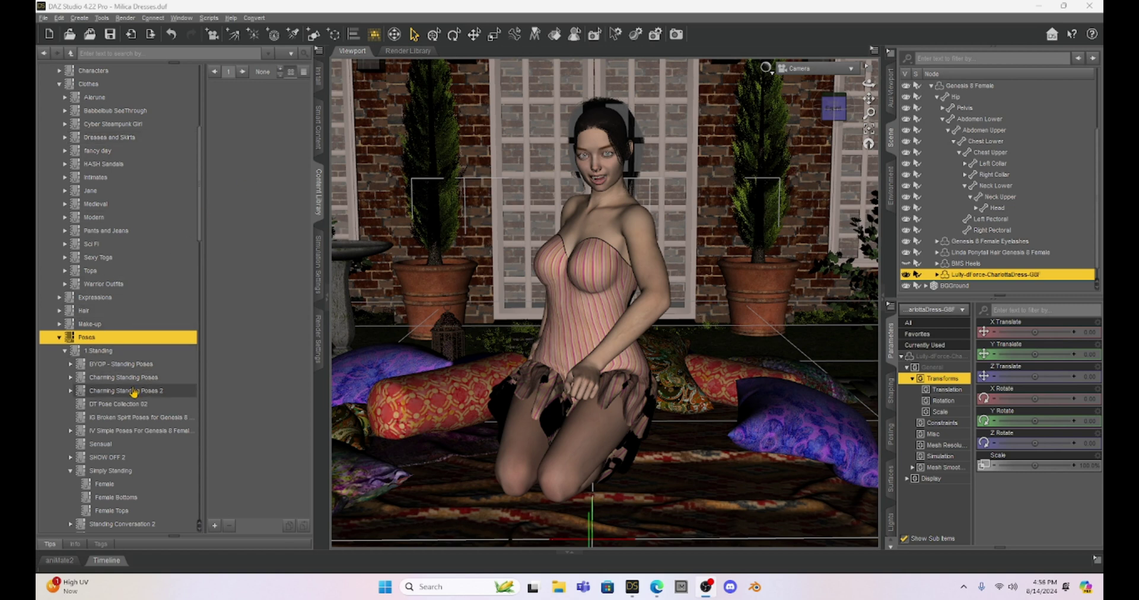
Step: Browse Simply Standing > Female, then list the Female Base poses under 3.Sexy Solo
scroll(134, 393, "down", 1)
scroll(133, 393, "down", 4)
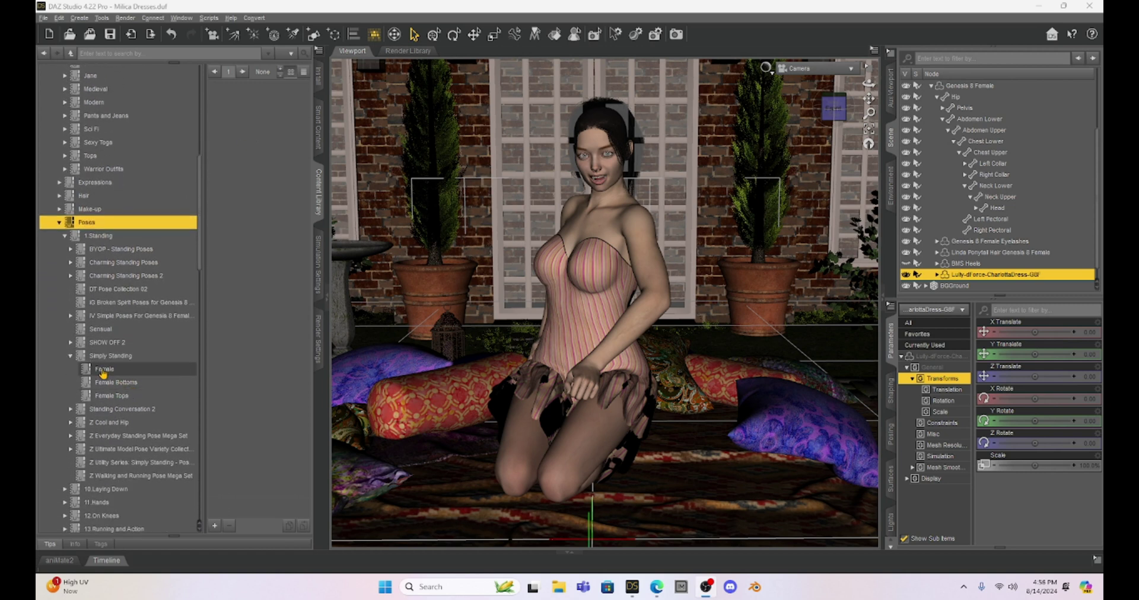
left_click(99, 370)
scroll(99, 368, "down", 10)
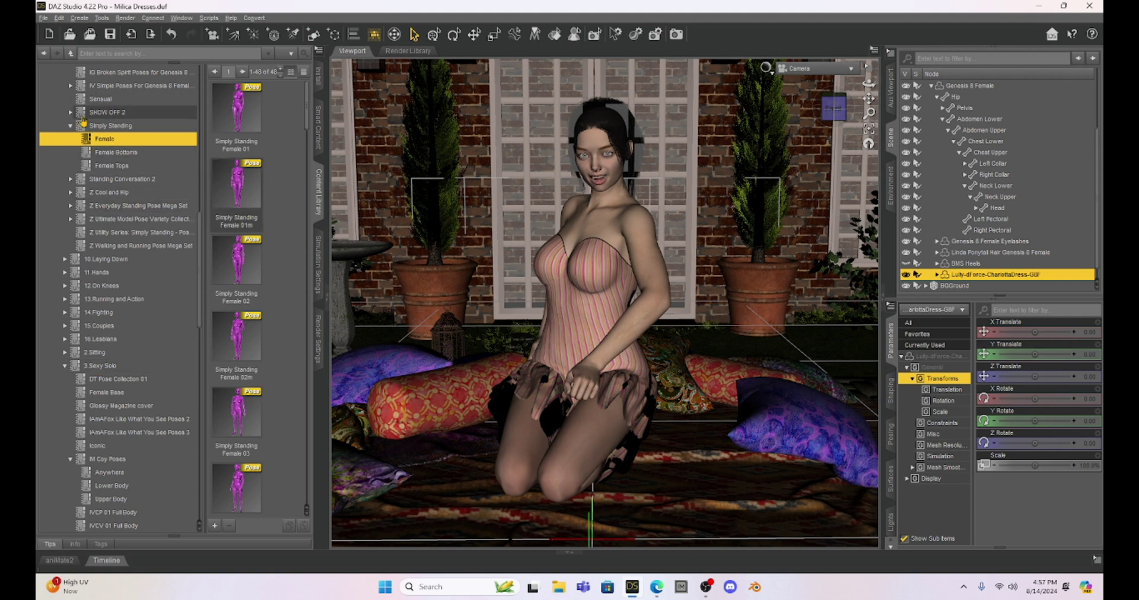
left_click(99, 129)
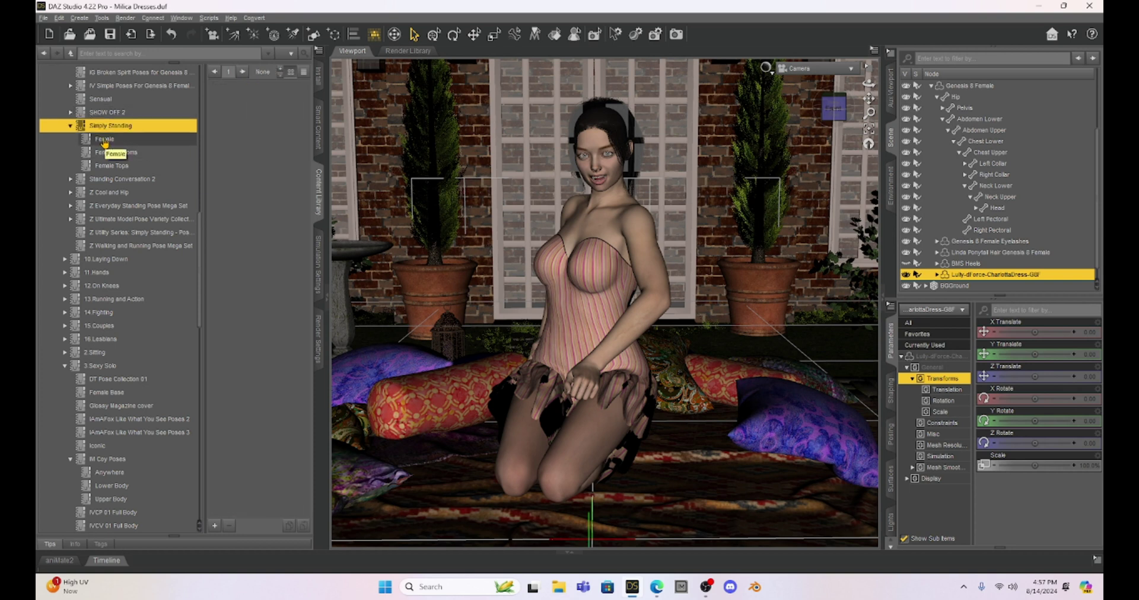
left_click(104, 141)
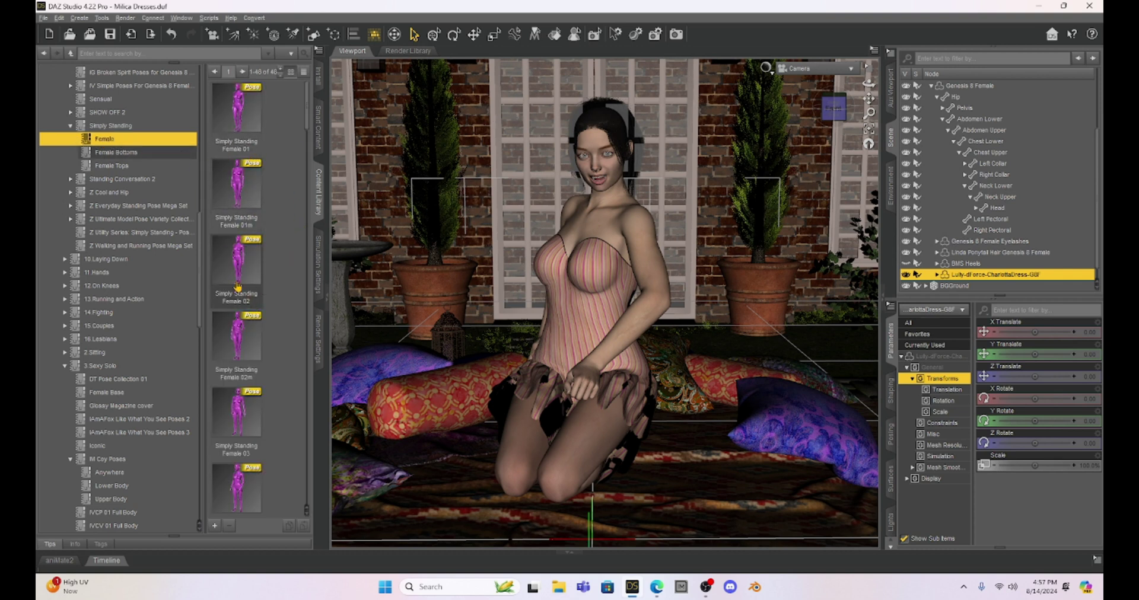
mouse_move(255, 318)
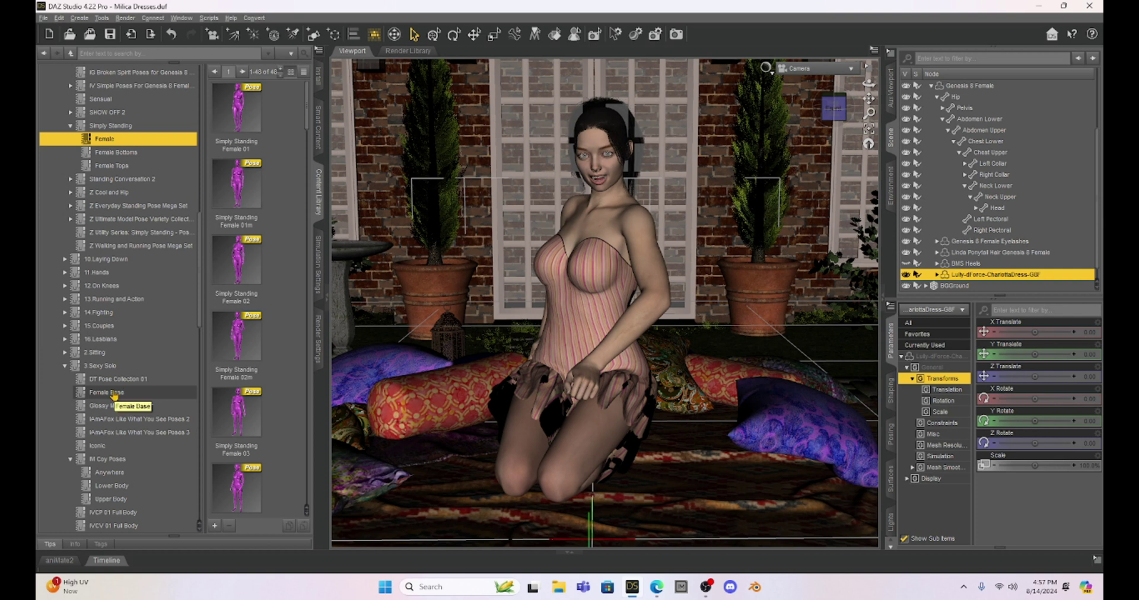
left_click(113, 392)
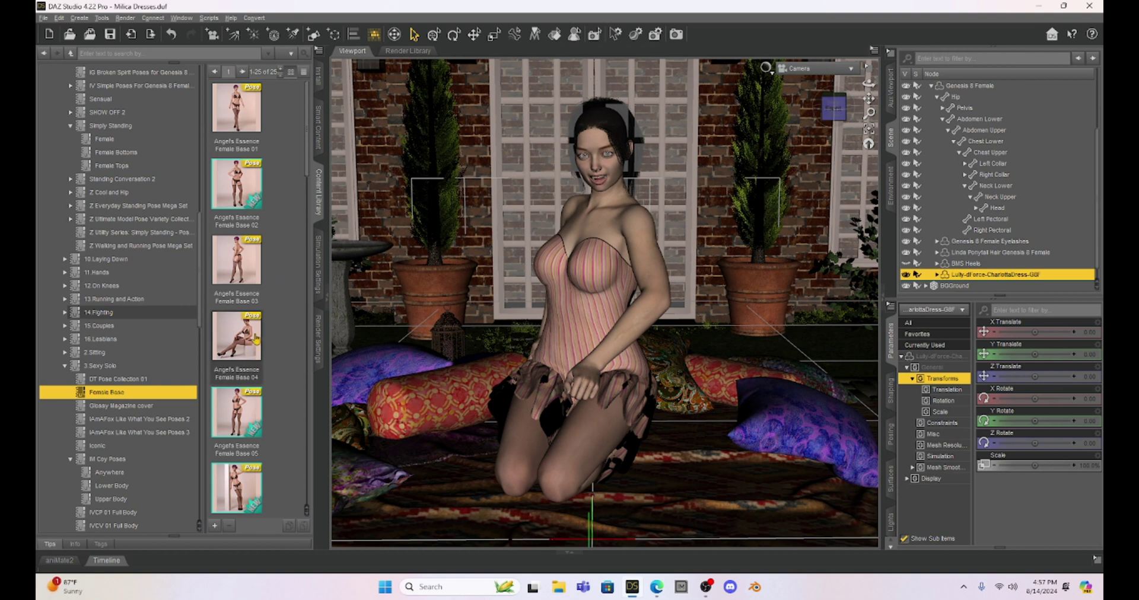
Step: Apply the Angels Essence Female Base 05 pose and lower the figure onto the cushions
left_click_drag(234, 420, 679, 232)
scroll(679, 232, "down", 5)
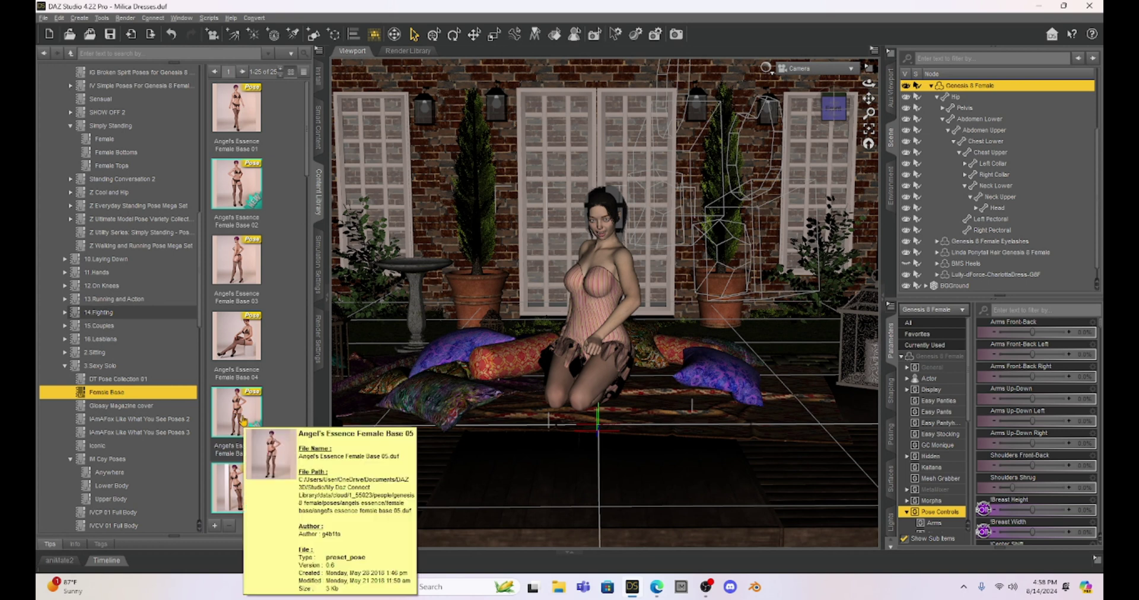
double_click(243, 420)
left_click(932, 356)
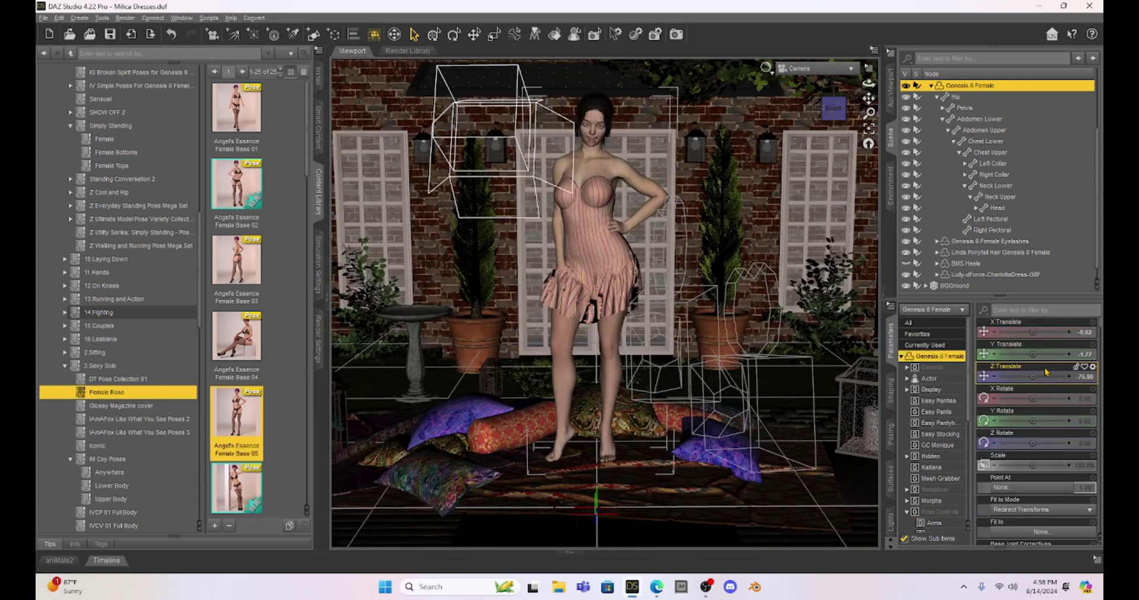
mouse_move(1030, 354)
left_mouse_down()
mouse_move(1020, 355)
mouse_move(1039, 376)
mouse_move(1057, 376)
mouse_move(1021, 354)
left_mouse_up()
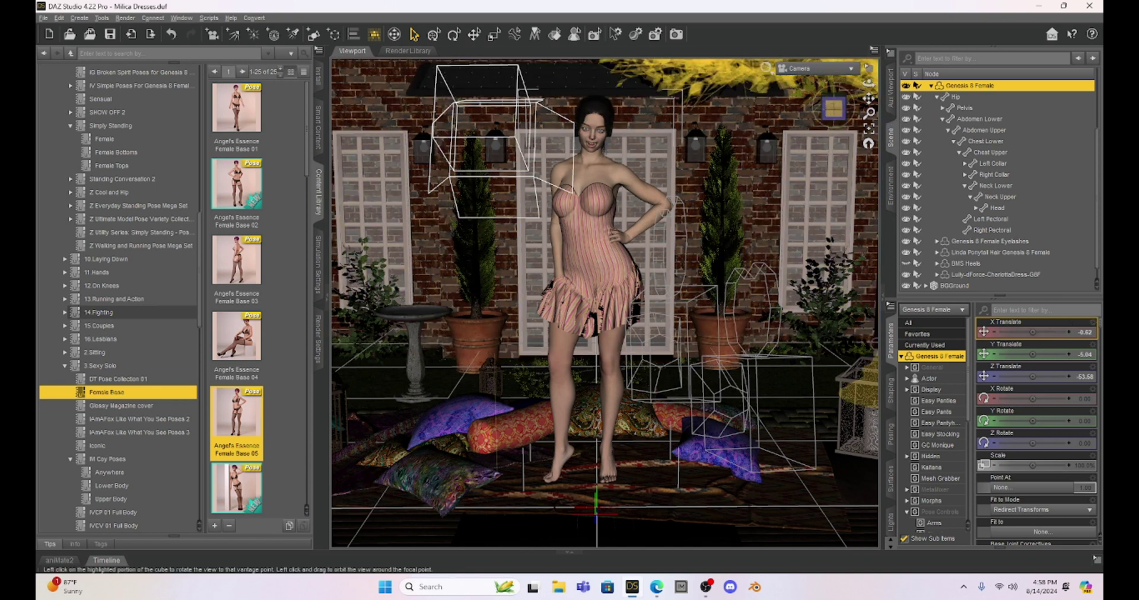
Step: Orbit, pan and zoom the viewport to reframe the standing figure
left_click(833, 109)
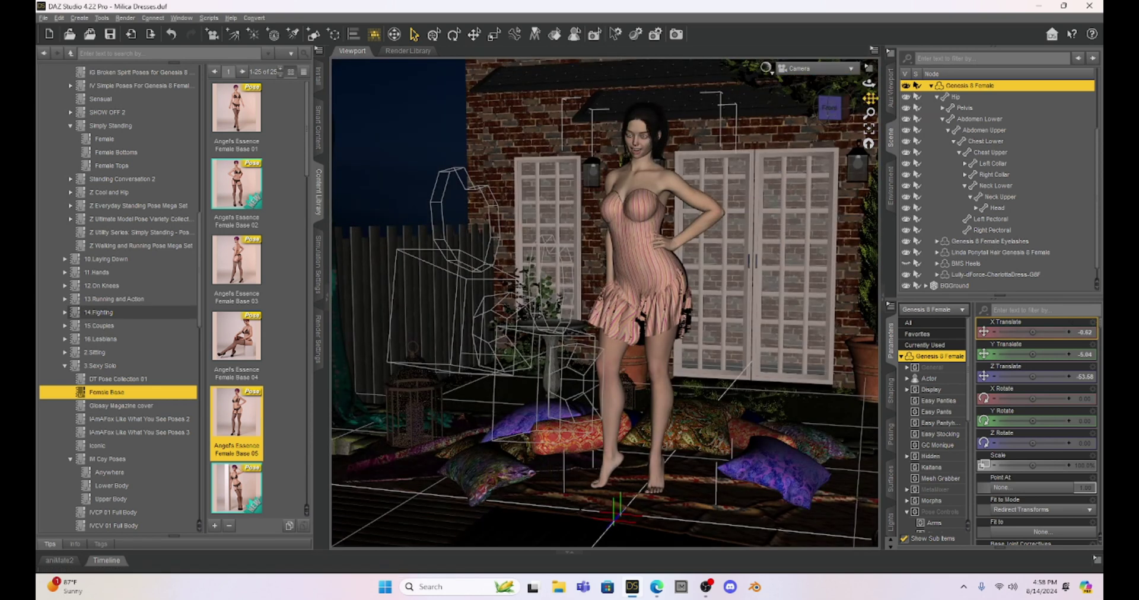
left_click_drag(869, 98, 807, 101)
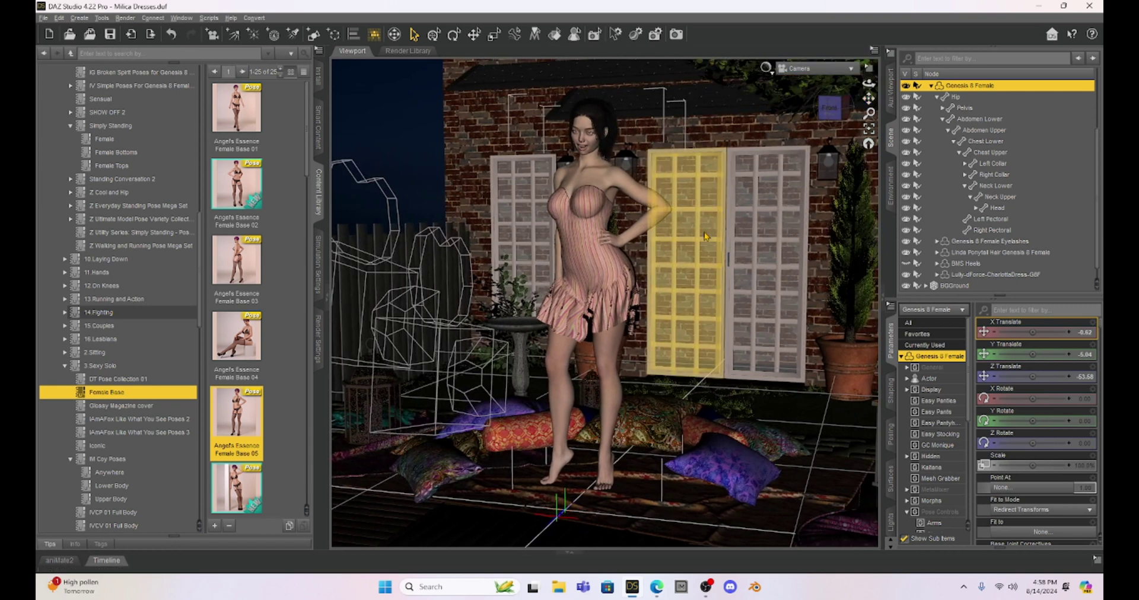
scroll(704, 236, "up", 5)
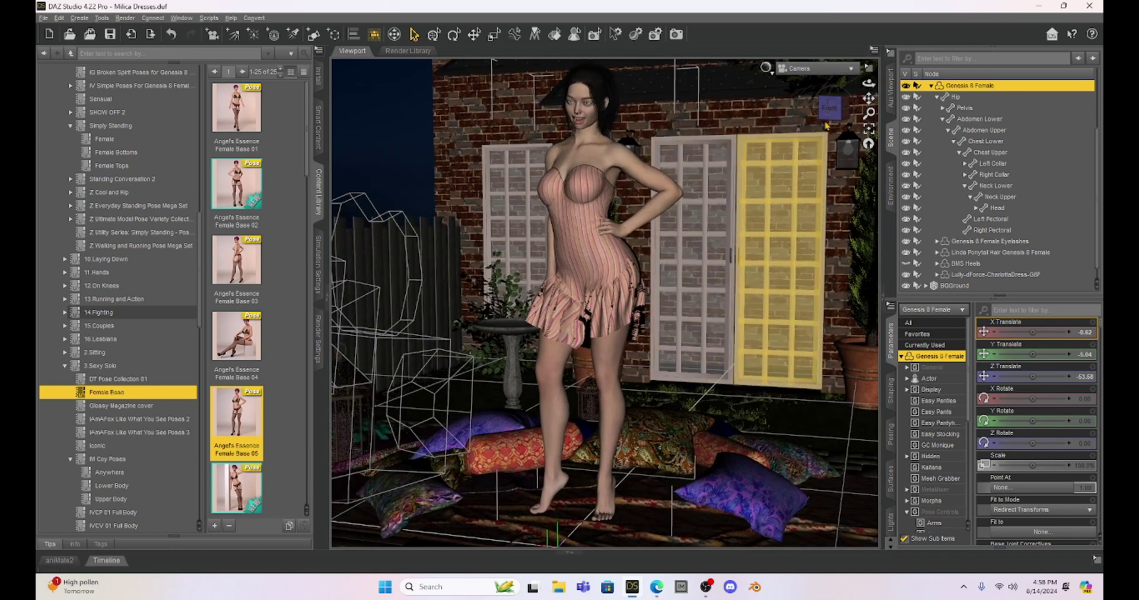
left_click_drag(868, 98, 851, 111)
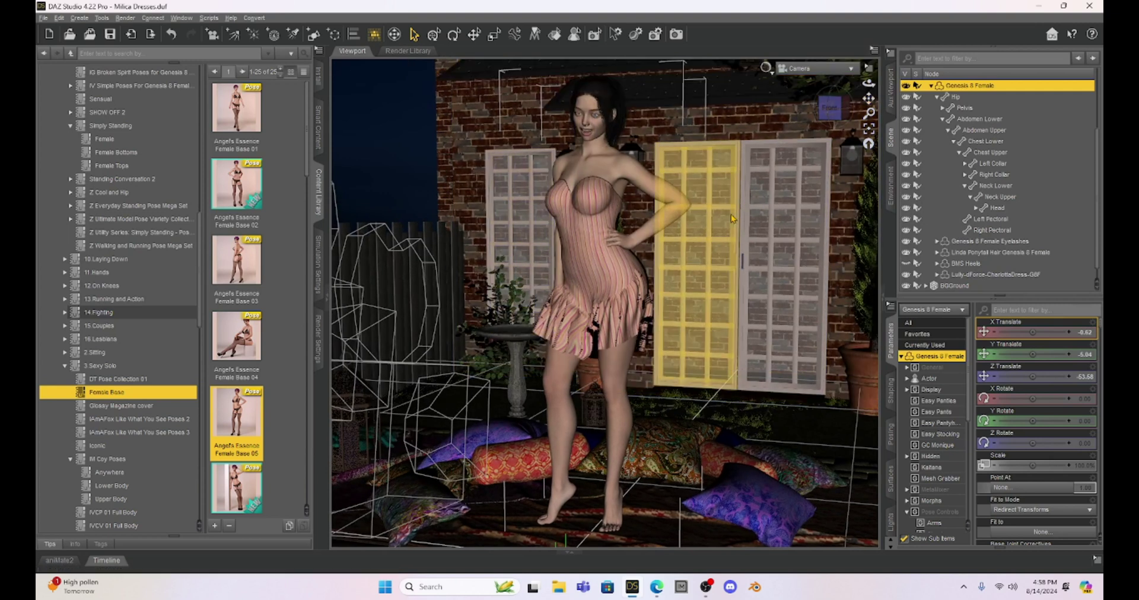
scroll(731, 218, "up", 3)
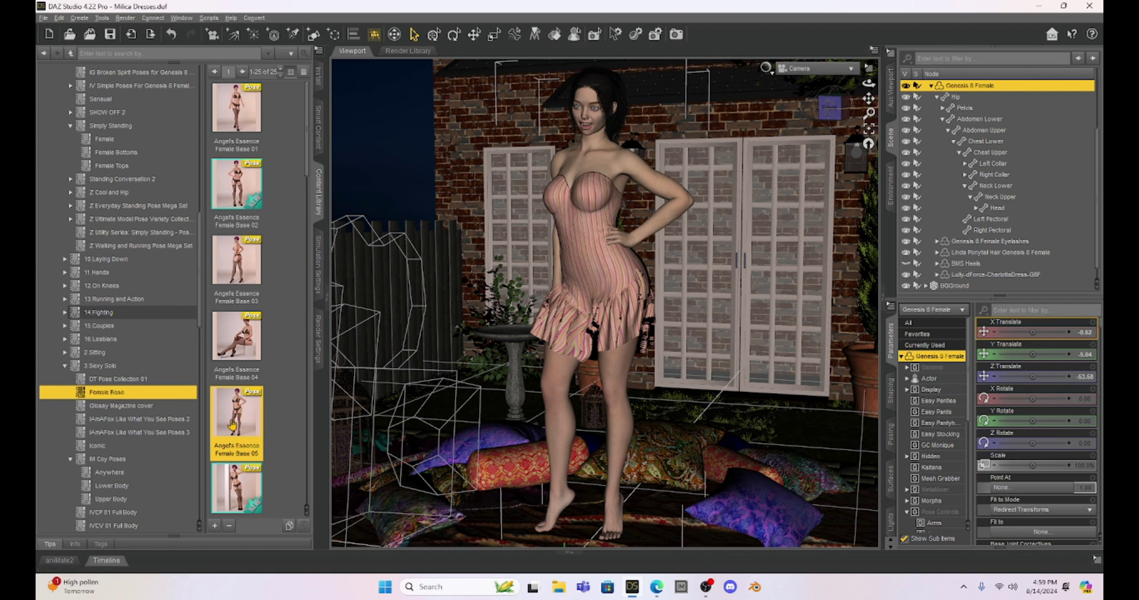
Step: Ease the left shoulder's Front-Back rotation slightly
mouse_move(232, 424)
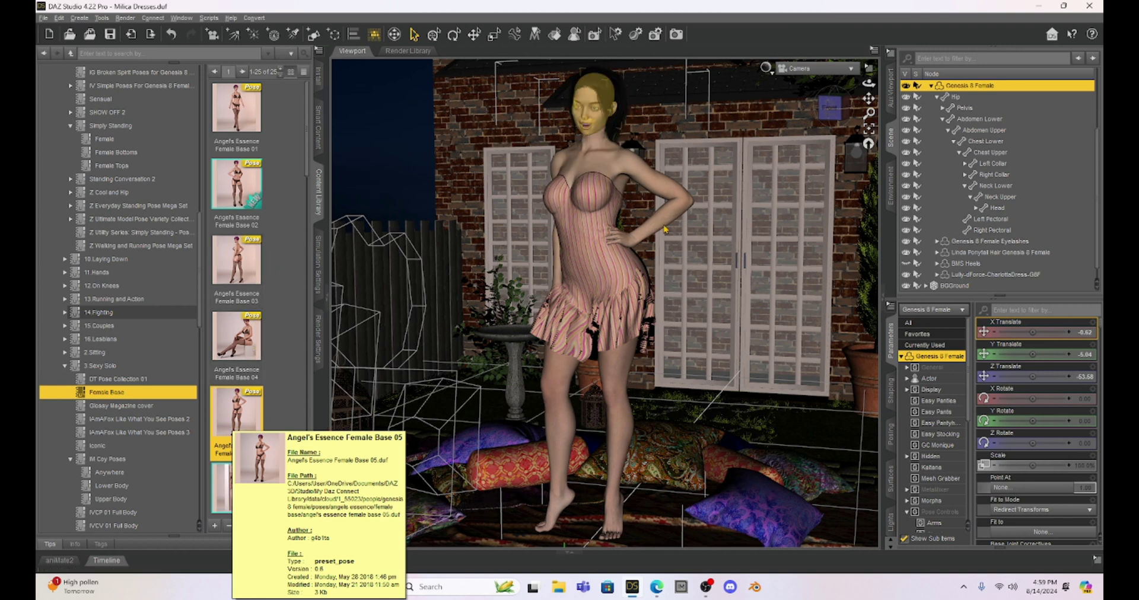
left_click(653, 184)
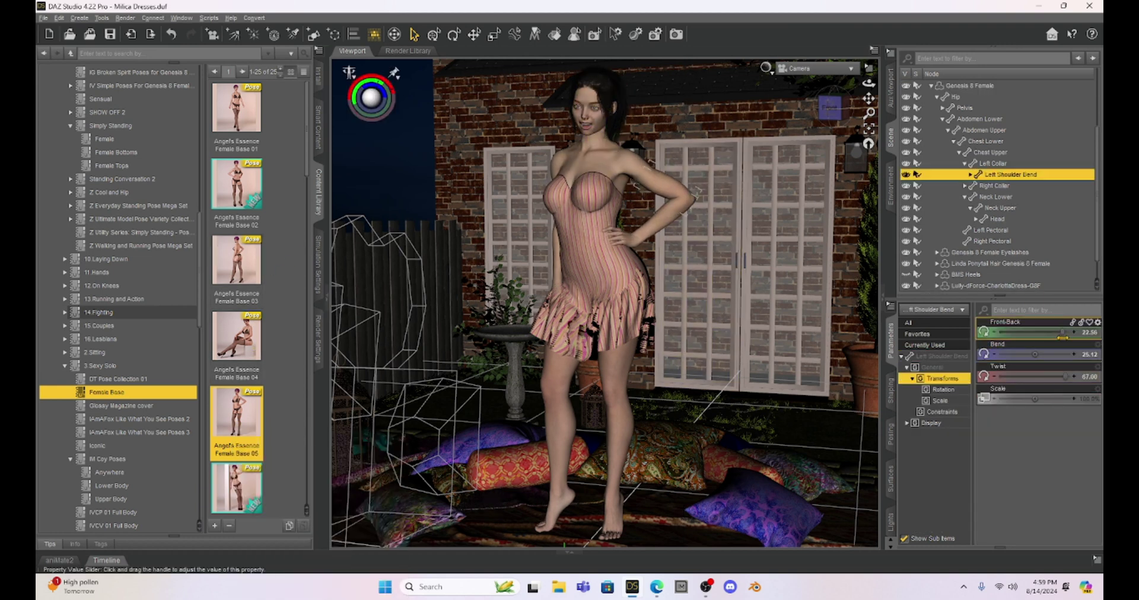
left_click_drag(1061, 335, 1058, 335)
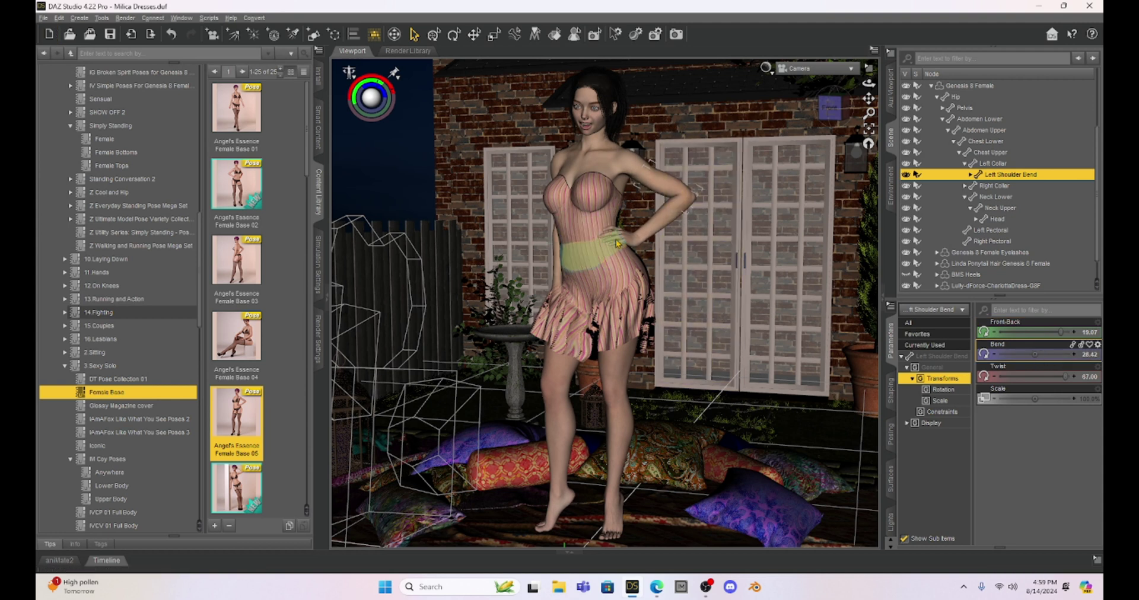
Step: Tilt and turn the head to Bend 14.77, Twist 22.00 and Side-Side 7.29
left_click(586, 165)
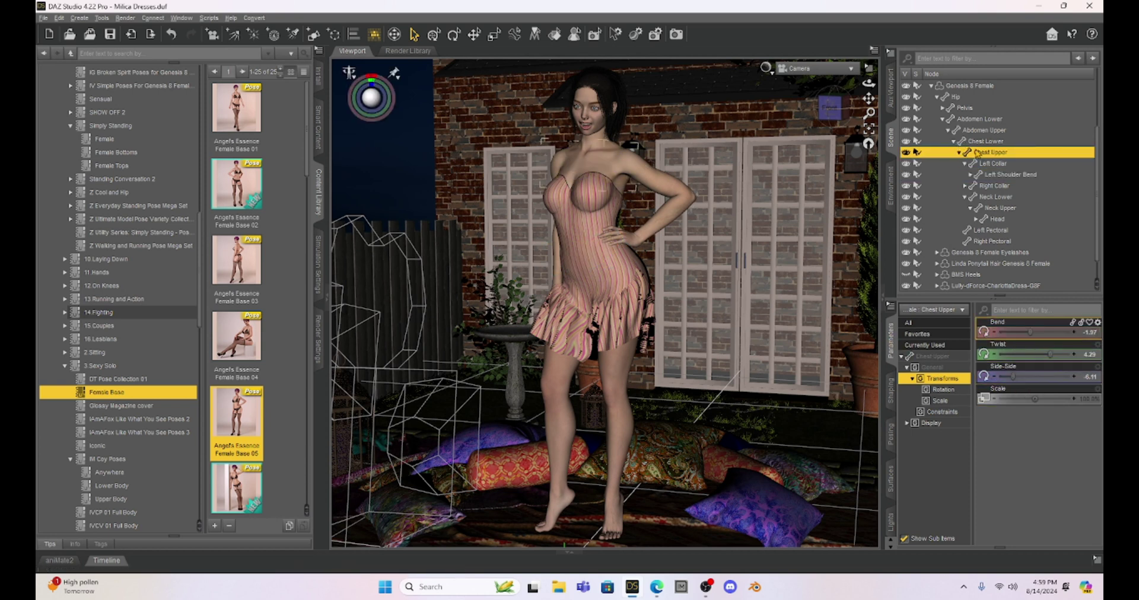
left_click(588, 121)
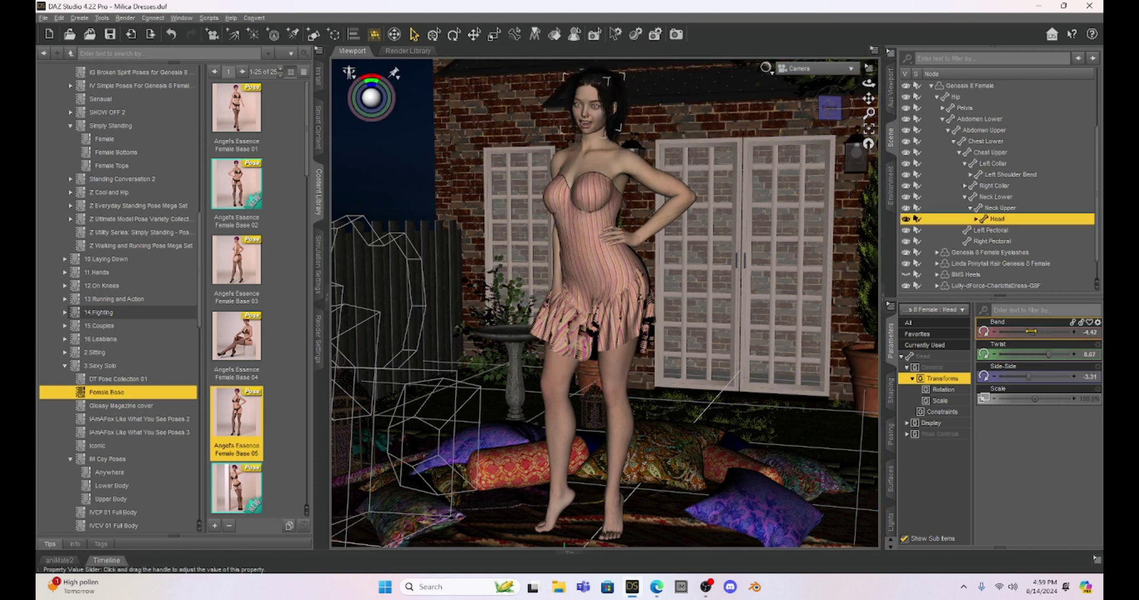
left_click_drag(1030, 331, 1048, 376)
left_click_drag(1027, 331, 1058, 345)
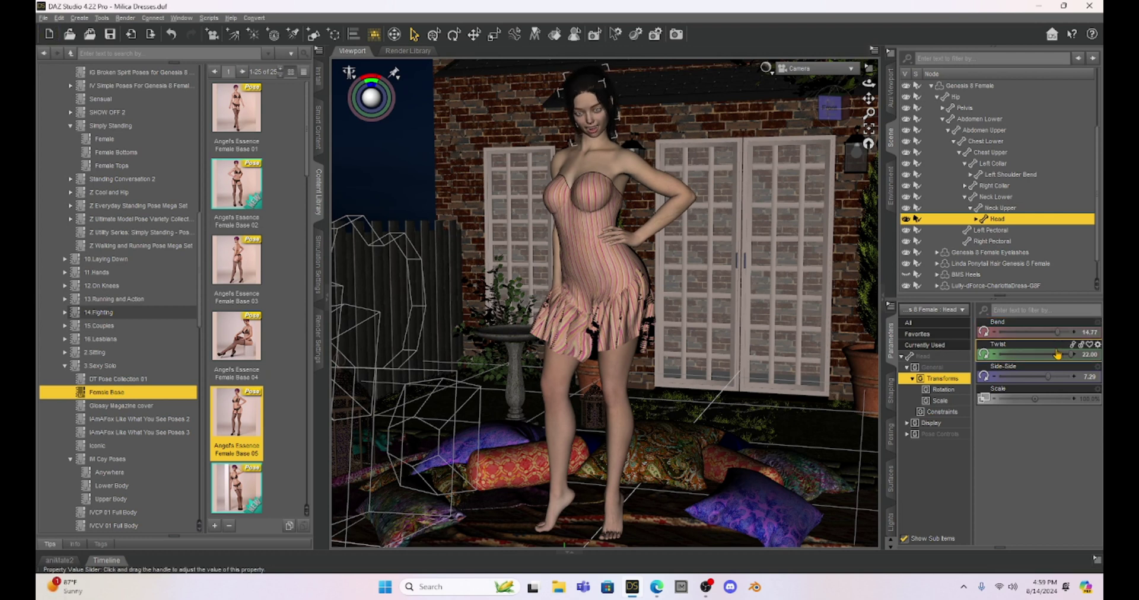
Step: View through Camera (2) from a higher corner angle, panned toward the lantern
left_click(796, 73)
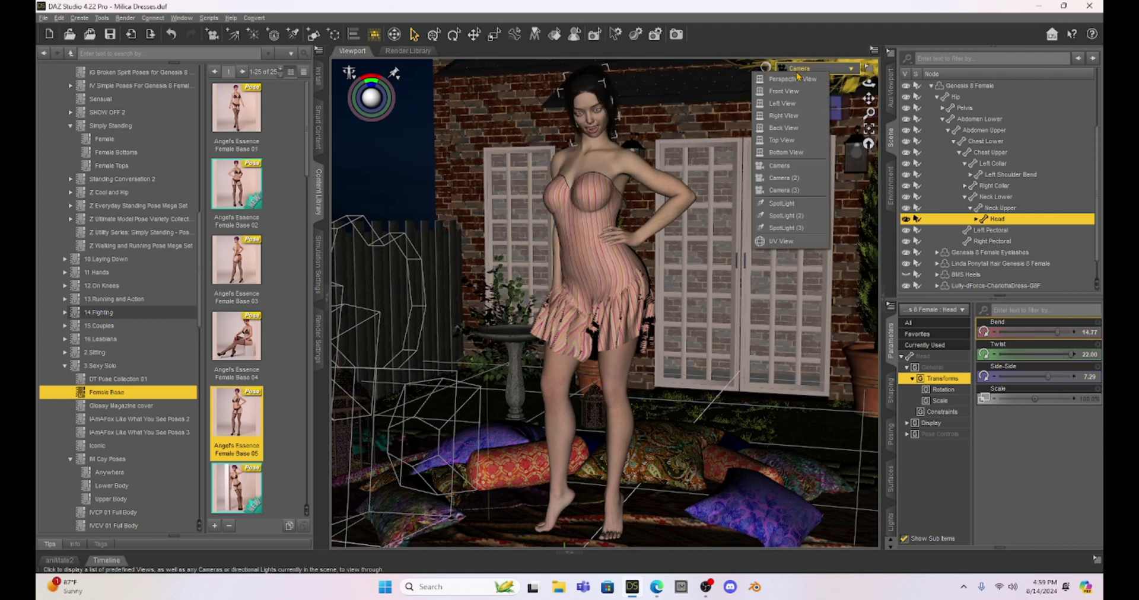
left_click(799, 181)
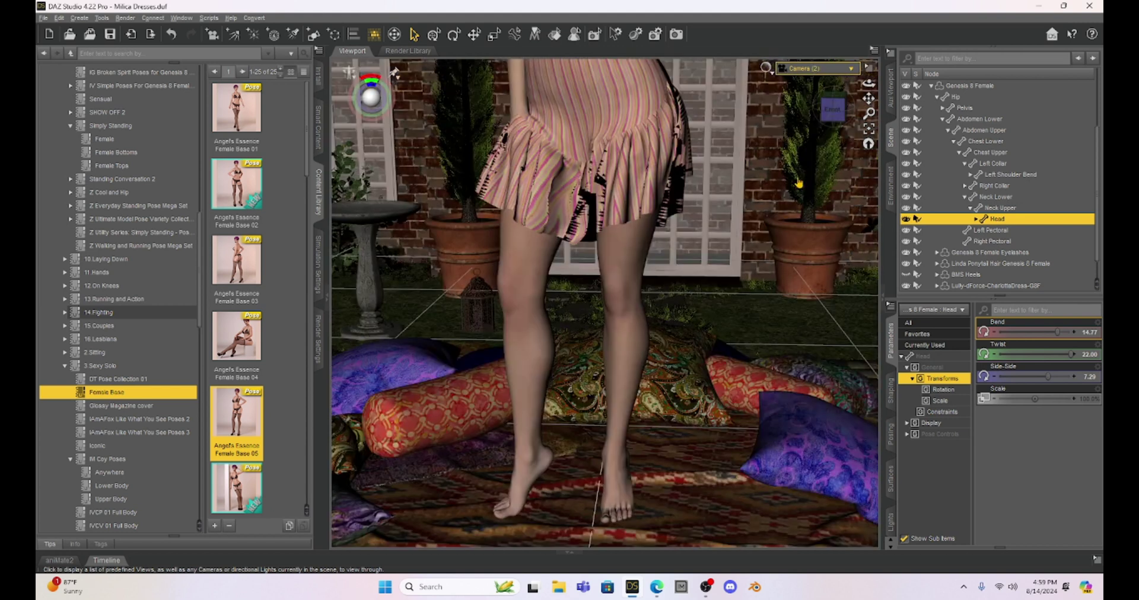
left_click(839, 104)
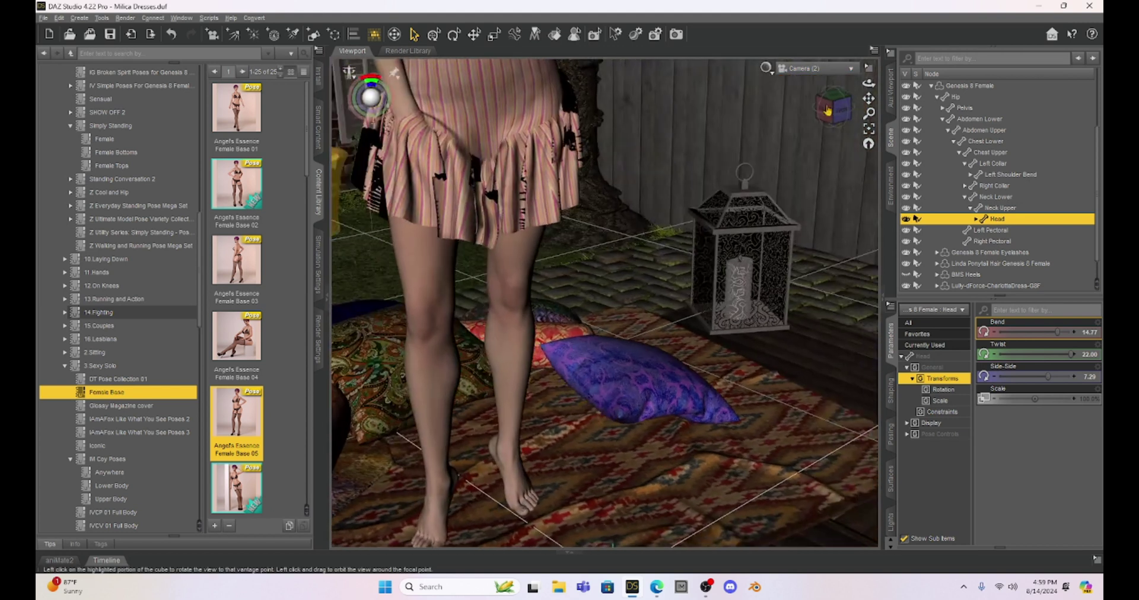
left_click_drag(868, 98, 868, 92)
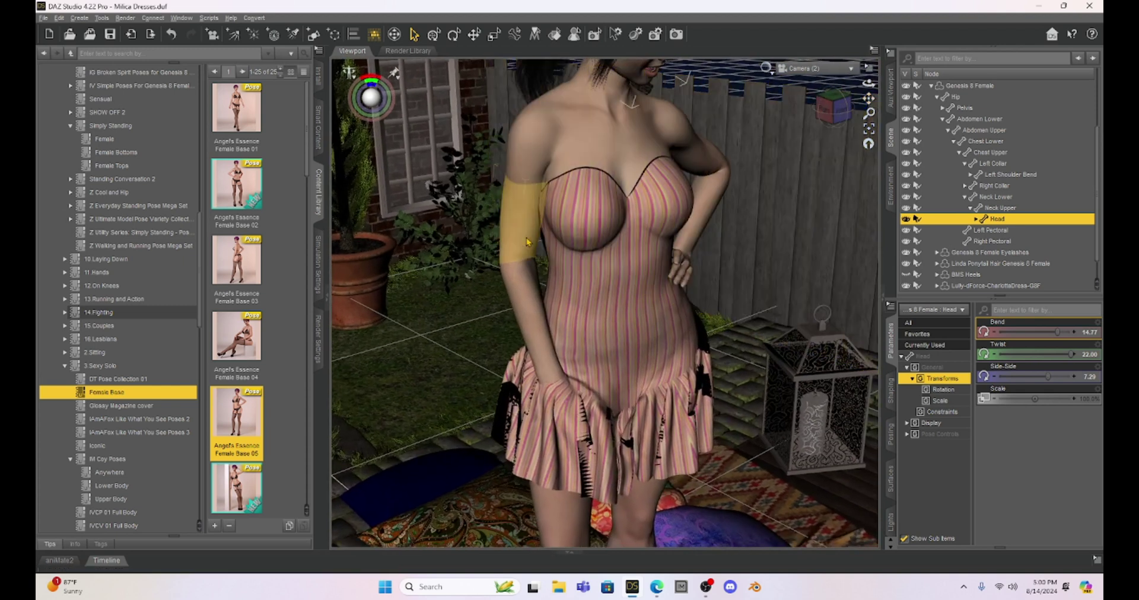
Step: Lower the right upper arm and increase the right shoulder's front-back rotation
left_click(527, 190)
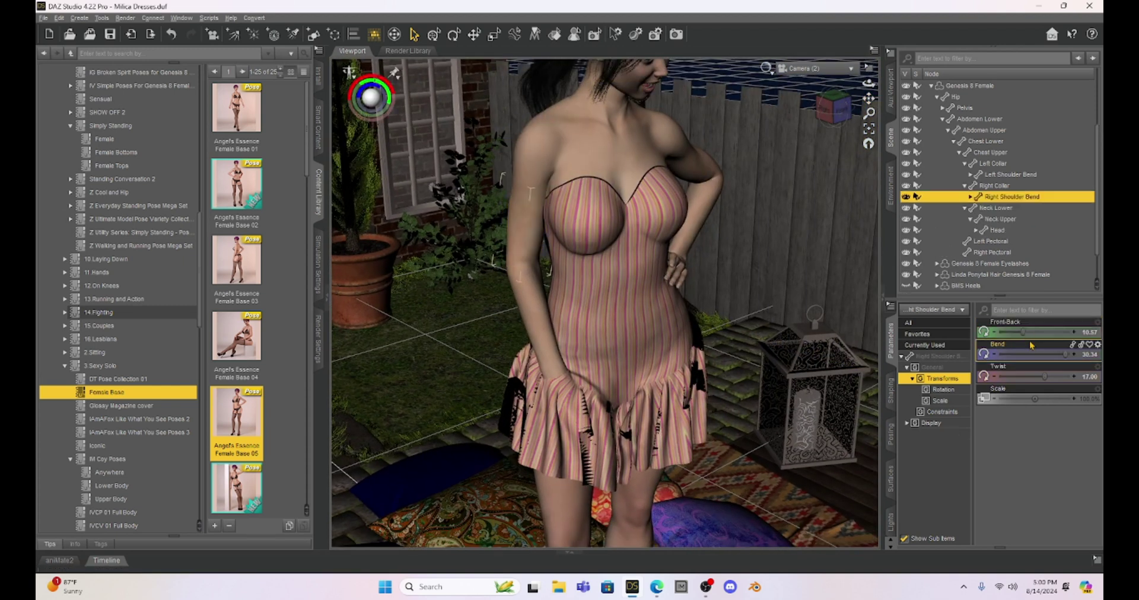
left_click_drag(1066, 354, 1027, 330)
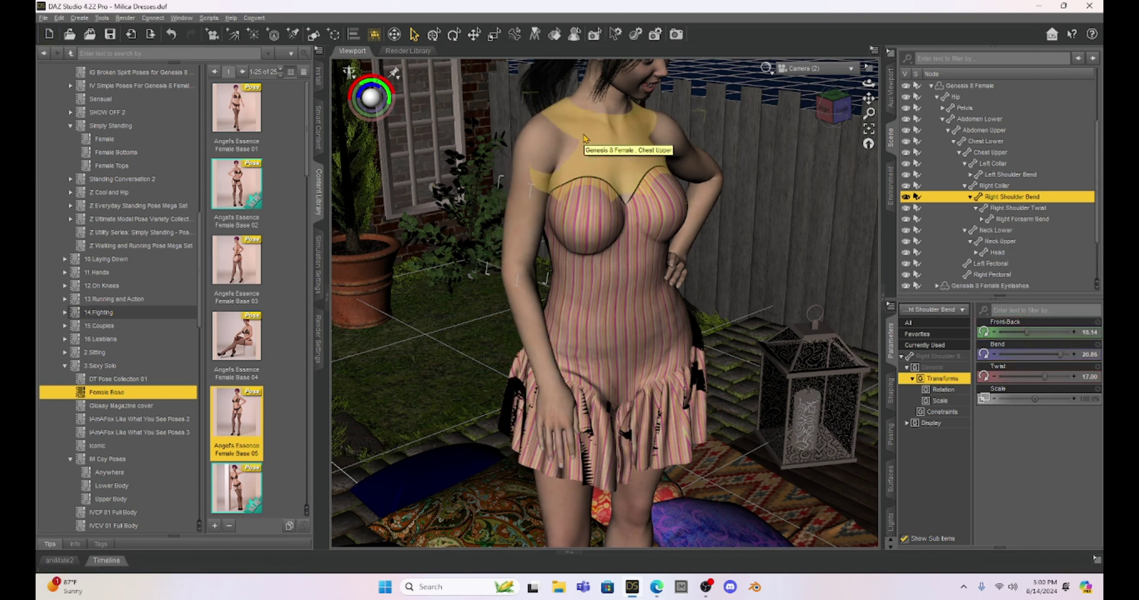
left_click(521, 214)
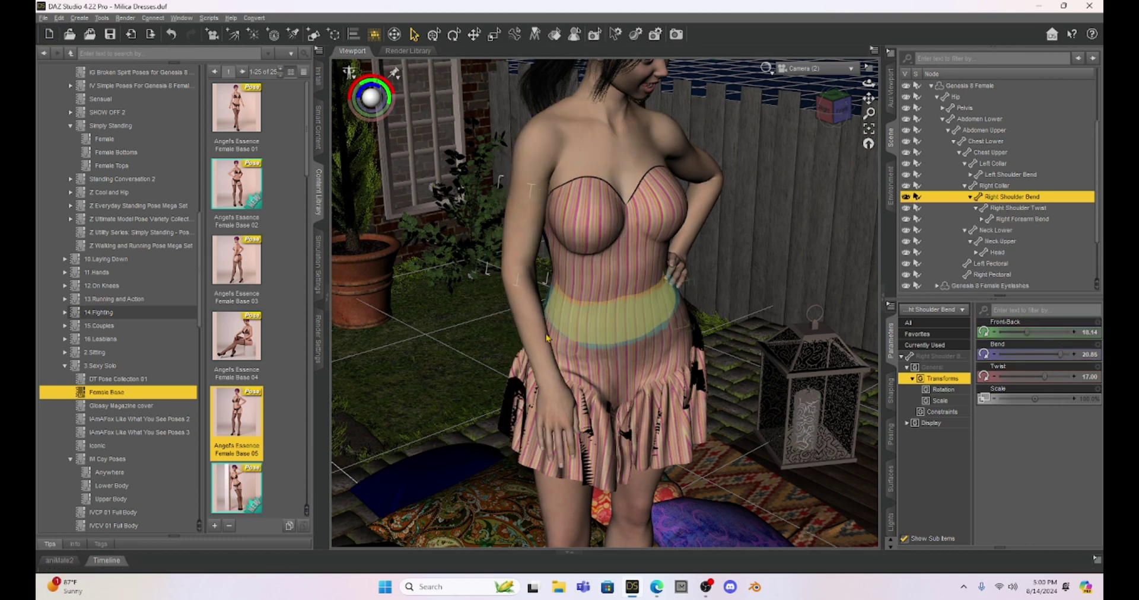
Step: Twist the right hand to -4.89 and turn the view to a new angle
left_click(560, 416)
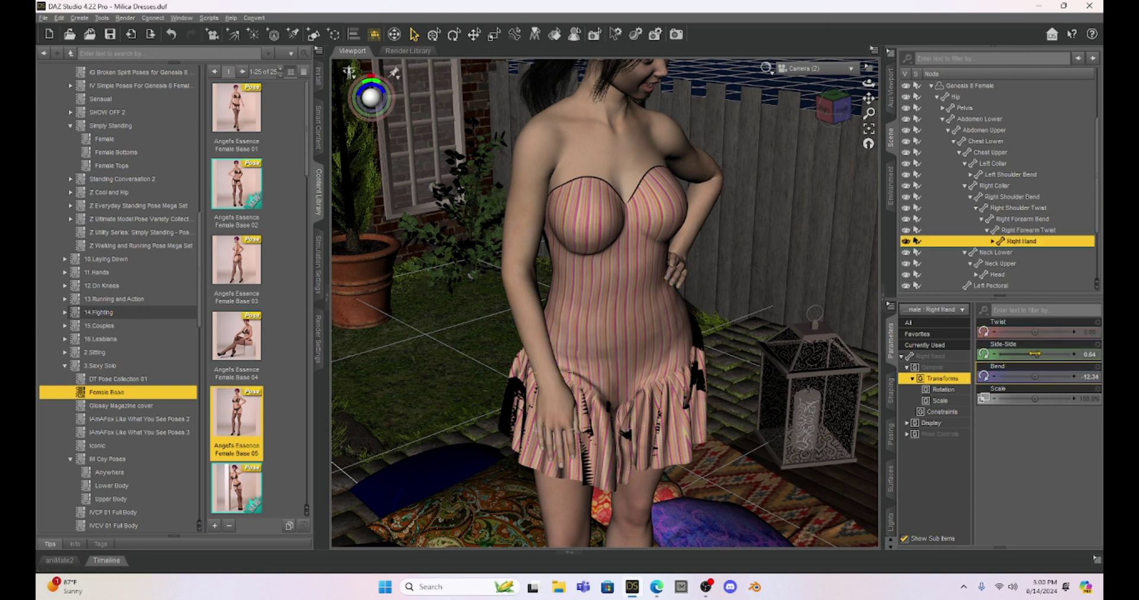
left_click_drag(1031, 332, 1027, 332)
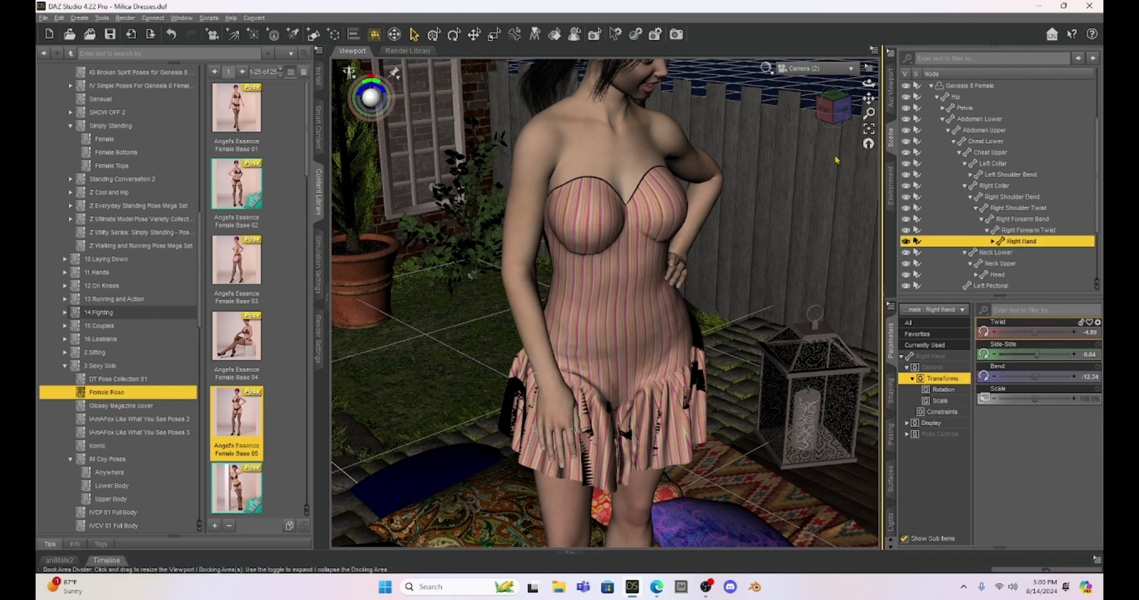
left_click(833, 107)
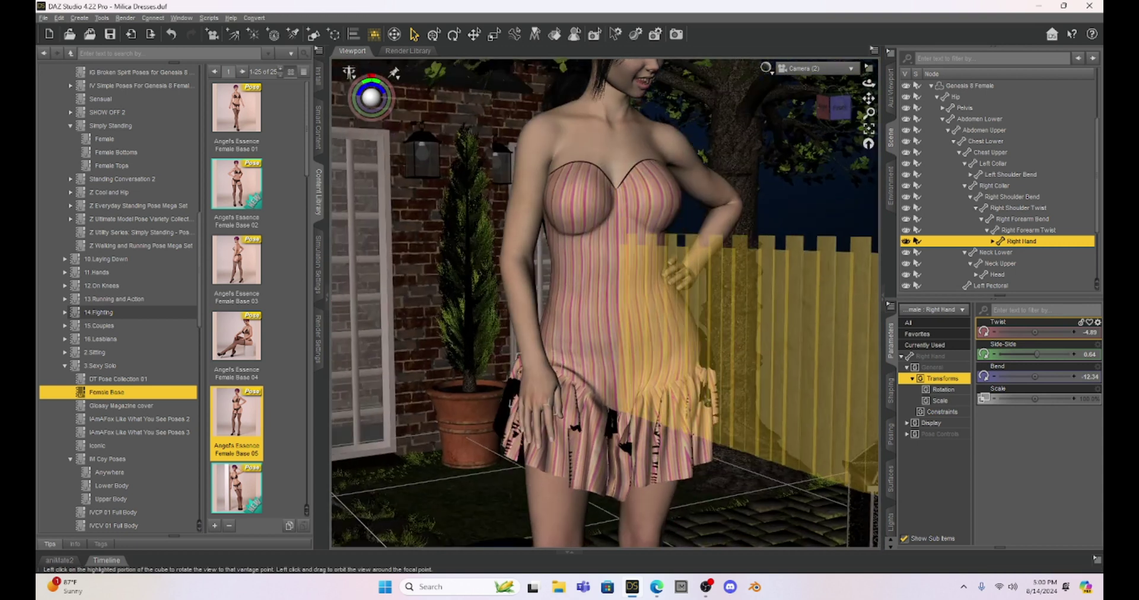
Step: Raise, swing and dolly the view in so her smiling face and shoulders fill the frame
left_click_drag(868, 96, 867, 71)
scroll(735, 217, "up", 5)
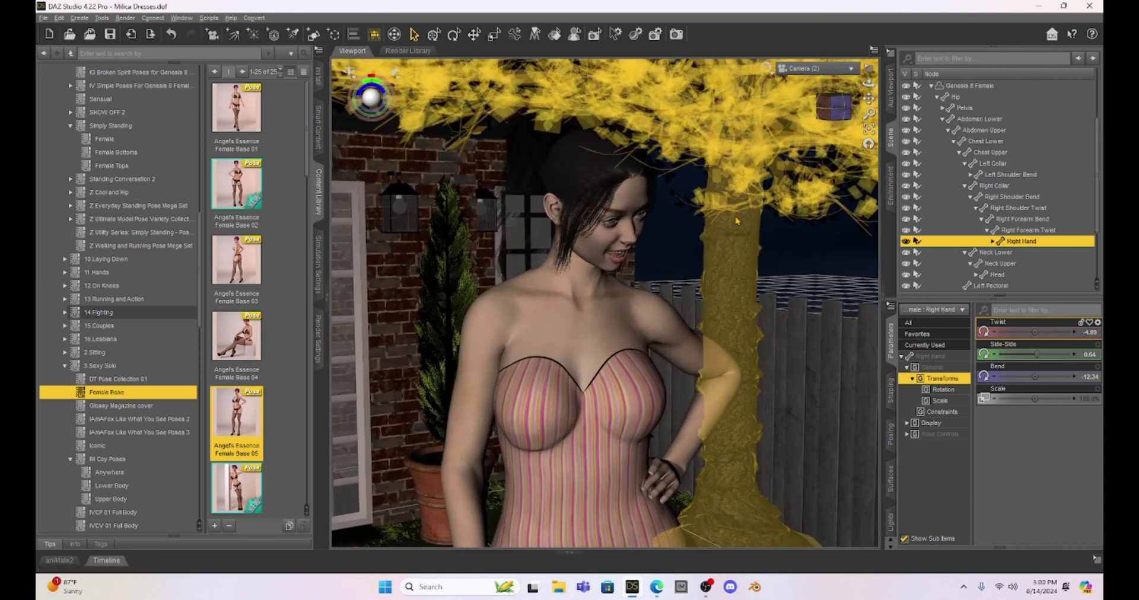
left_click(834, 107)
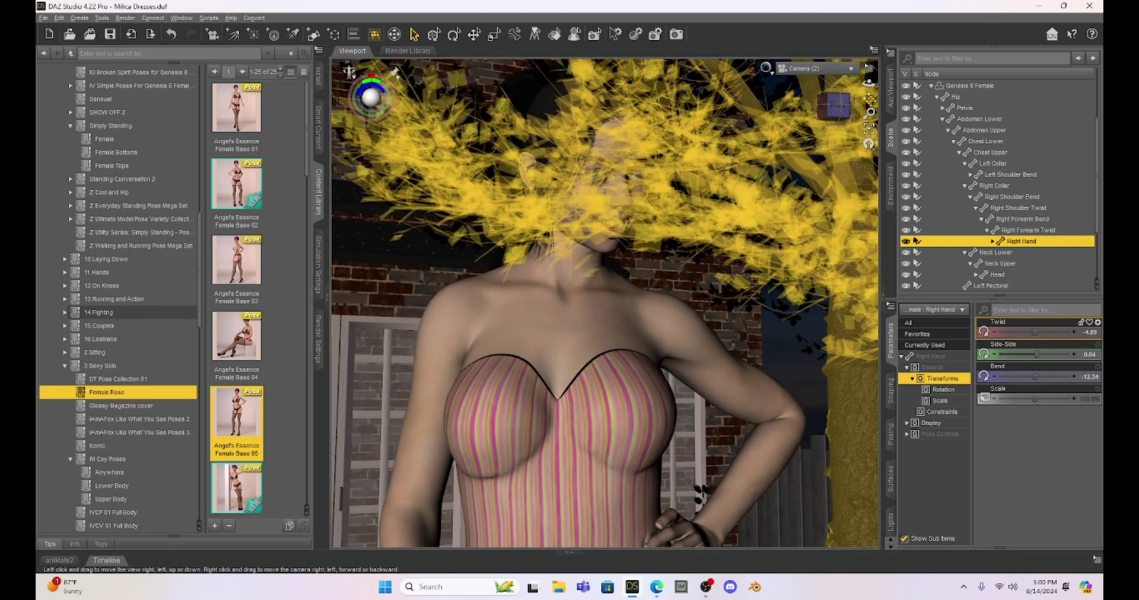
left_click_drag(868, 98, 869, 106)
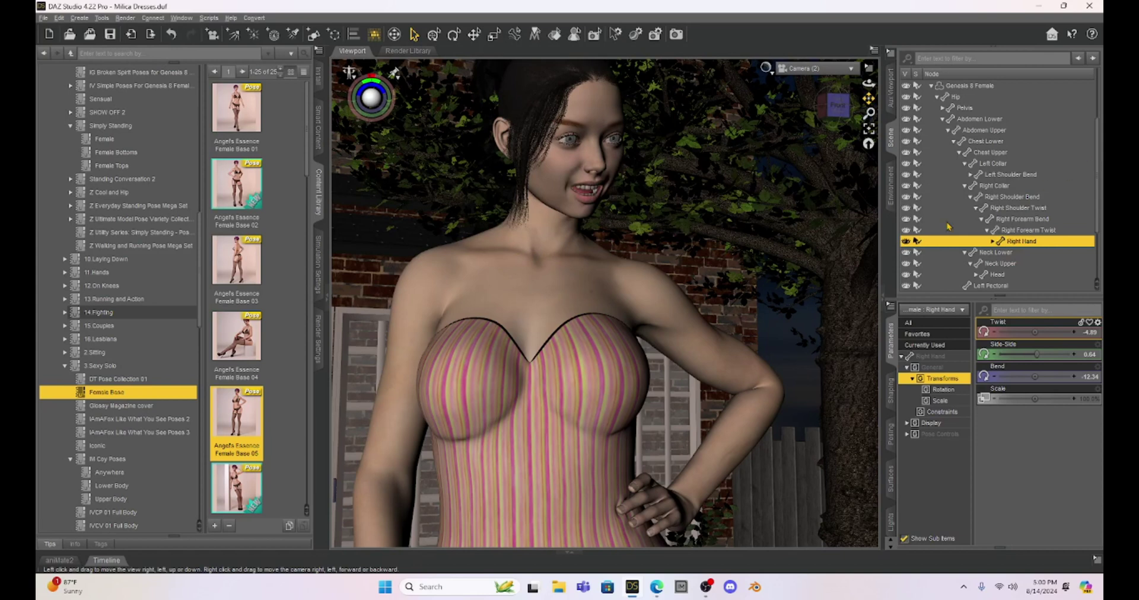
left_click_drag(868, 112, 868, 104)
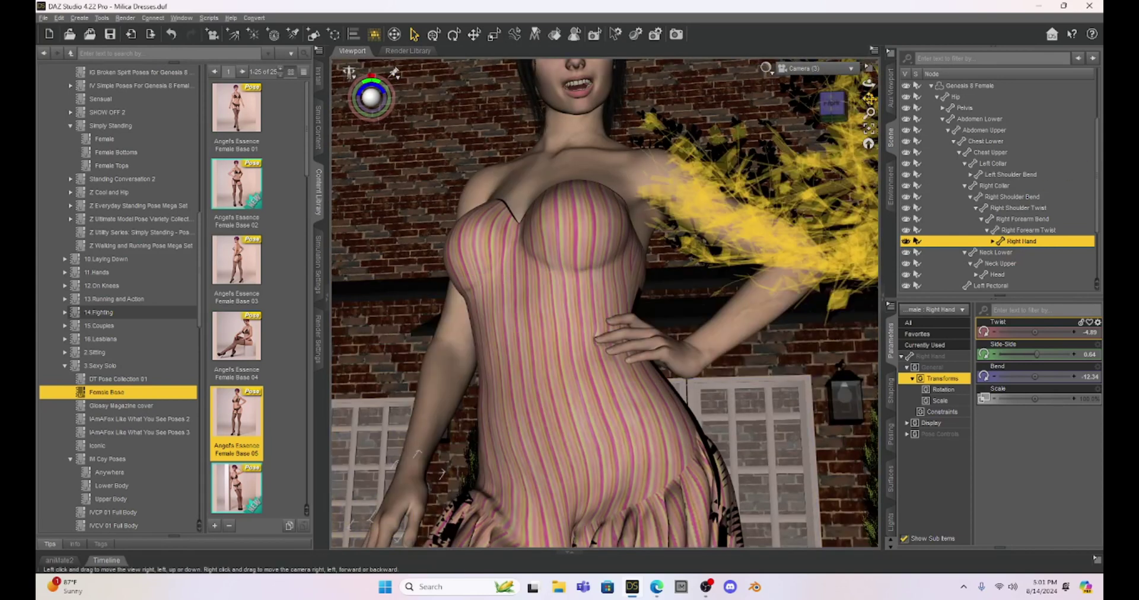
mouse_move(868, 98)
left_mouse_down()
mouse_move(868, 69)
mouse_move(868, 86)
left_mouse_up()
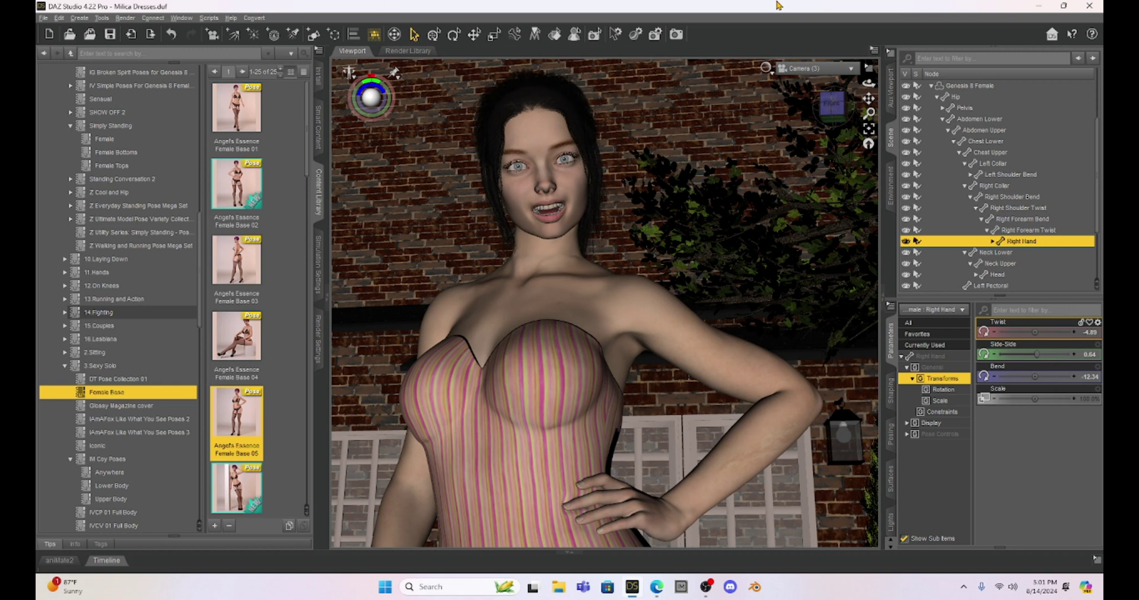
Step: Switch to the main Camera, collapse Genesis 8 Female, and save the Milica Dresses scene
left_click(808, 68)
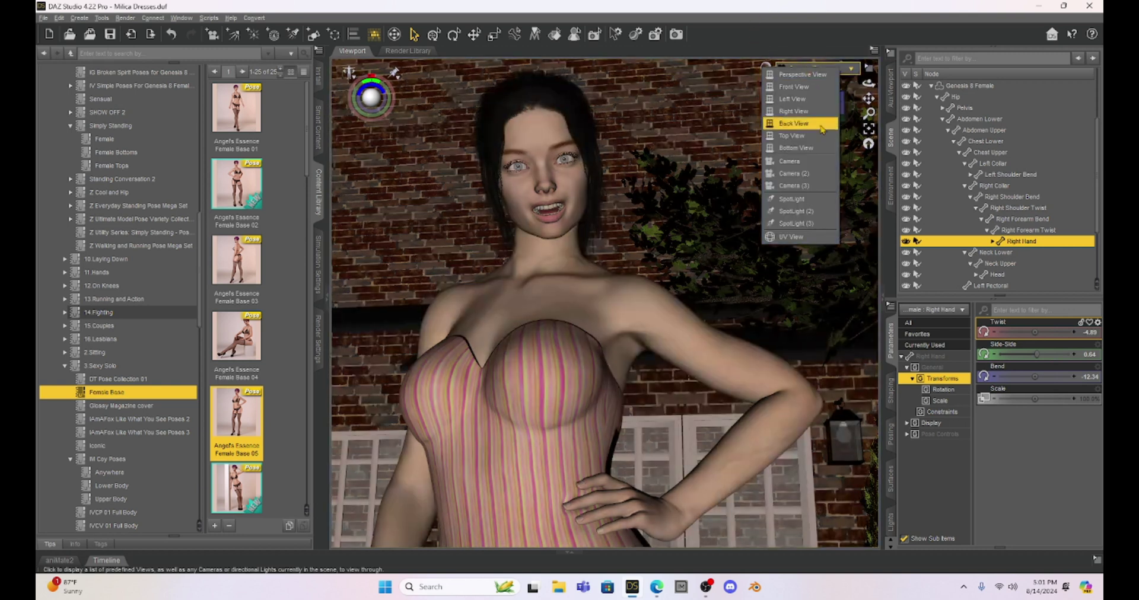
left_click(825, 161)
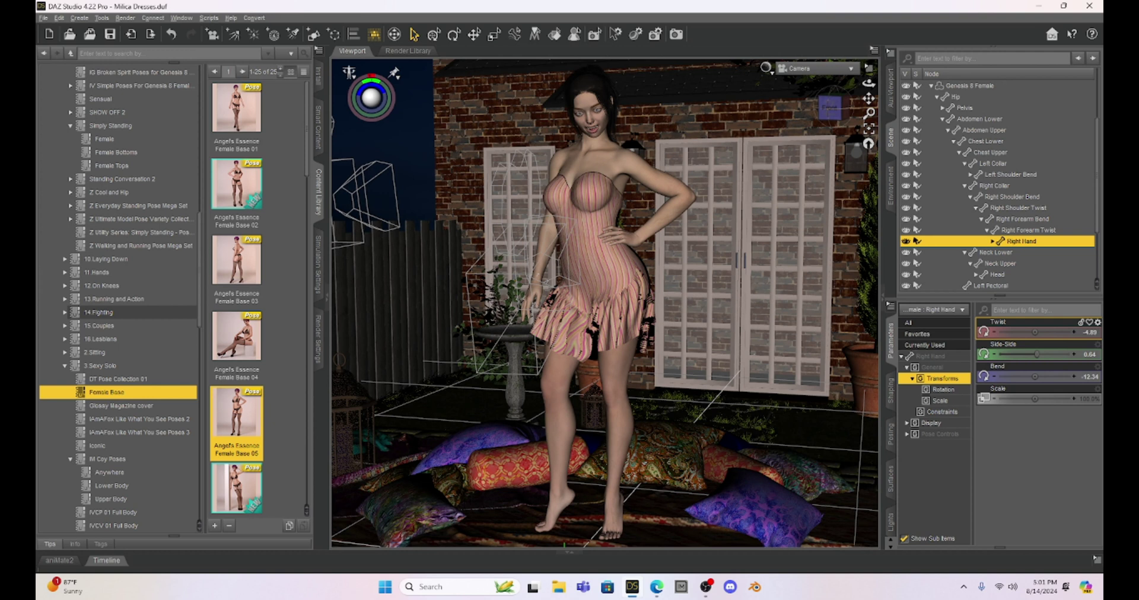
left_click(931, 87)
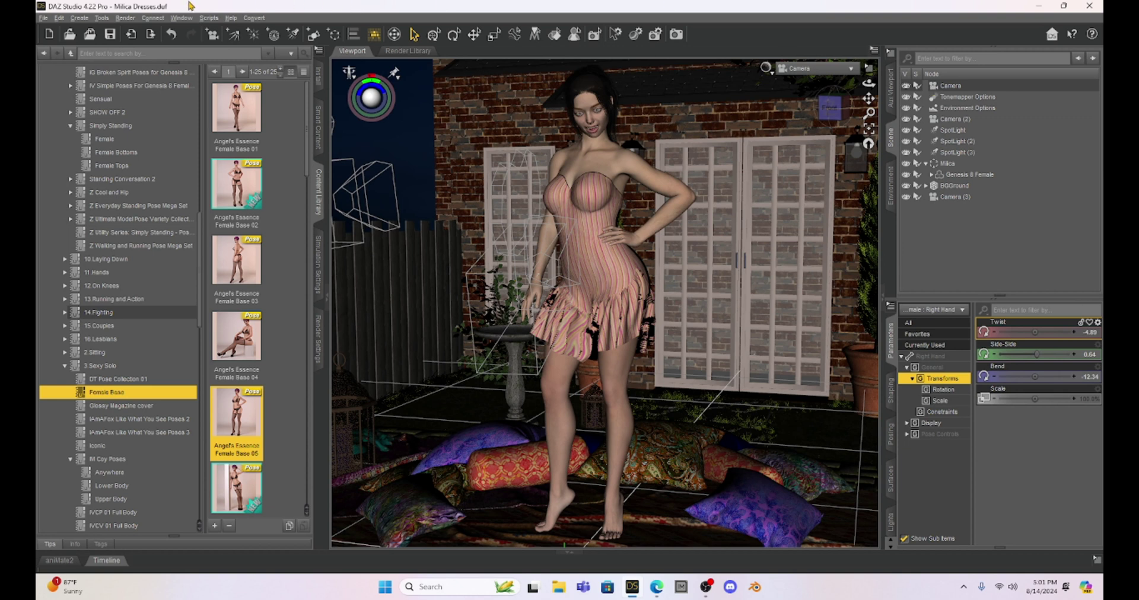
left_click(109, 34)
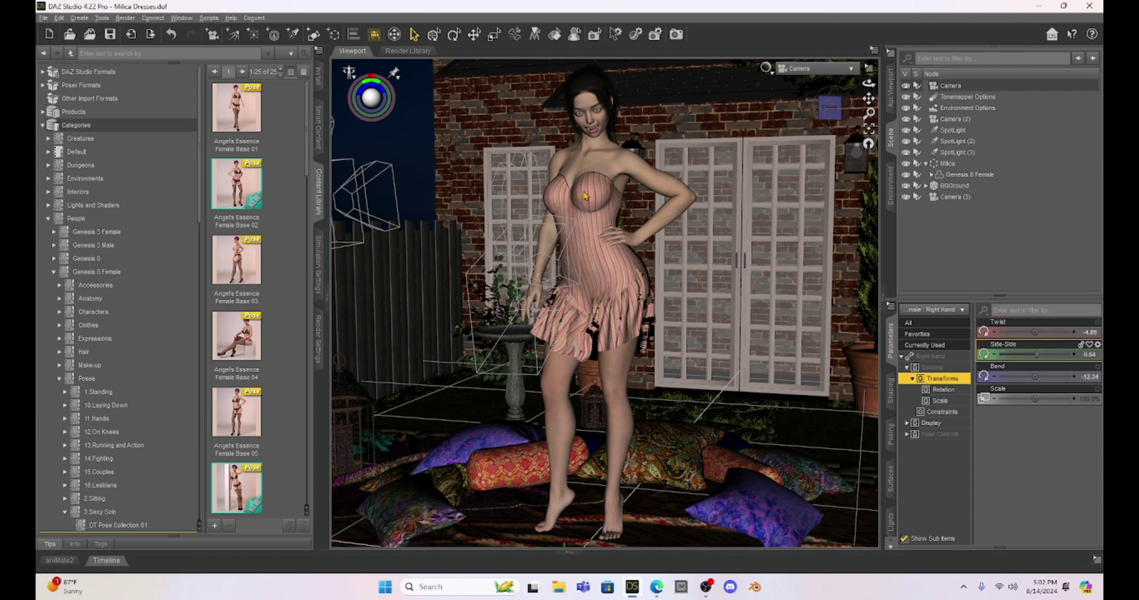
Step: Select Linda Ponytail Hair and filter its Surfaces properties by 'trans'
left_click(604, 169)
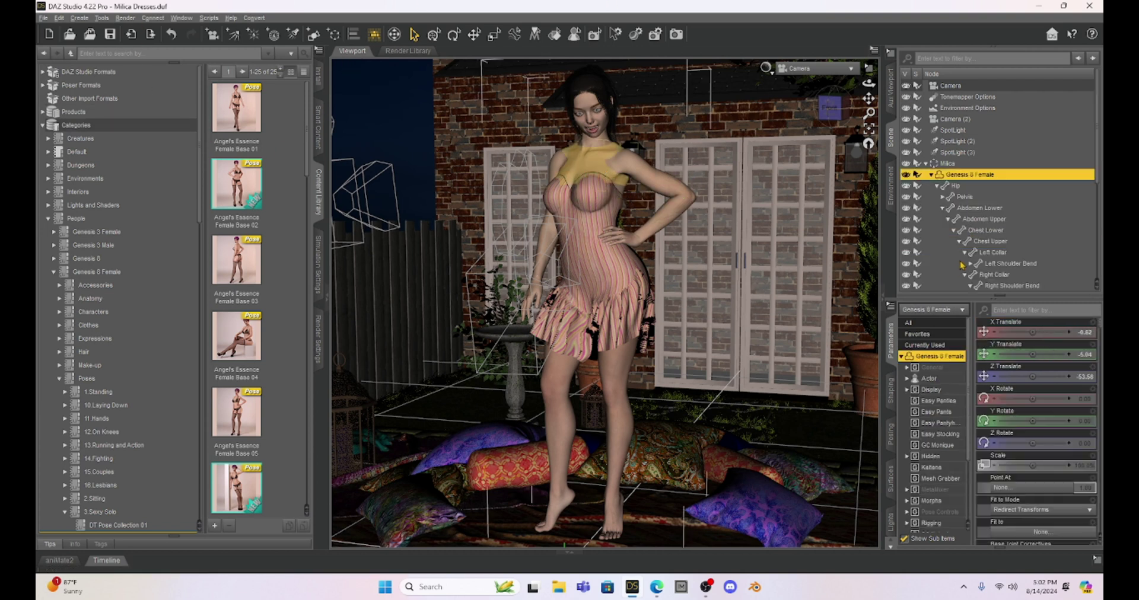
left_click(969, 174)
scroll(995, 230, "down", 4)
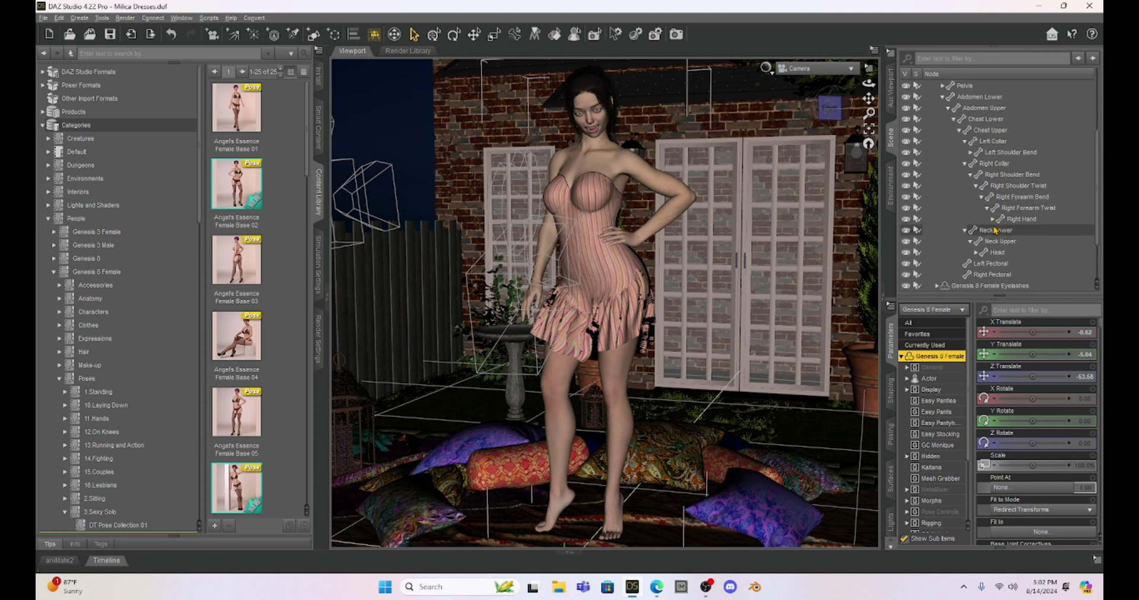
scroll(994, 230, "down", 2)
left_click(1000, 251)
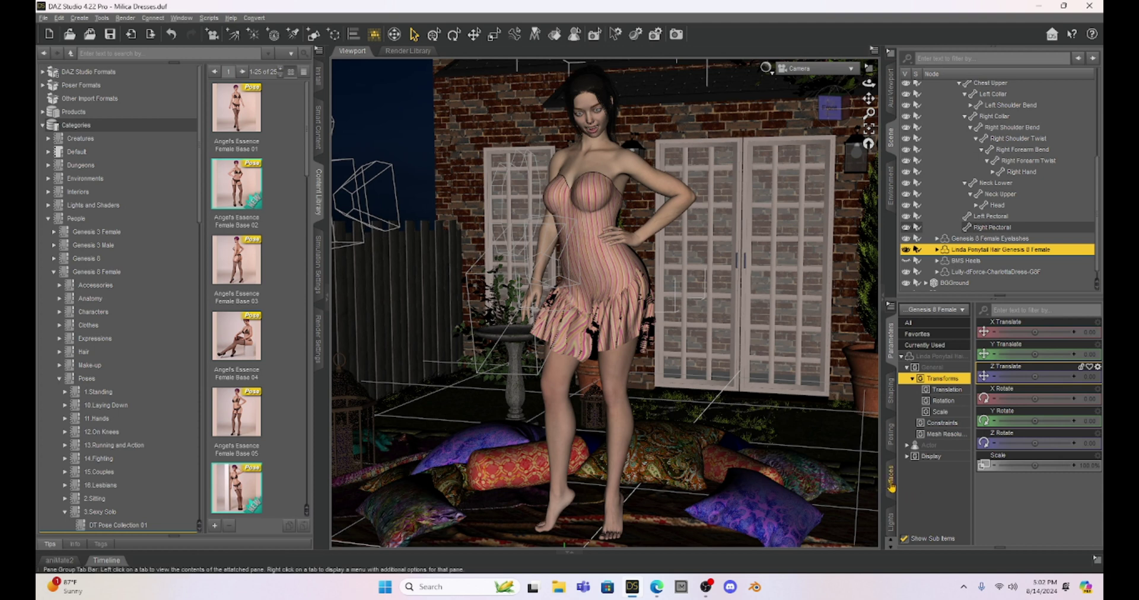
left_click(890, 482)
left_click(933, 367)
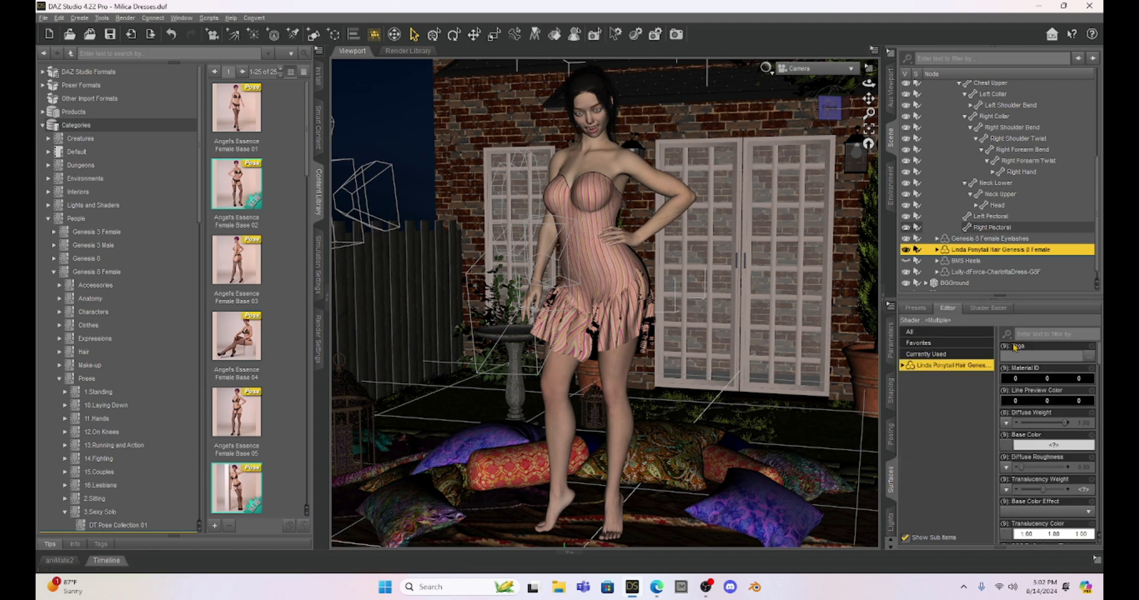
left_click(1034, 334)
type("trans")
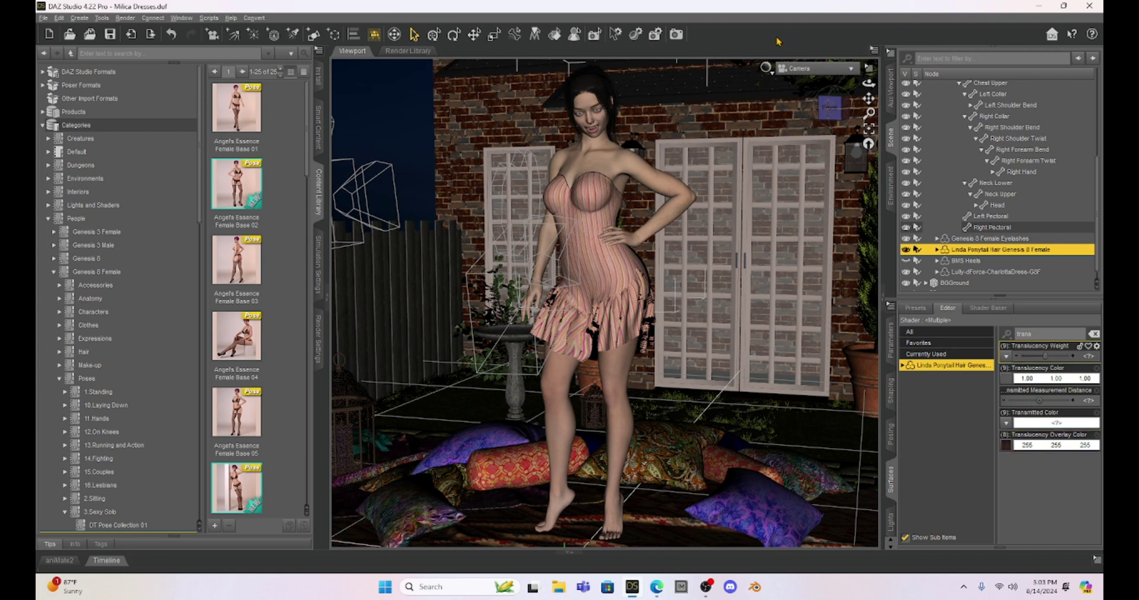
Step: Preview the patio scene in NVIDIA Iray draw style, then head back to Texture Shaded
left_click(767, 67)
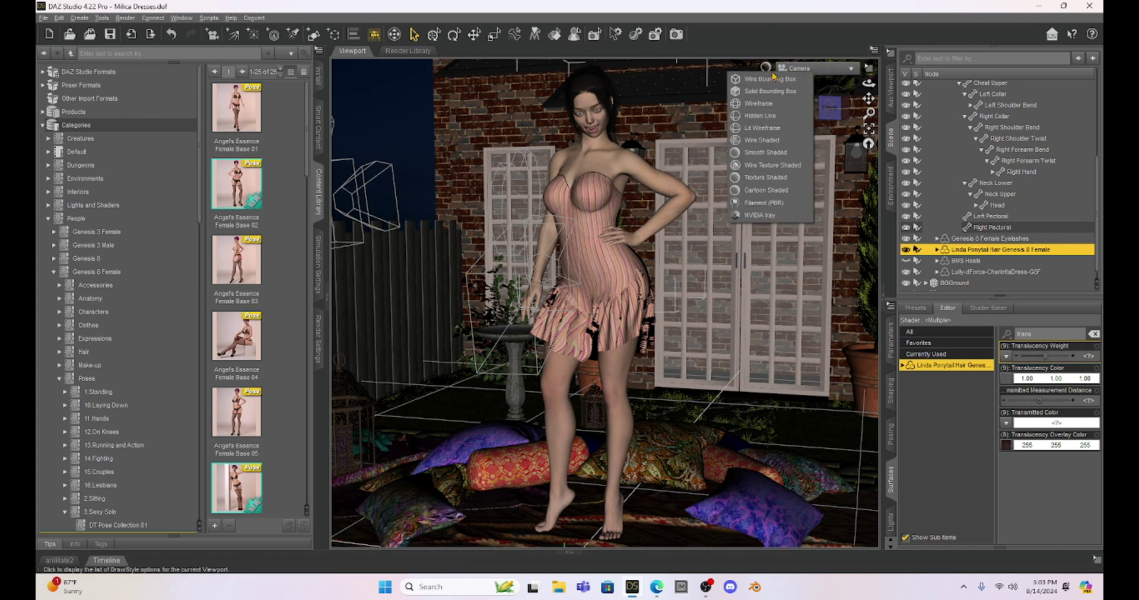
left_click(760, 216)
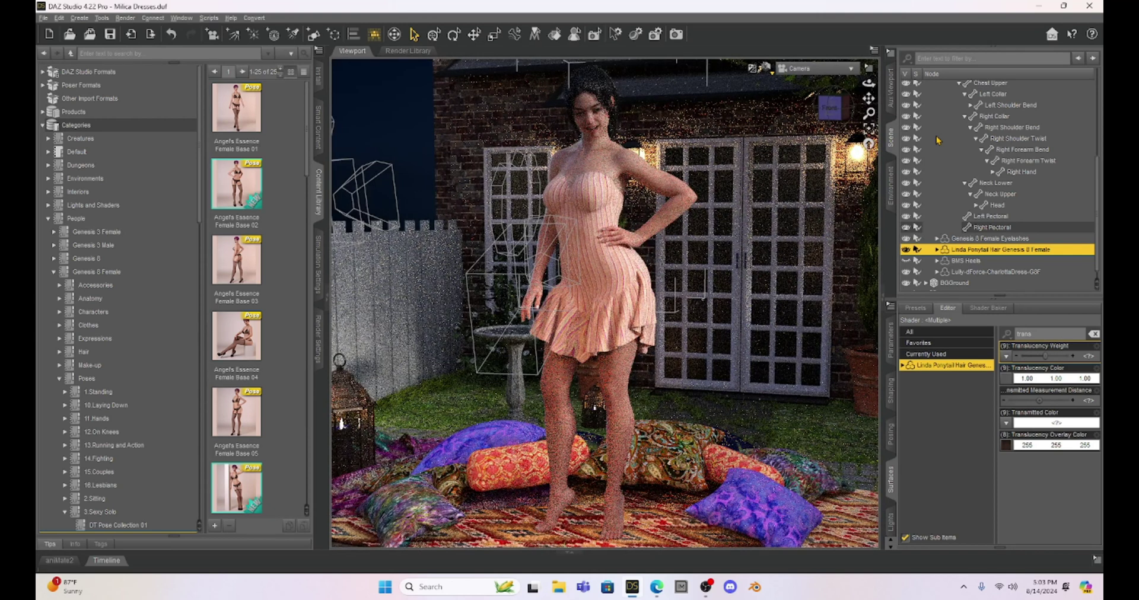
left_click(766, 68)
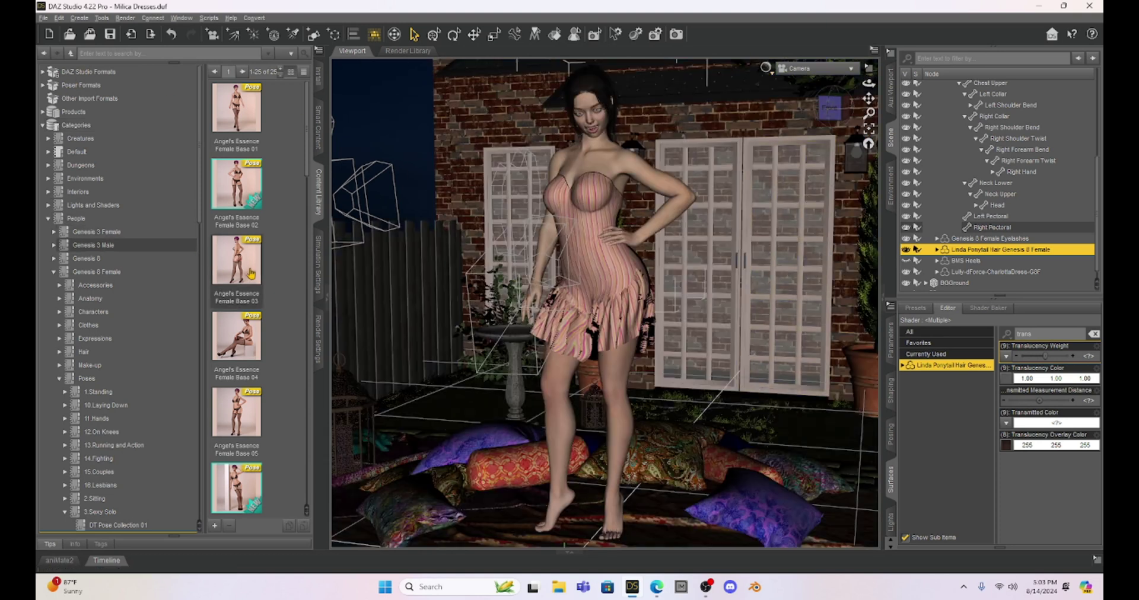
Step: Select Genesis 8 Female and show All dForce Simulation Settings groups, Gravity 2.00
left_click(590, 159)
left_click(364, 261)
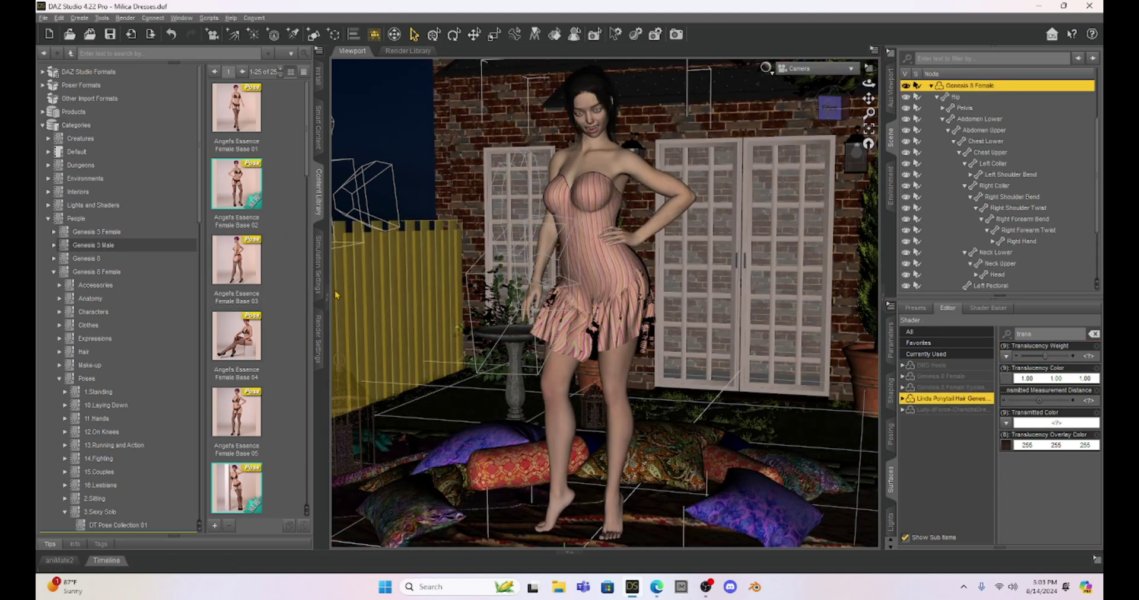
left_click(319, 267)
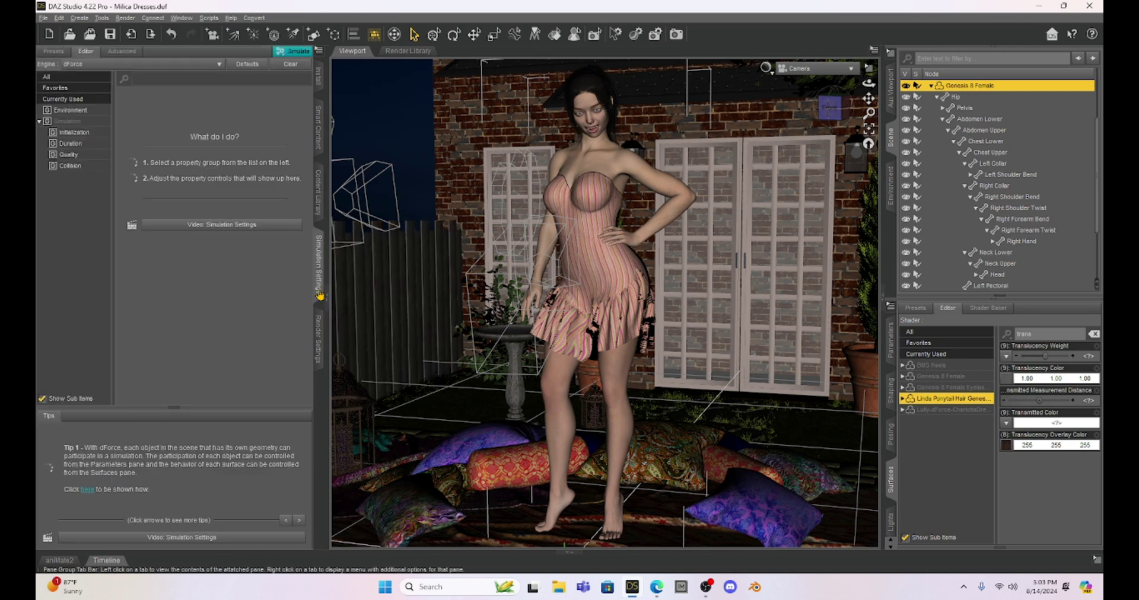
left_click(71, 77)
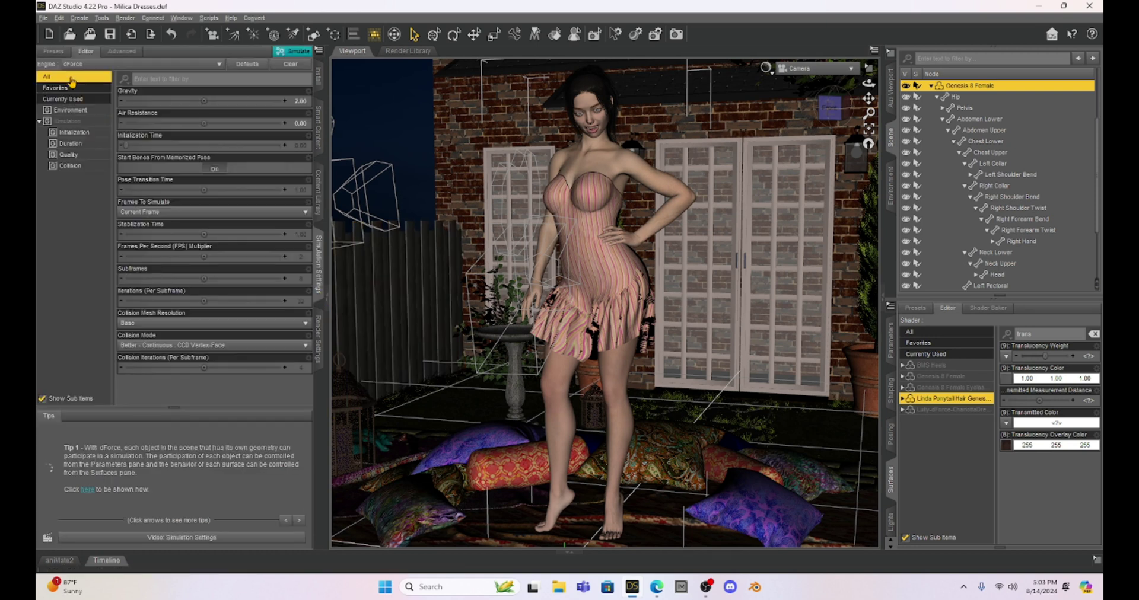
Step: Start, stop and rerun the dForce simulation to re-drape the striped dress
left_click(292, 52)
left_click(291, 53)
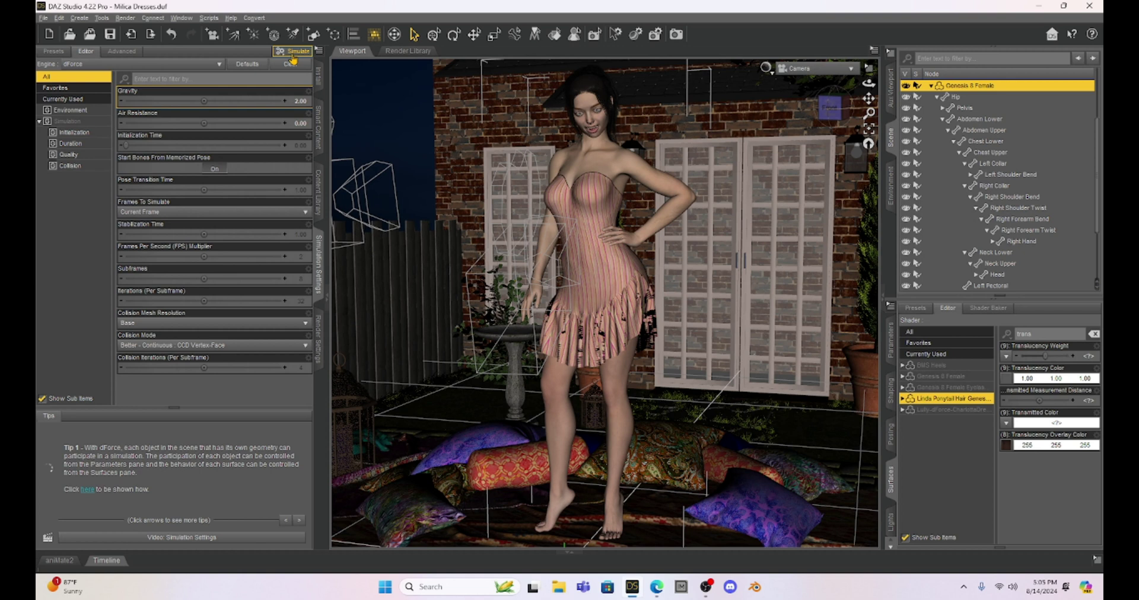
left_click(292, 55)
Step: Look through Camera (2), then Camera (3) for the face close-up, and pick the head
left_click(812, 69)
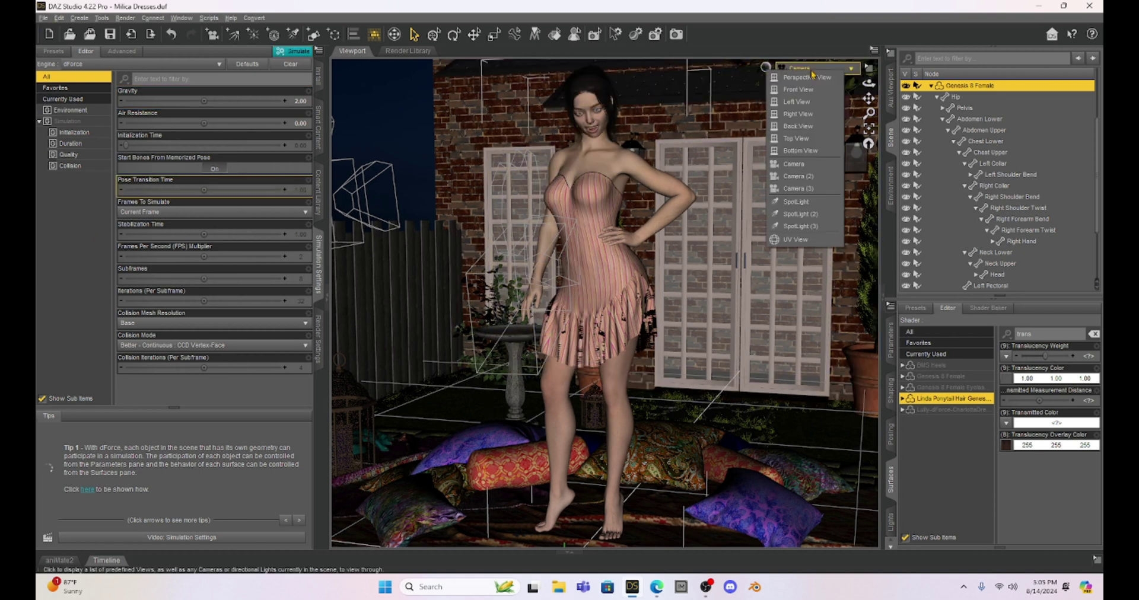
left_click(829, 178)
left_click_drag(868, 99, 869, 89)
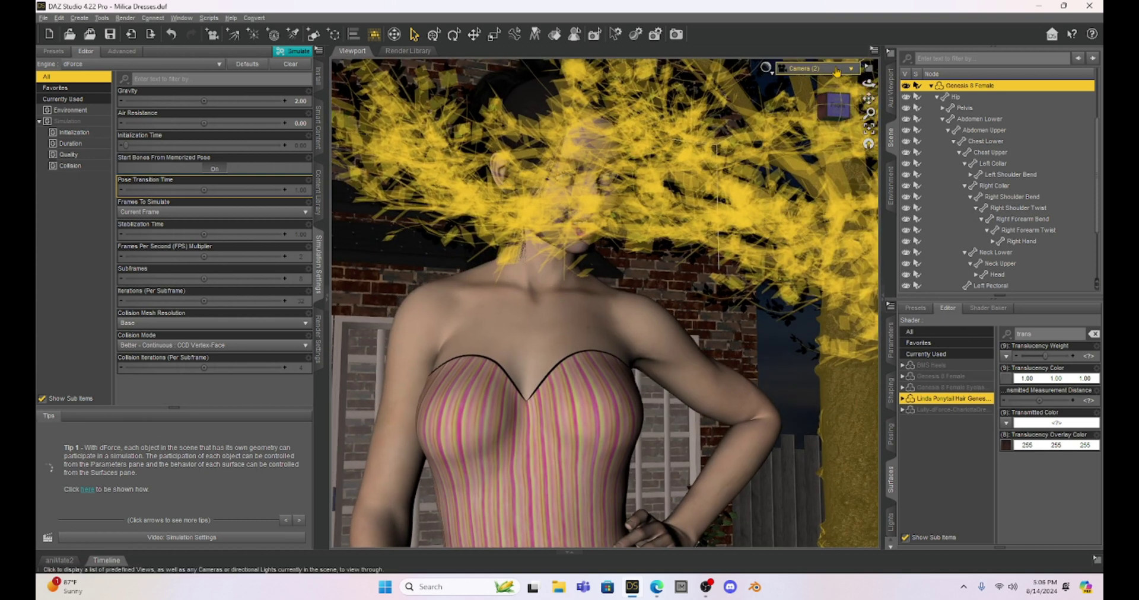
left_click(837, 68)
left_click(823, 185)
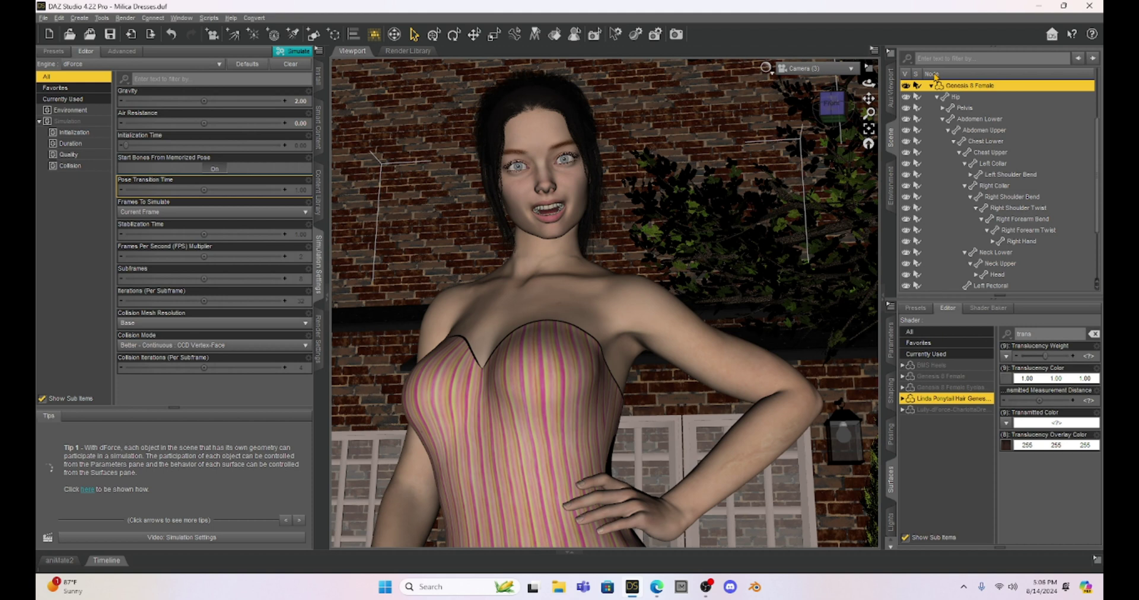
left_click(771, 113)
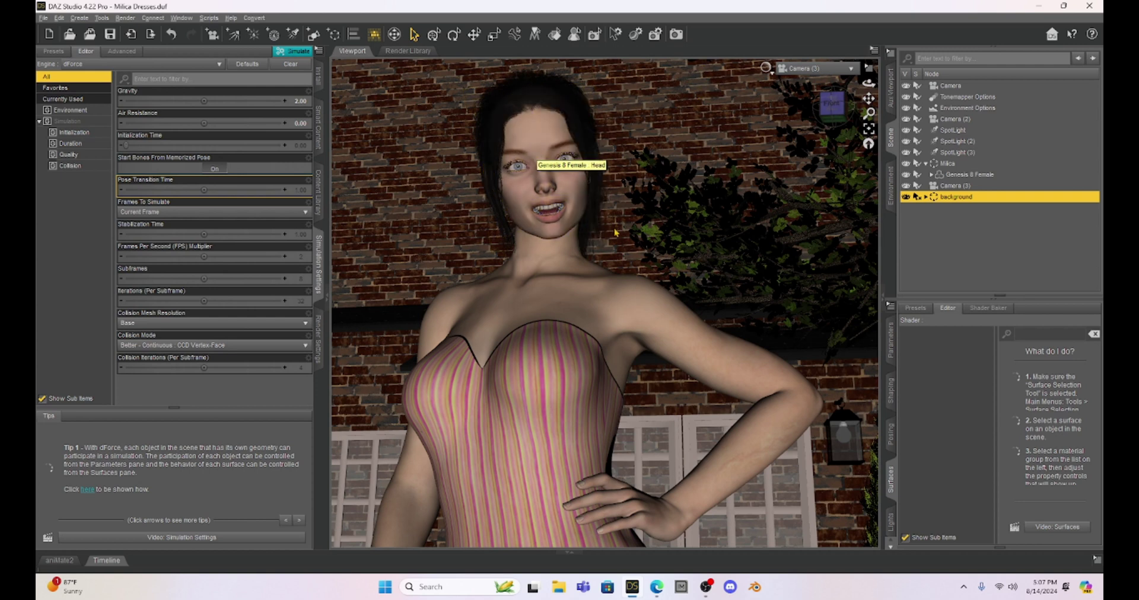
Step: Select the Head and scroll its Pose Controls parameters to the iG100V2 Happy sliders
left_click(527, 181)
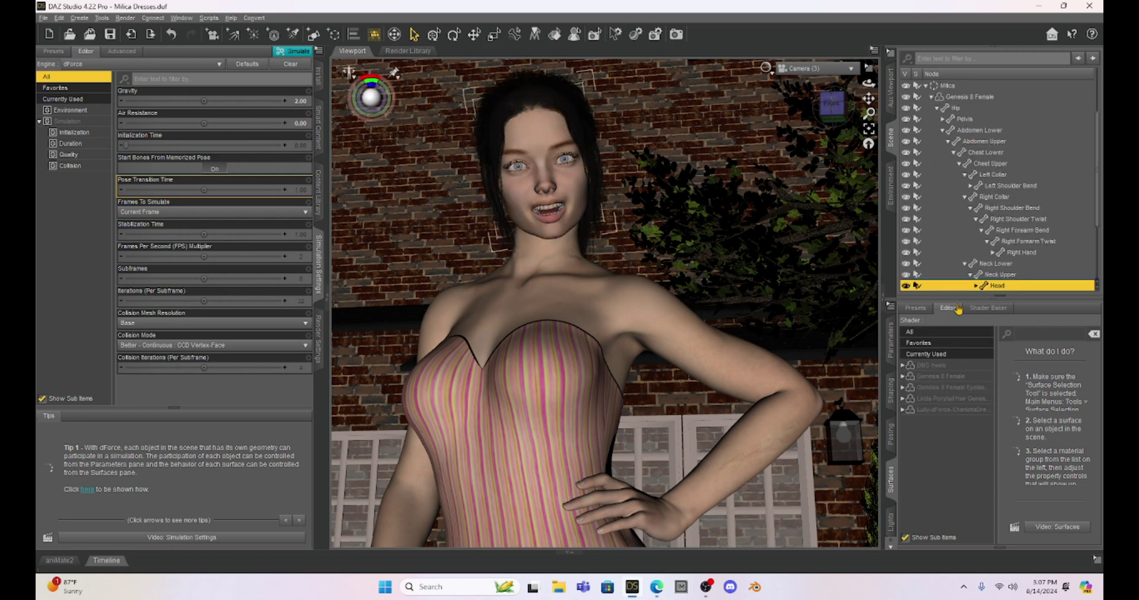
left_click(890, 343)
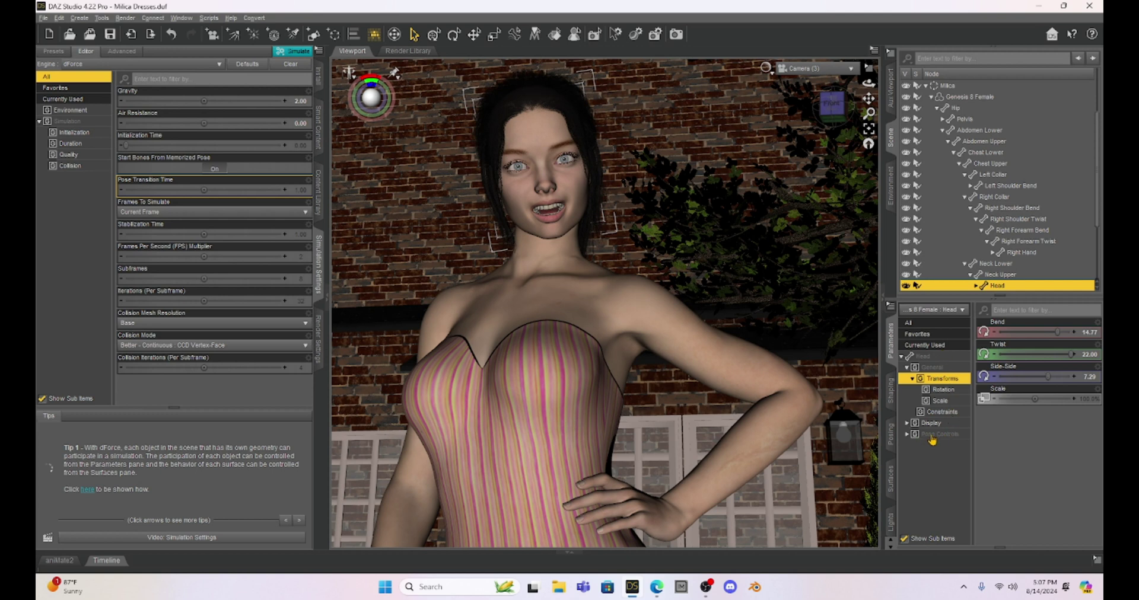
left_click(932, 439)
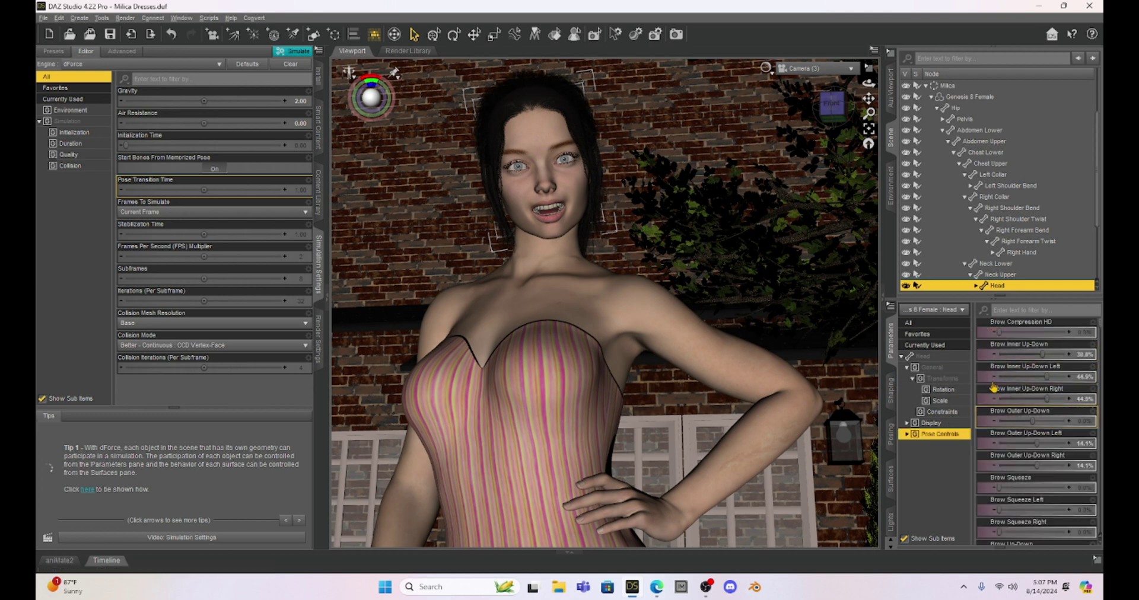
scroll(1012, 403, "down", 10)
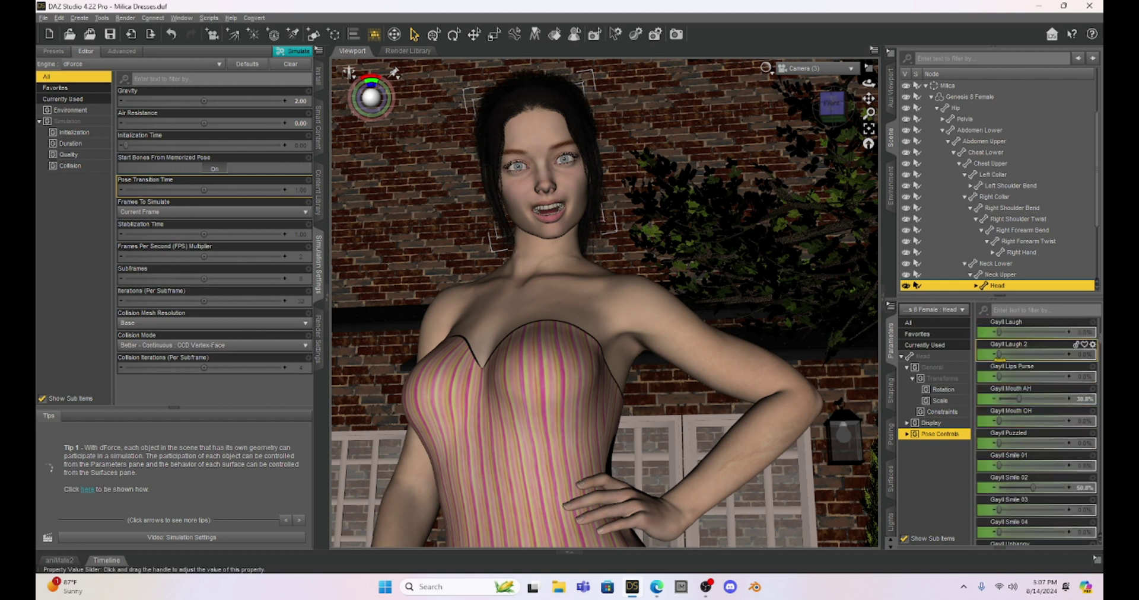
mouse_move(1001, 366)
scroll(1001, 366, "down", 10)
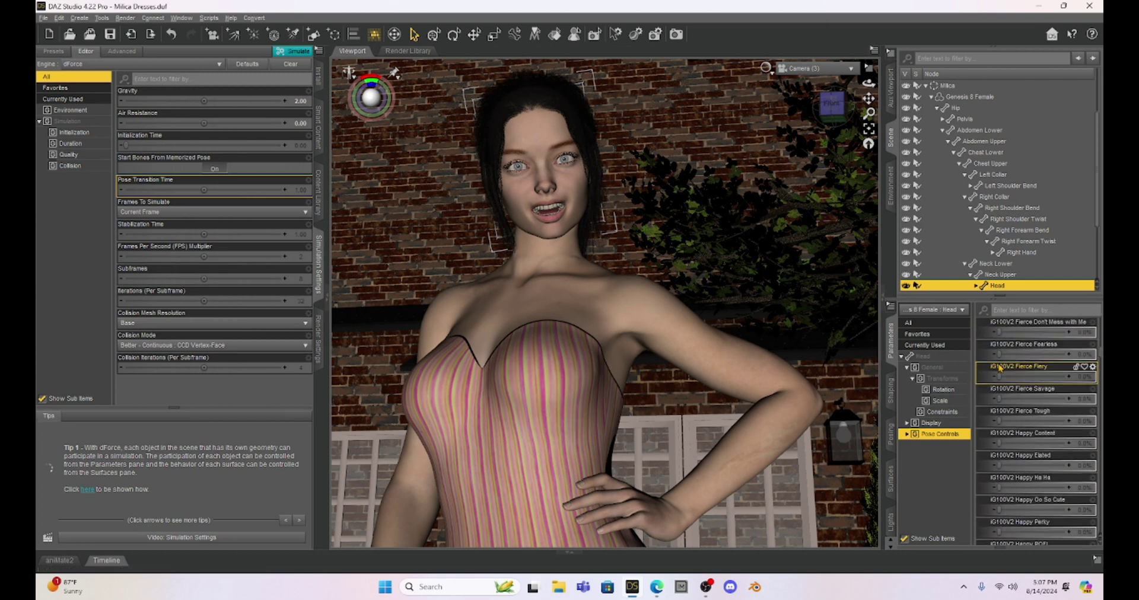
scroll(1025, 392, "down", 3)
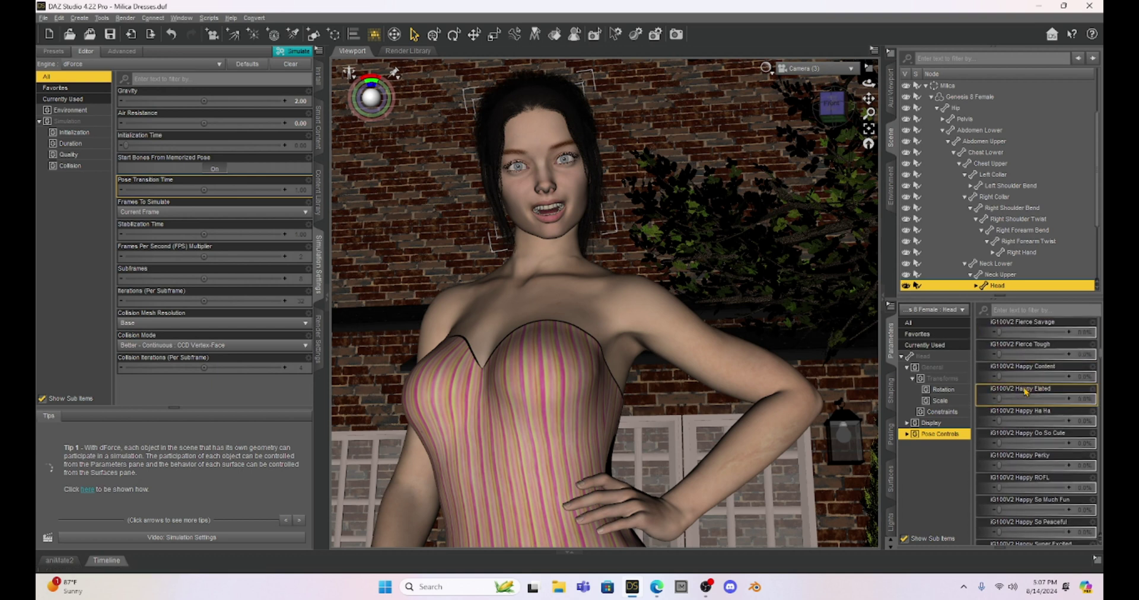
scroll(1026, 392, "down", 3)
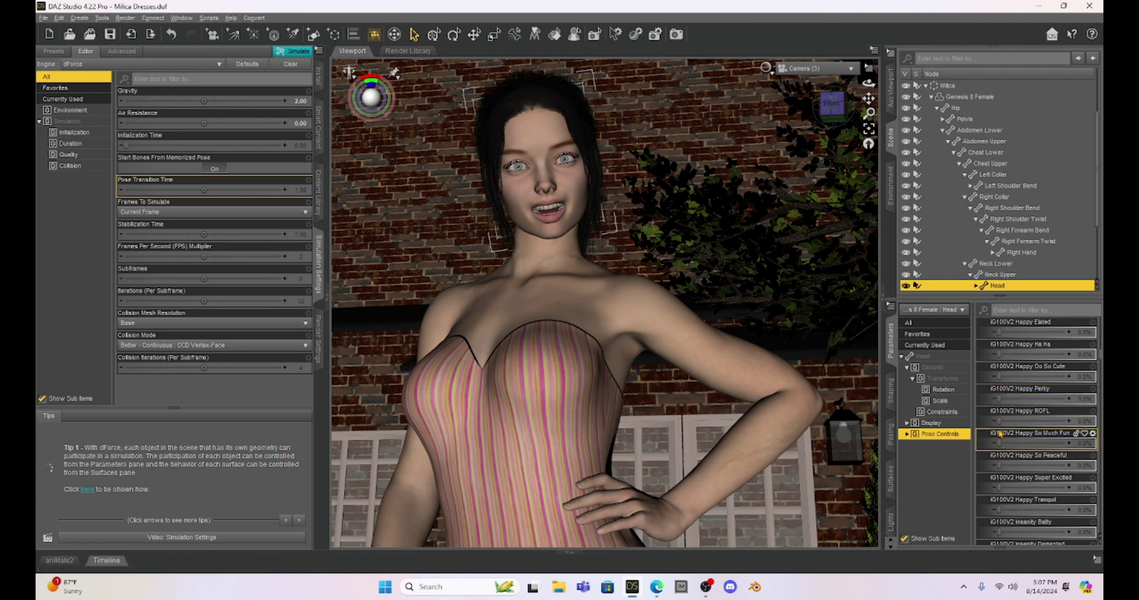
Step: Add a slight Happy ROFL and a Happy Tranquil expression to the face
mouse_move(999, 421)
left_mouse_down()
mouse_move(1097, 439)
mouse_move(992, 427)
left_mouse_up()
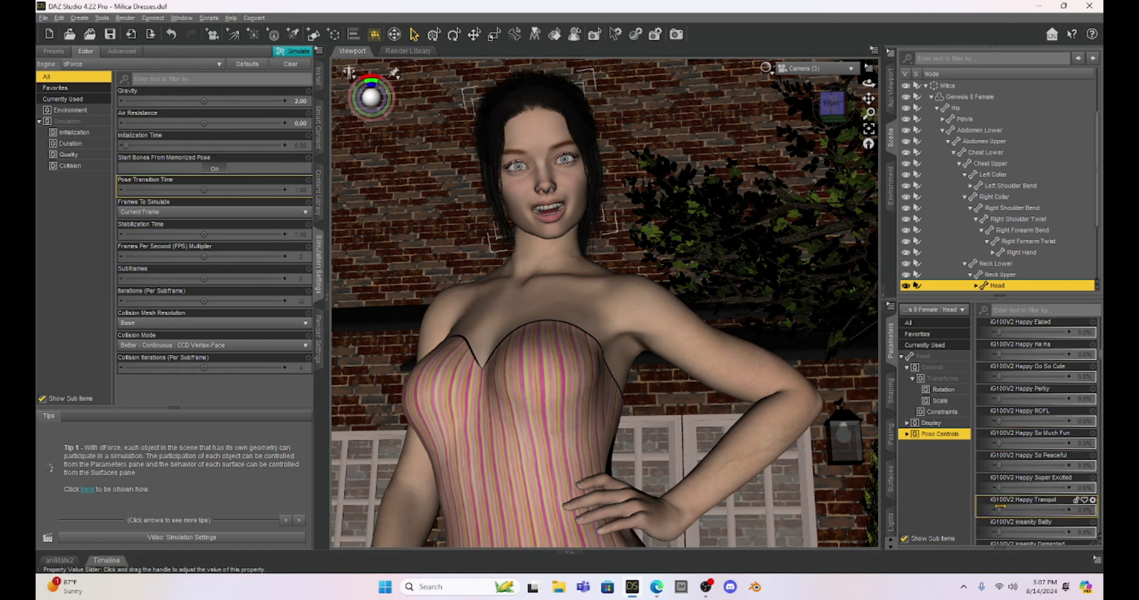
mouse_move(1000, 508)
mouse_move(1000, 509)
left_mouse_down()
mouse_move(1058, 510)
mouse_move(999, 510)
left_mouse_up()
scroll(1026, 427, "up", 10)
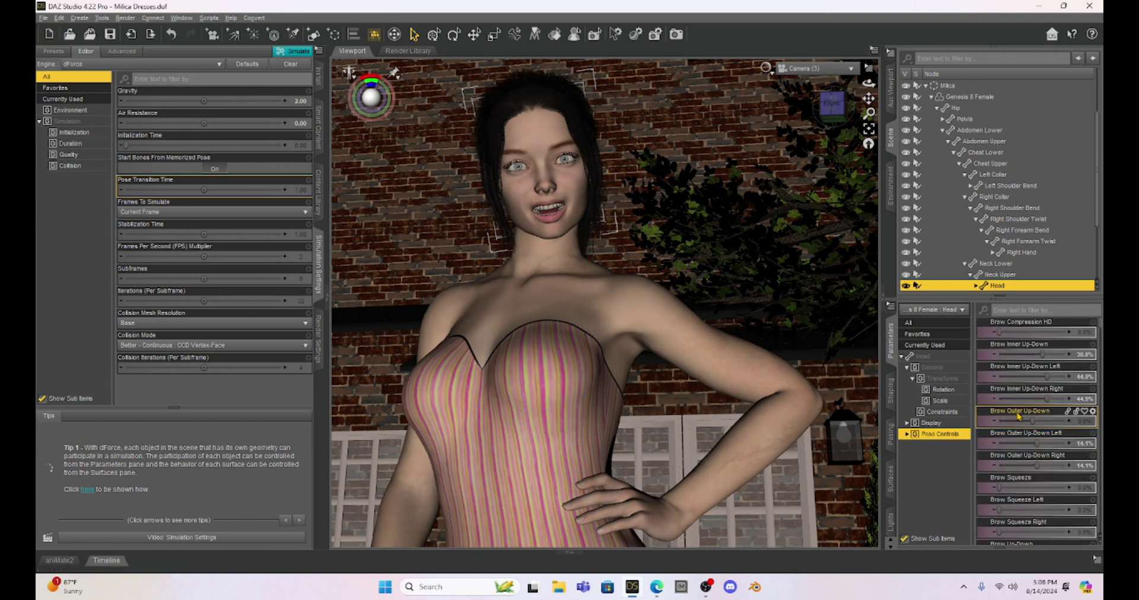
scroll(1019, 415, "down", 8)
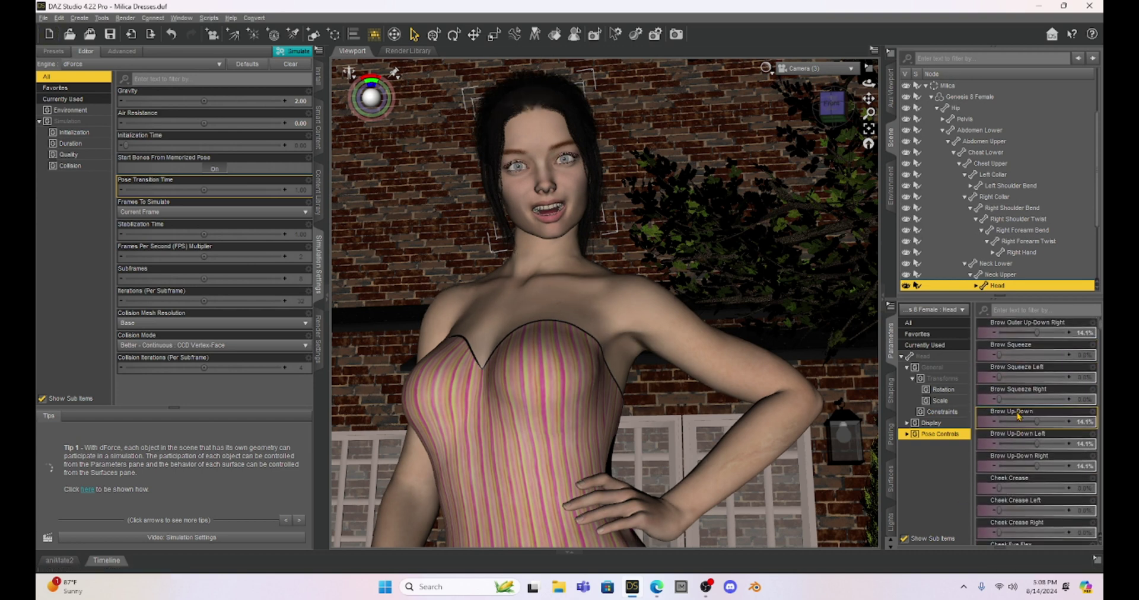
scroll(1018, 415, "down", 10)
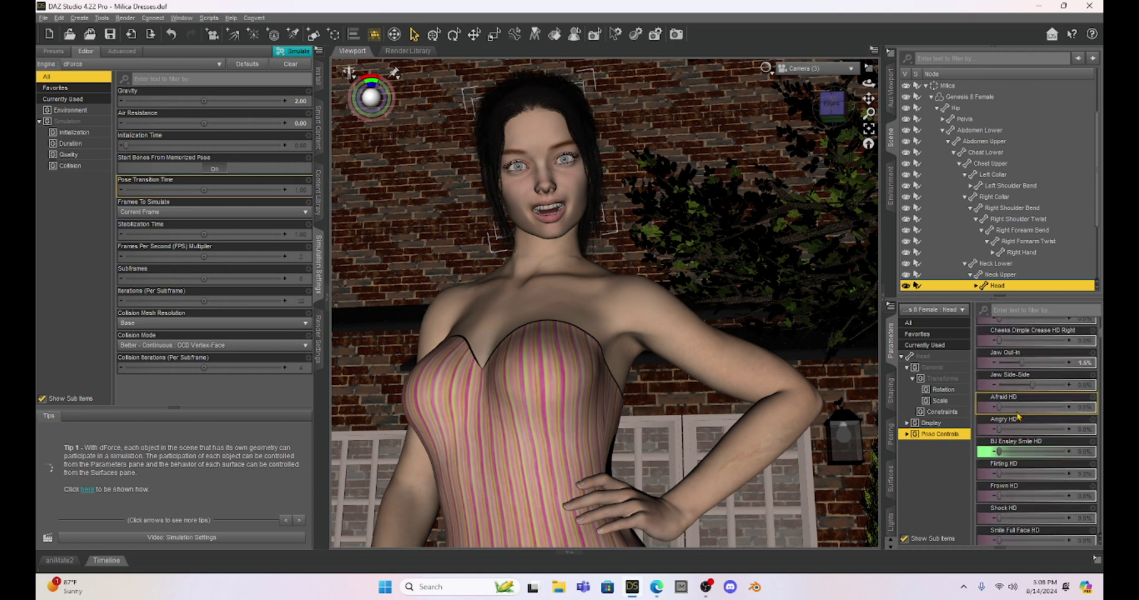
scroll(1018, 417, "down", 4)
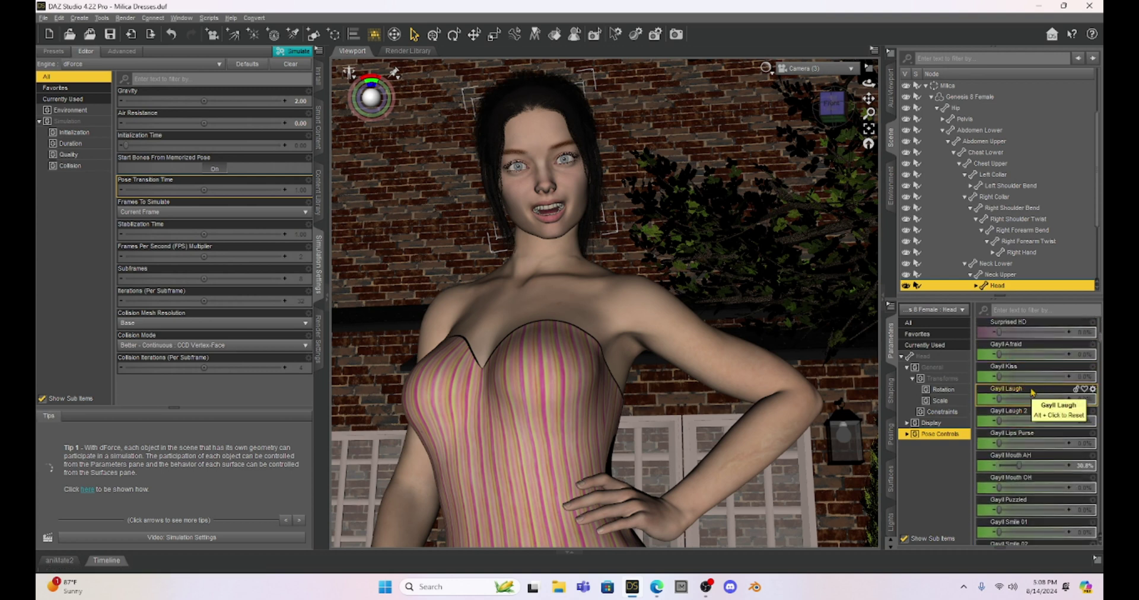
Step: Browse the Content Library to People > Genesis 8 Female > Characters > Teens > Gayll and expand it
left_click(318, 188)
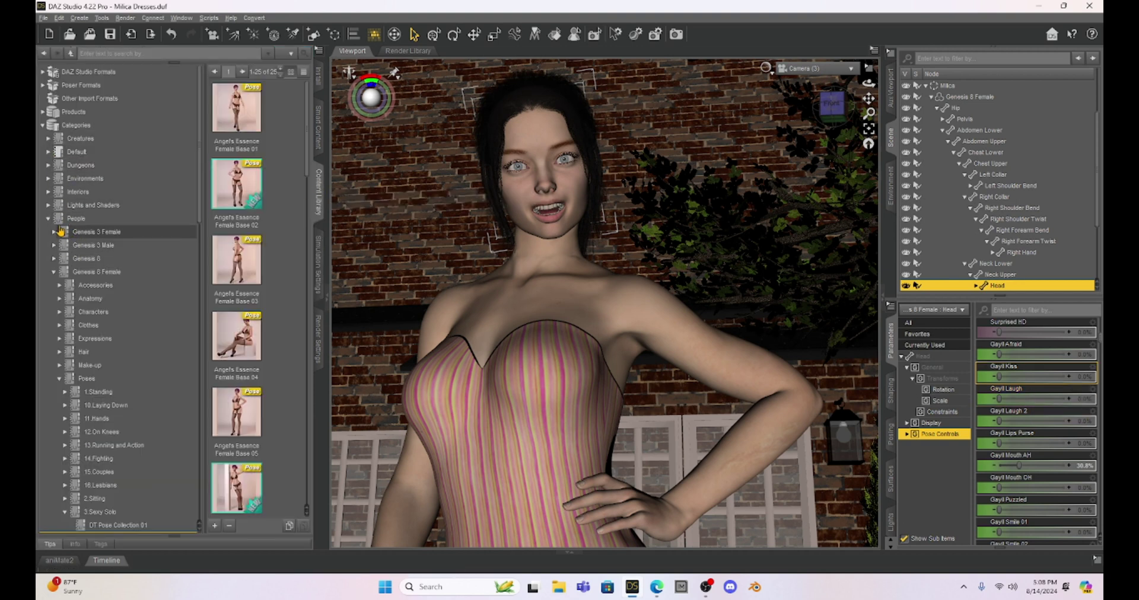
left_click(58, 313)
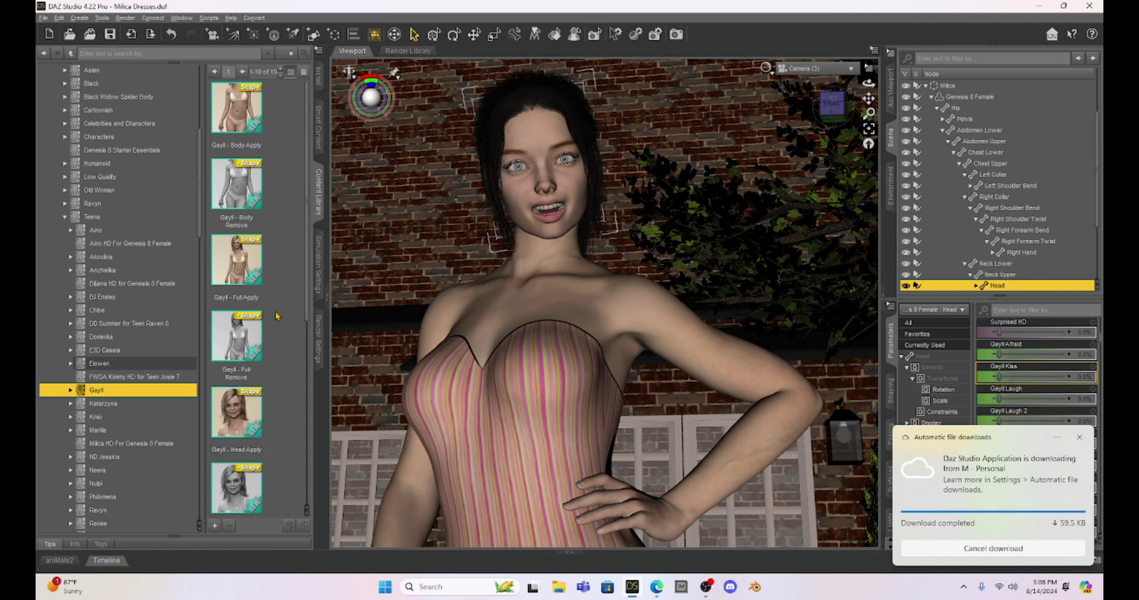
scroll(243, 419, "down", 3)
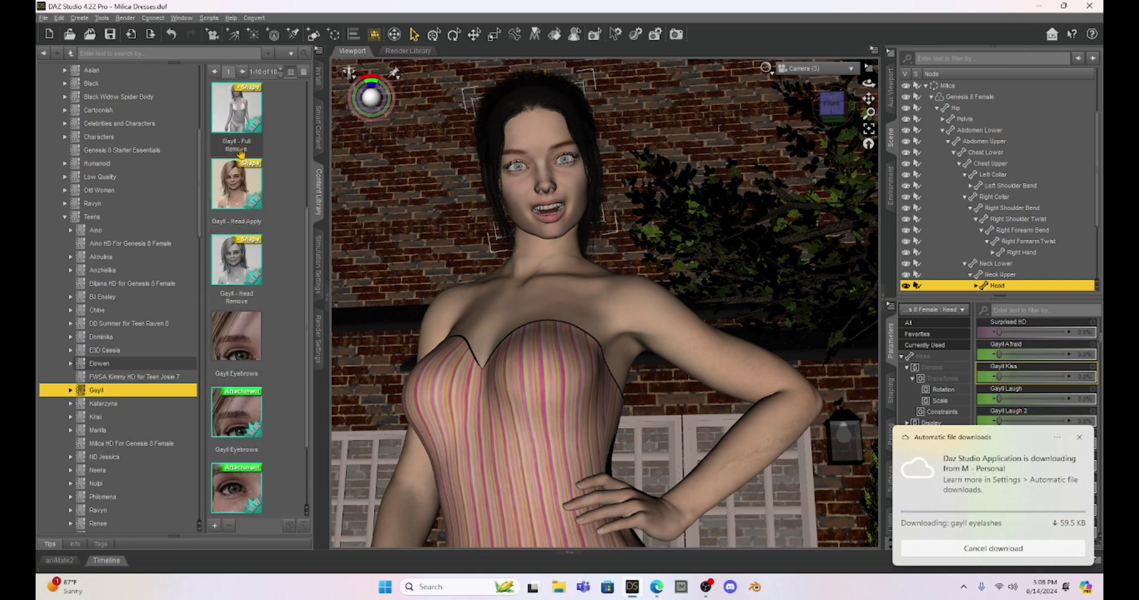
left_click(70, 390)
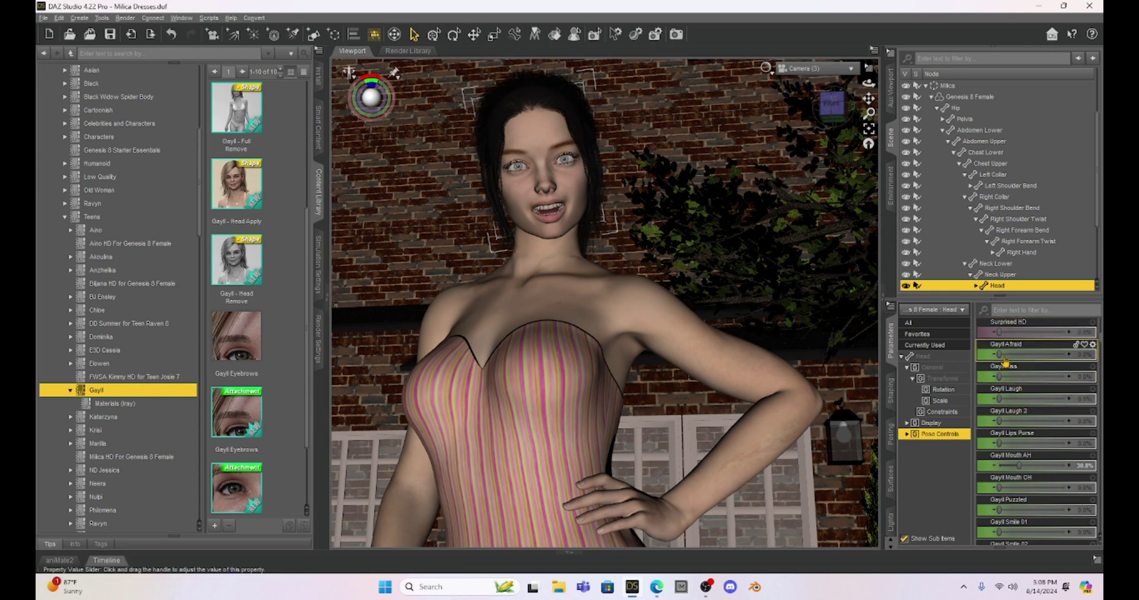
Step: Try and remove the Shock HD expression, then add Surprised HD
scroll(1019, 366, "up", 3)
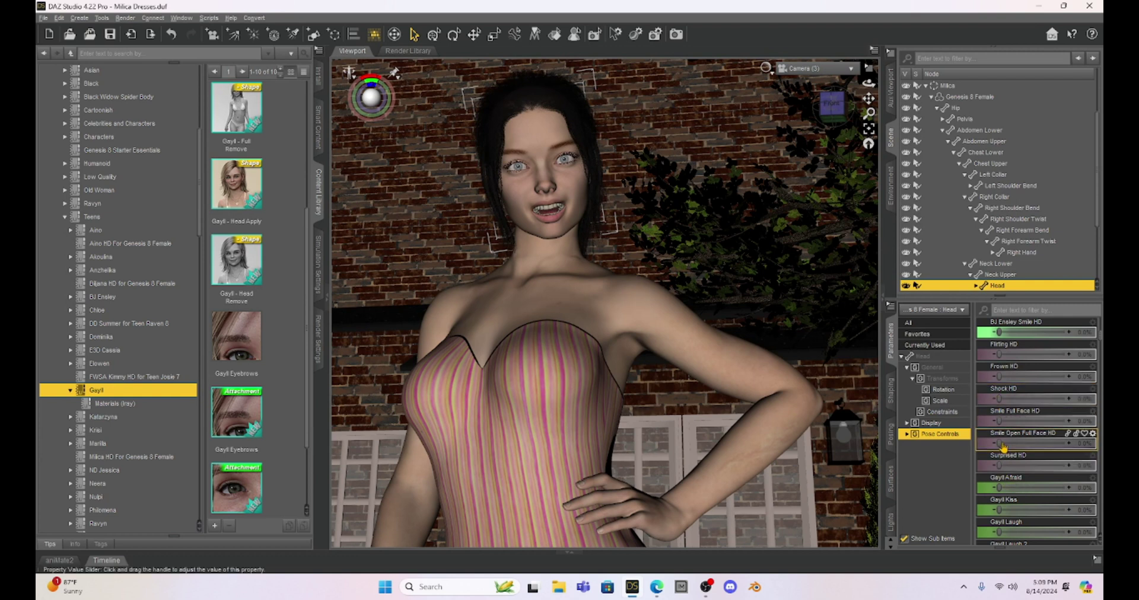
left_click_drag(1002, 446, 1002, 446)
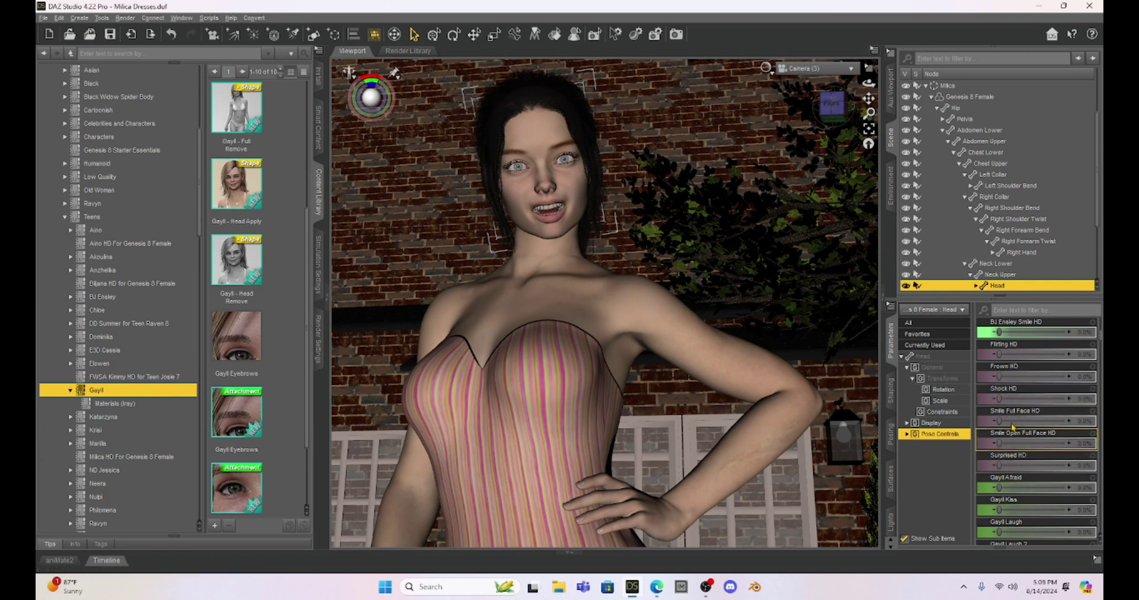
left_click_drag(999, 399, 949, 398)
left_click_drag(1061, 399, 987, 398)
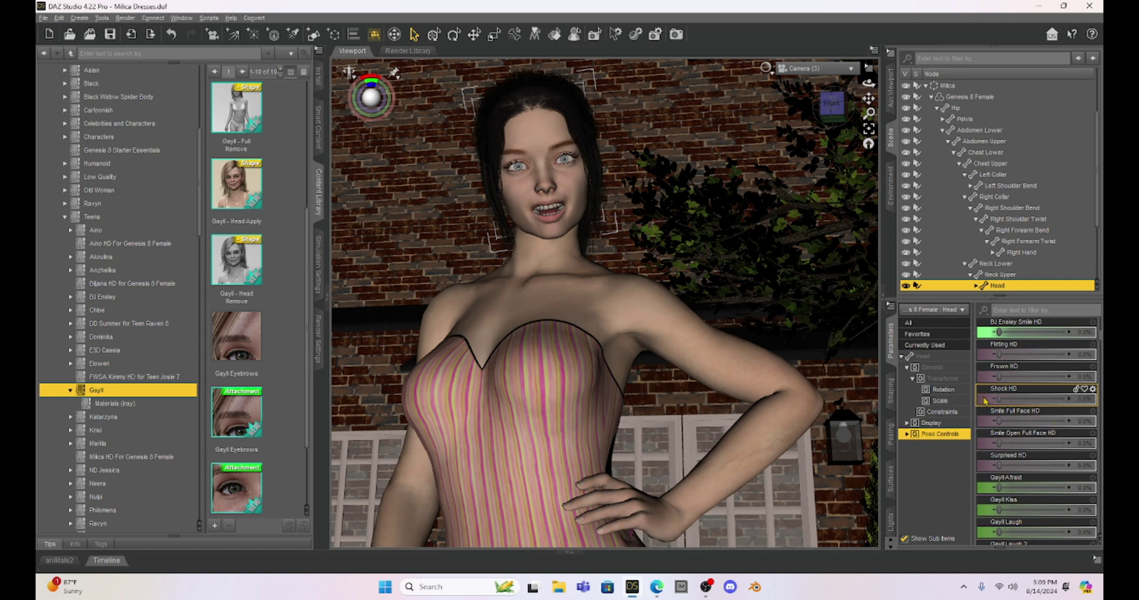
mouse_move(998, 464)
left_mouse_down()
mouse_move(1054, 470)
mouse_move(1012, 467)
left_mouse_up()
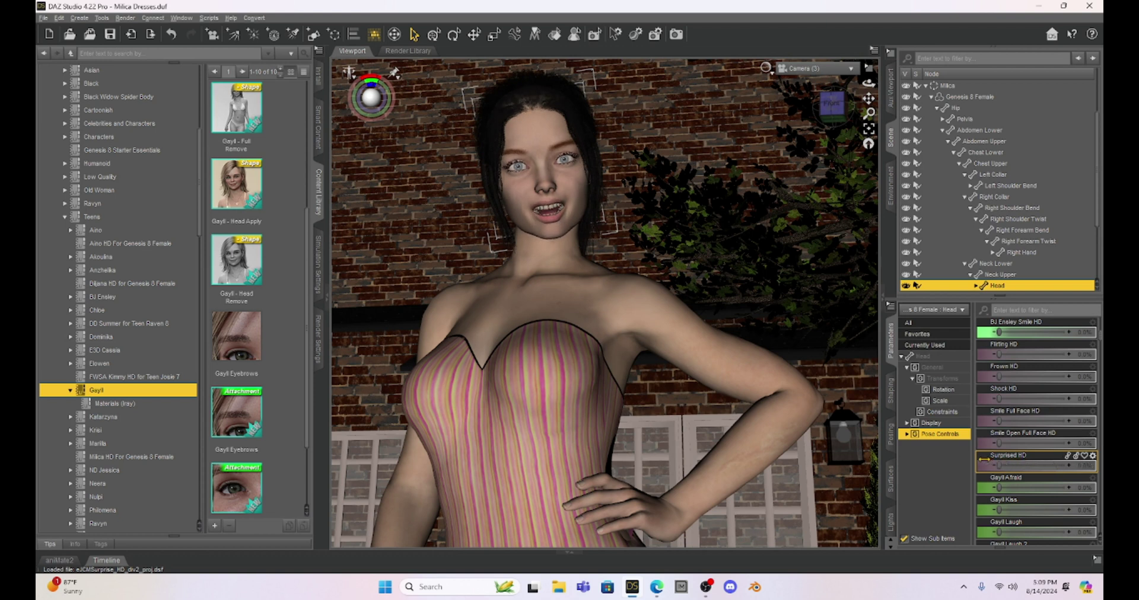
Step: Test the Gayll Afraid, Gayll Kiss and Mouth OH sliders, leaving Gayll Mouth AH near 28%
scroll(1013, 450, "down", 3)
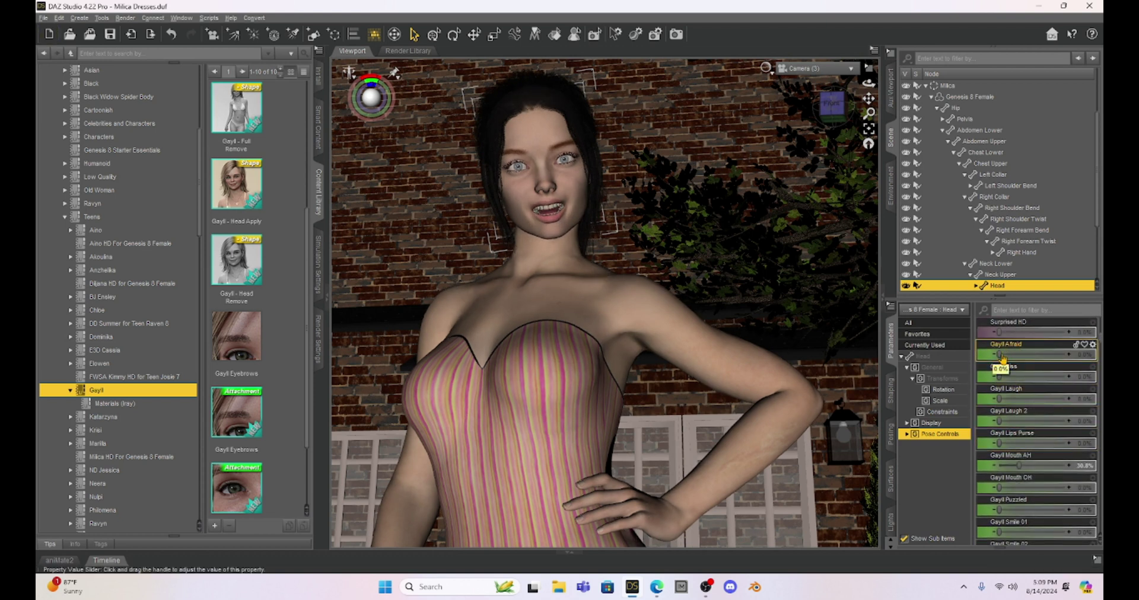
left_click_drag(1001, 355, 1001, 381)
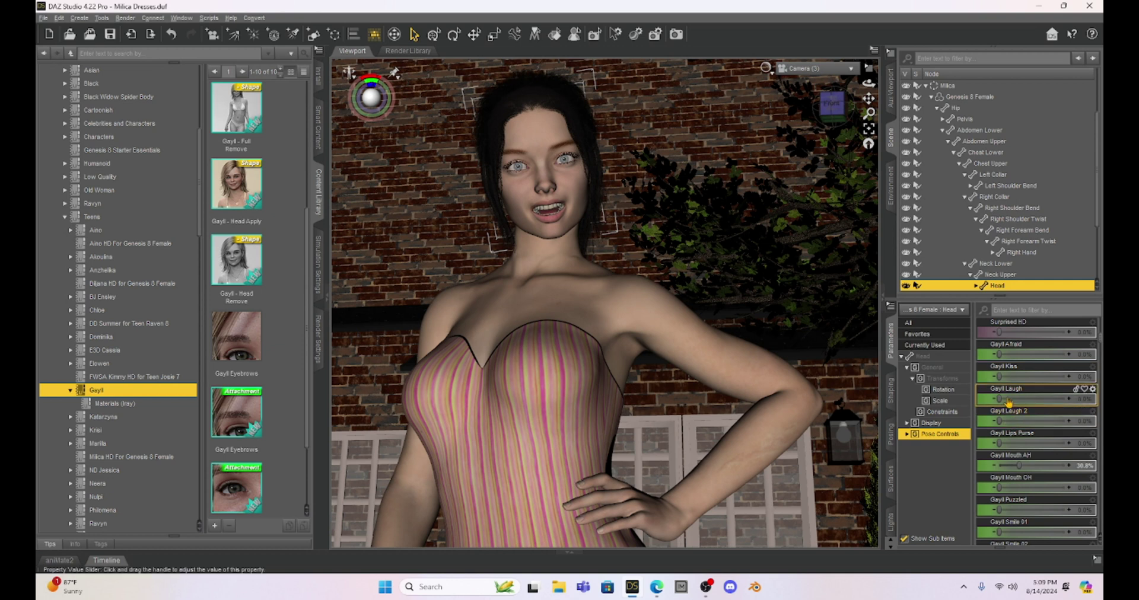
mouse_move(999, 380)
left_mouse_down()
mouse_move(1065, 378)
mouse_move(1014, 377)
mouse_move(996, 395)
left_mouse_up()
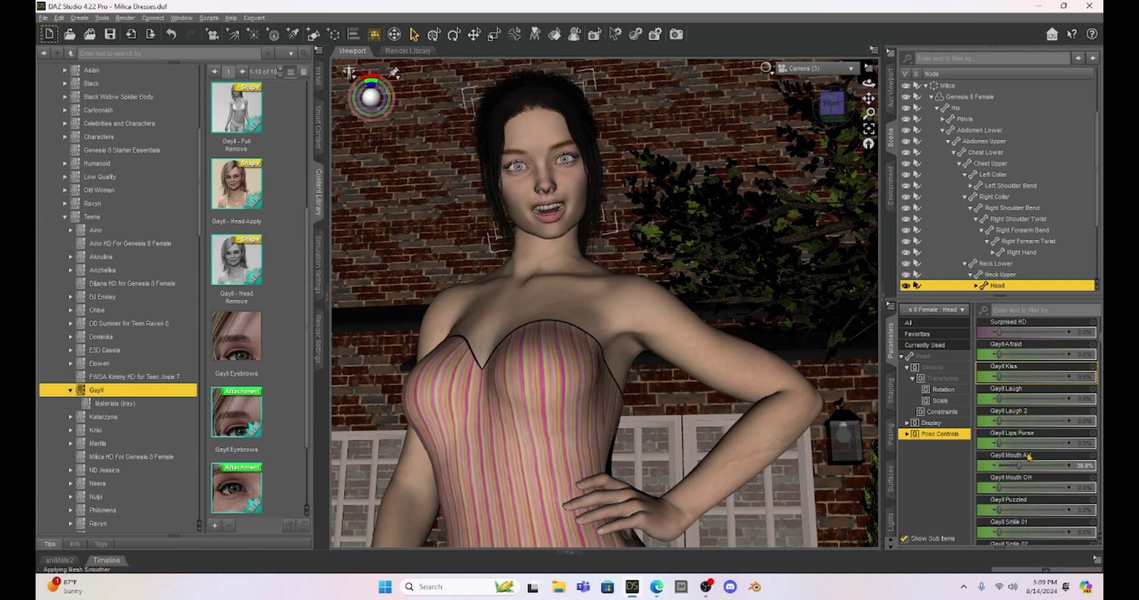
left_click_drag(999, 486, 1018, 457)
mouse_move(1018, 460)
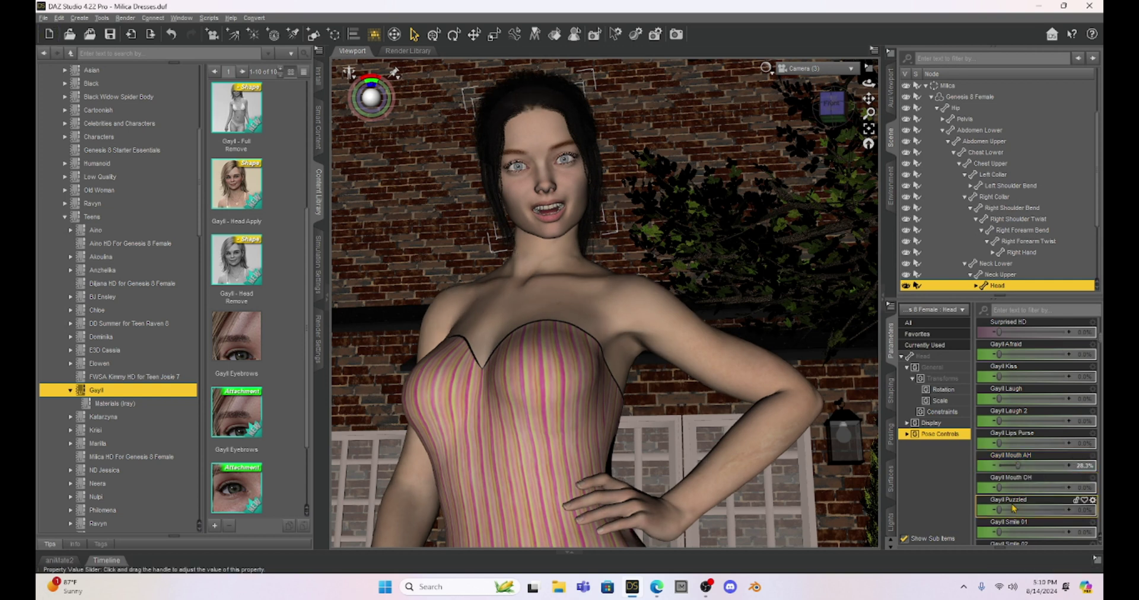
mouse_move(1026, 491)
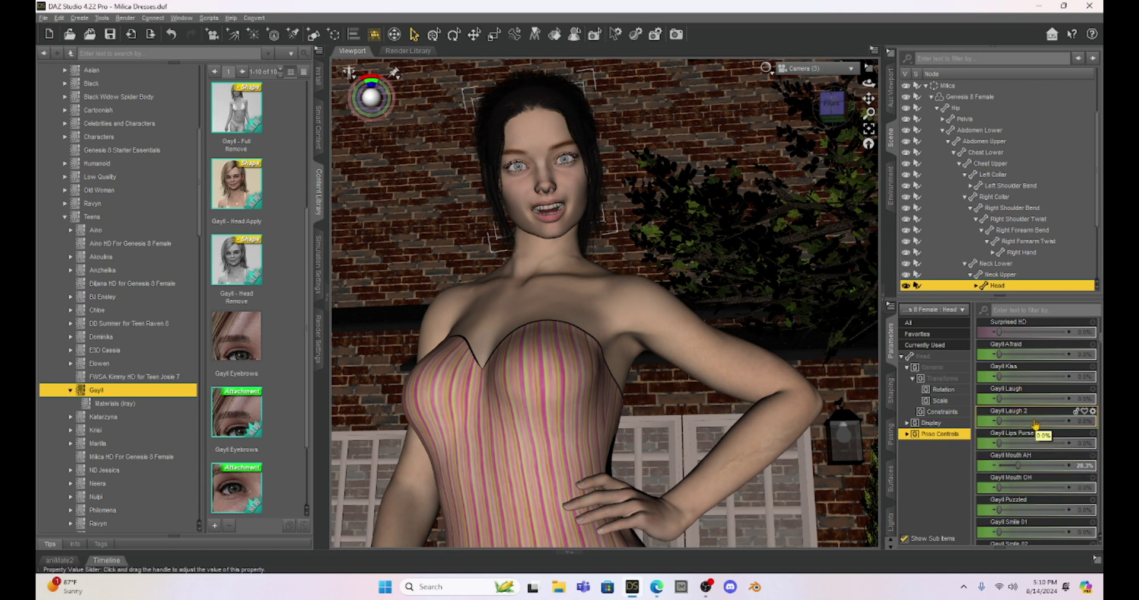
scroll(1036, 424, "up", 3)
scroll(1036, 424, "up", 1)
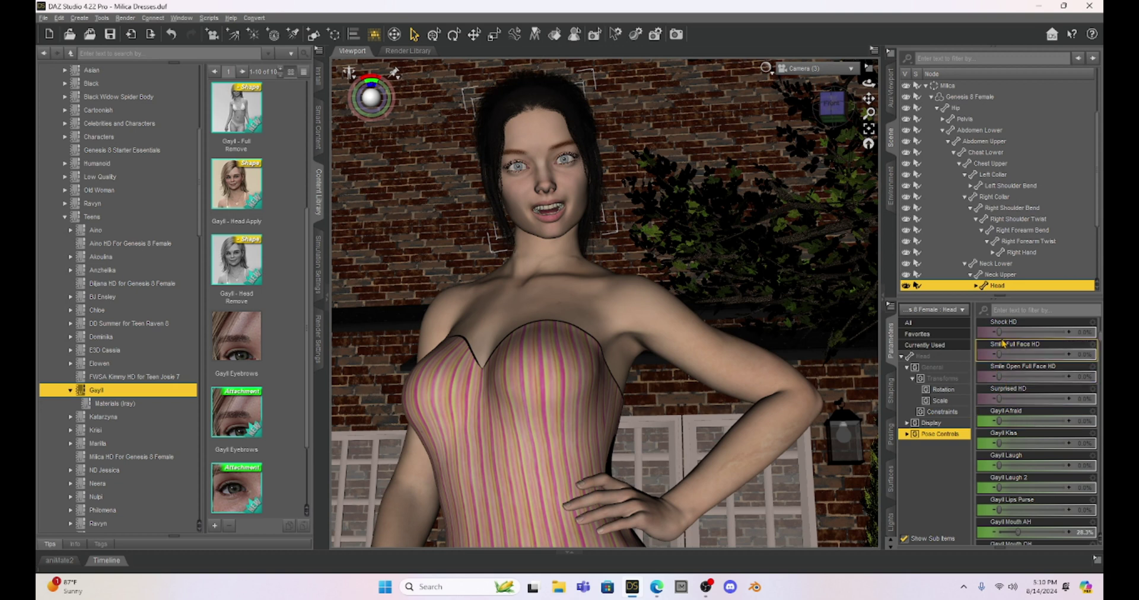
left_click_drag(998, 331, 1075, 364)
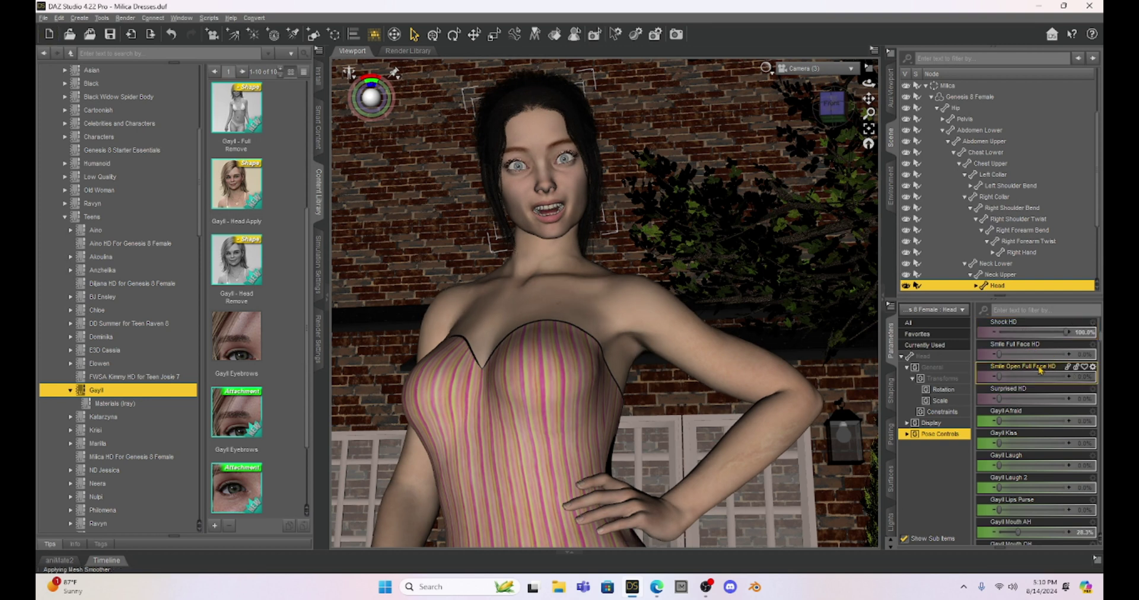
scroll(756, 181, "up", 1)
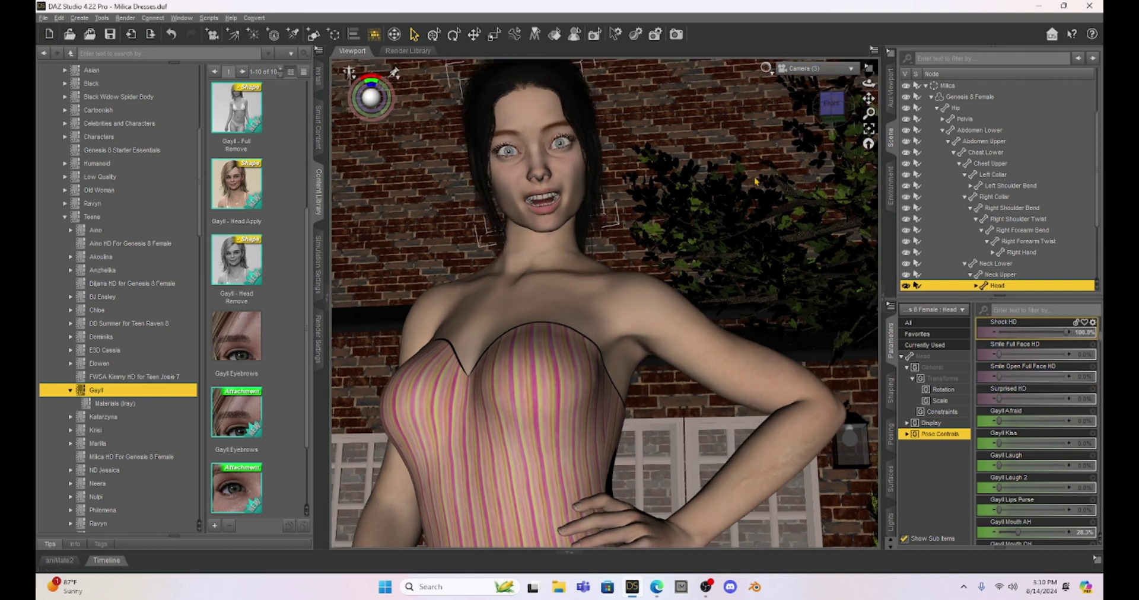
scroll(756, 181, "up", 1)
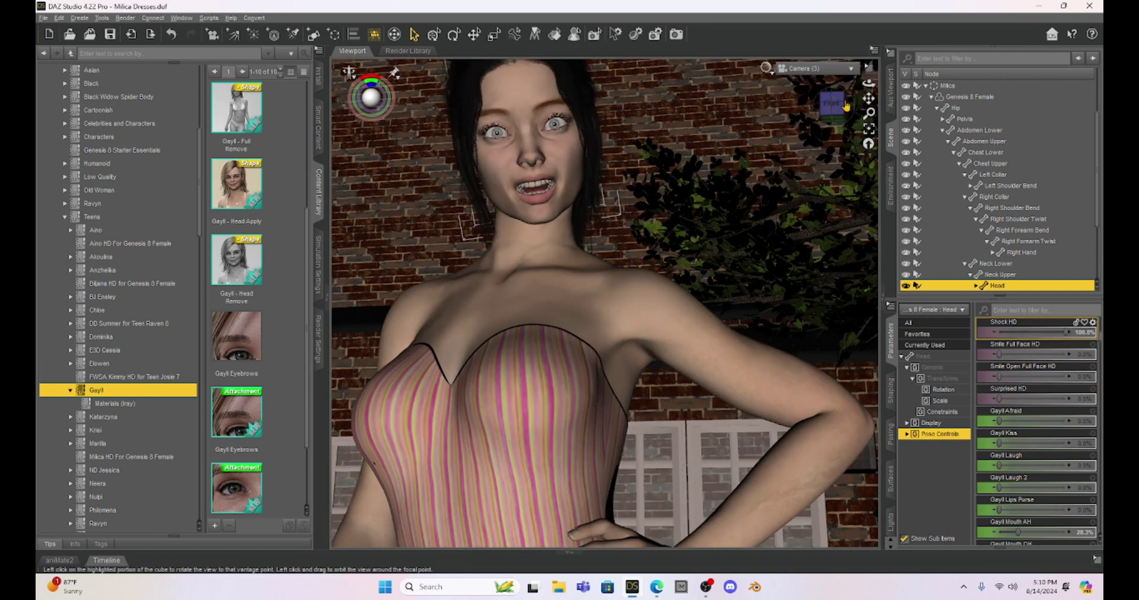
left_click_drag(868, 98, 844, 53)
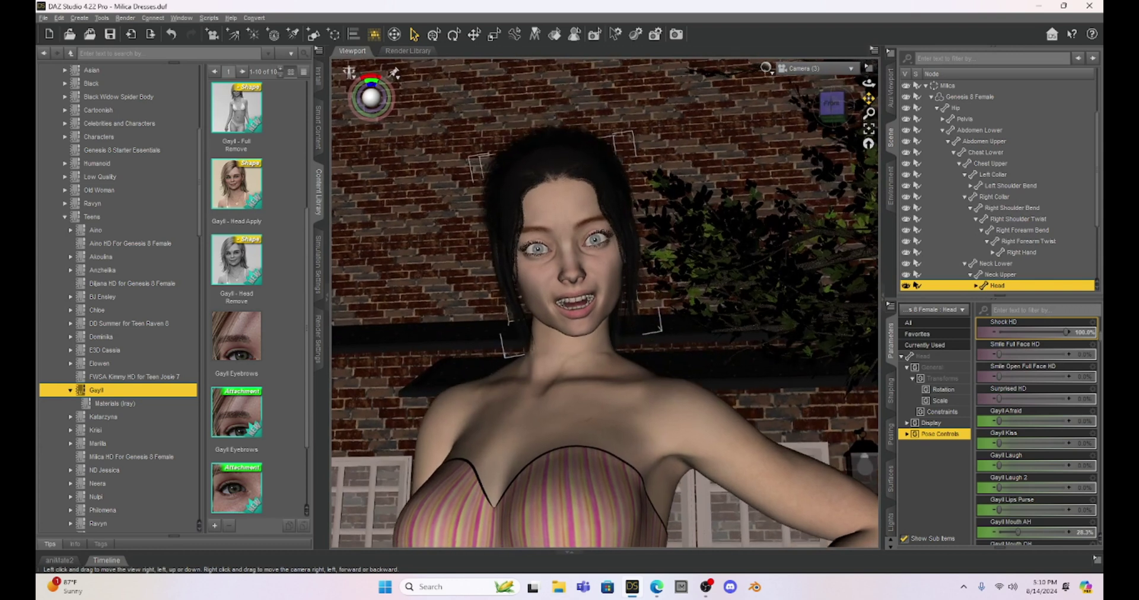
mouse_move(868, 98)
left_mouse_down()
mouse_move(881, 116)
mouse_move(868, 98)
left_mouse_up()
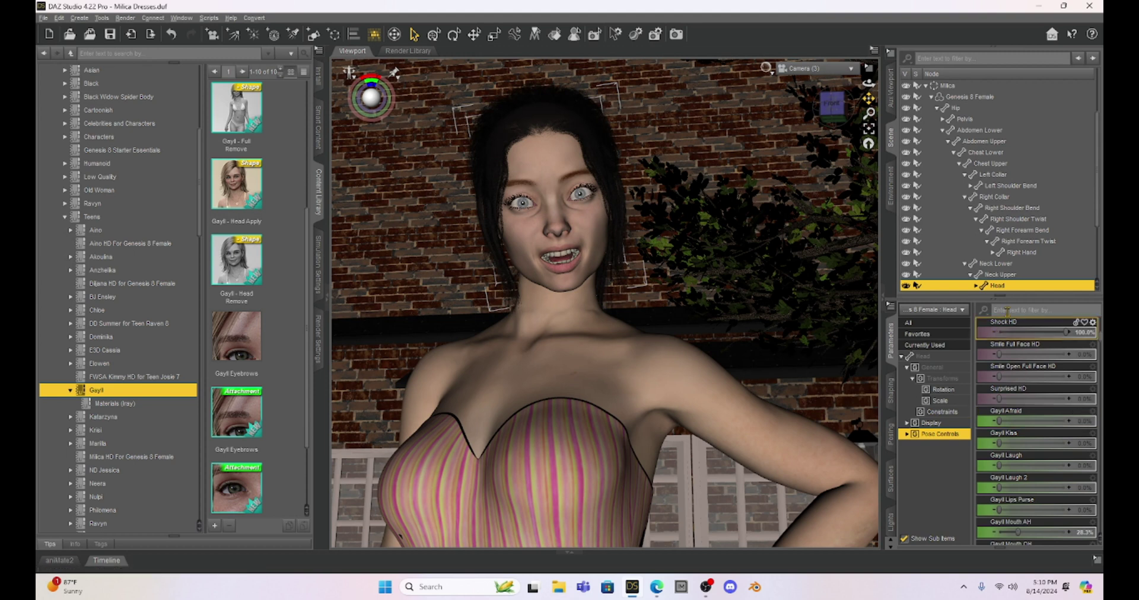
Step: Filter parameters by 'ey' and set Eyes Side-Side -89.3%, Up-Down 11.7%, Squint-Widen 100%
left_click(1008, 309)
type("eyes")
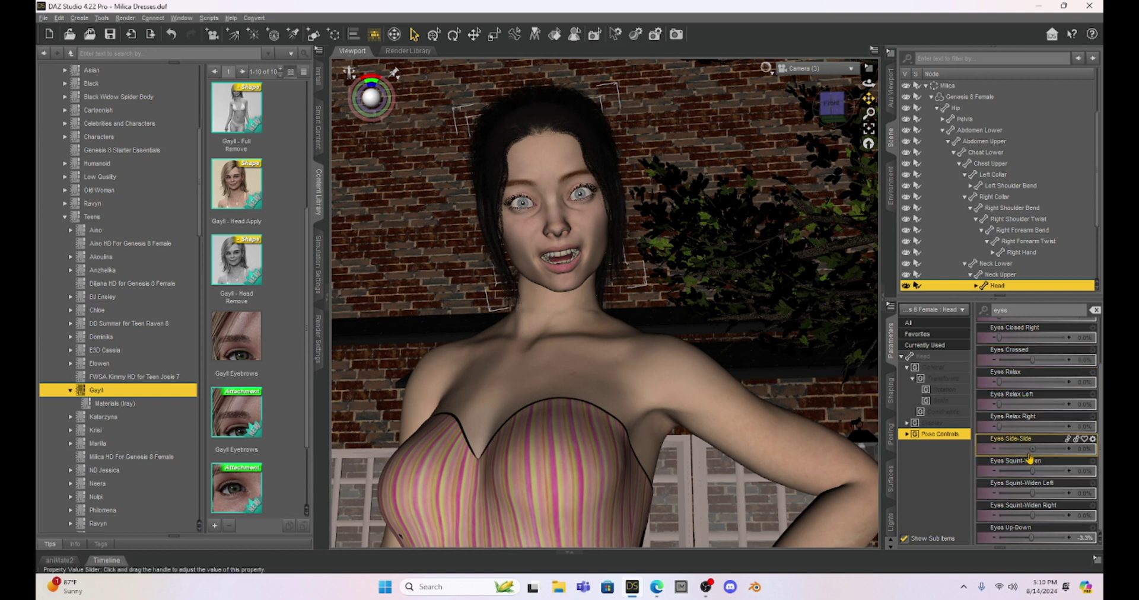
mouse_move(1033, 453)
left_mouse_down()
mouse_move(1019, 449)
mouse_move(1035, 452)
left_mouse_up()
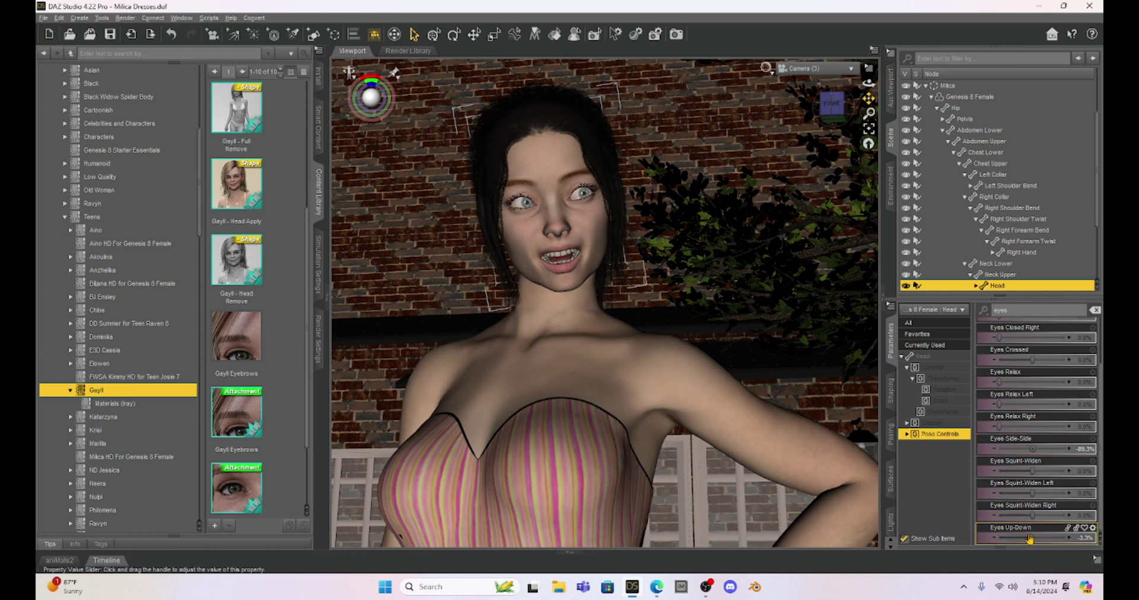
left_click_drag(1030, 537, 1036, 543)
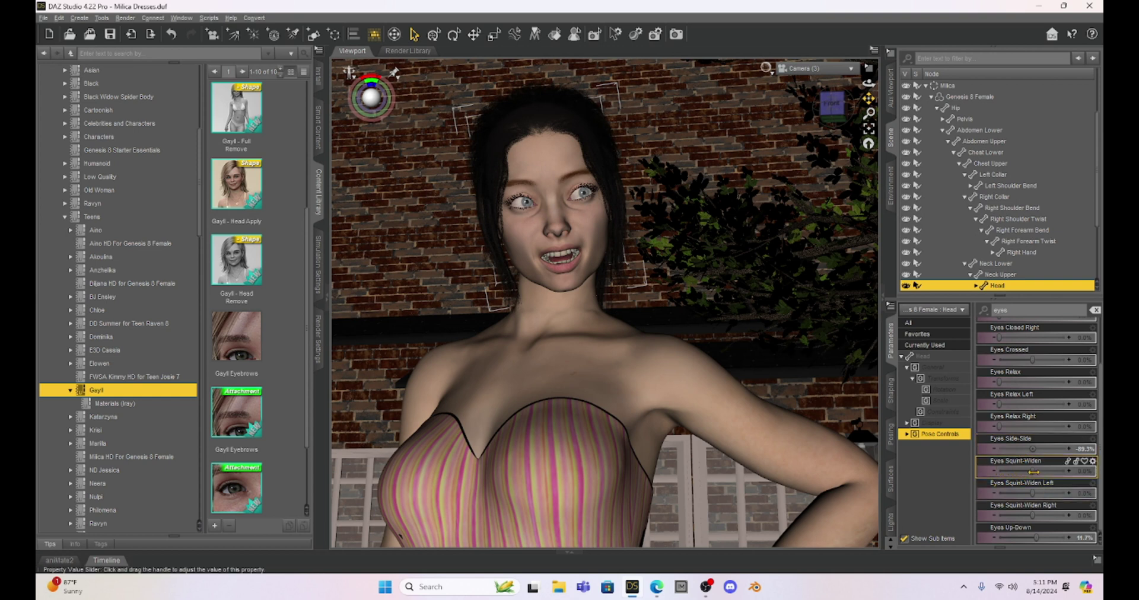
left_click_drag(1030, 472, 1075, 500)
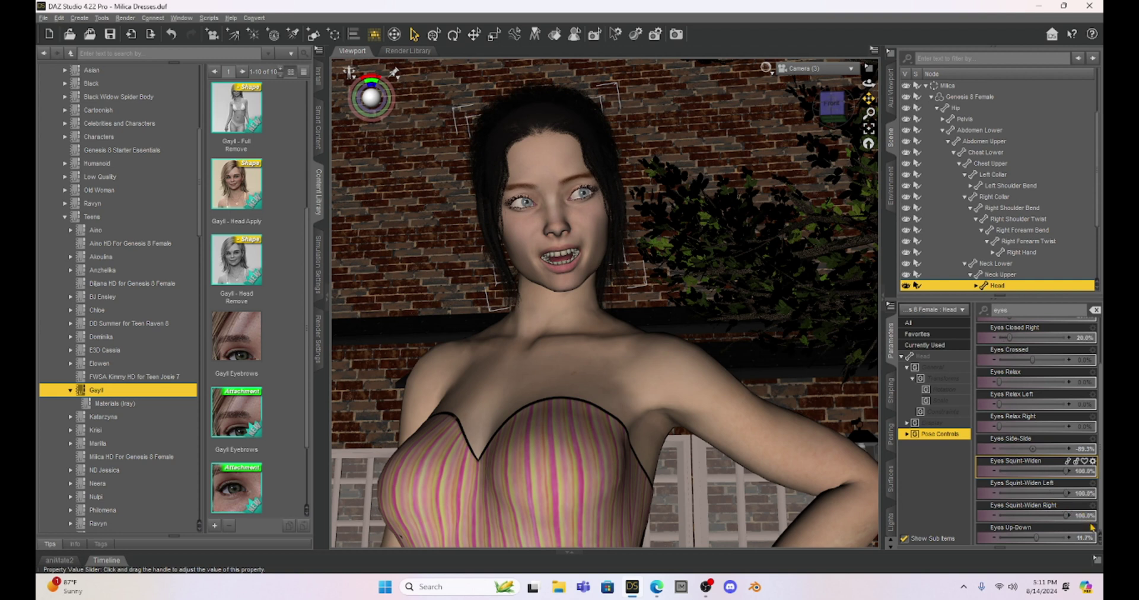
Step: Clear the parameter filter to list everything and select the character's right eye
scroll(1026, 380, "up", 1)
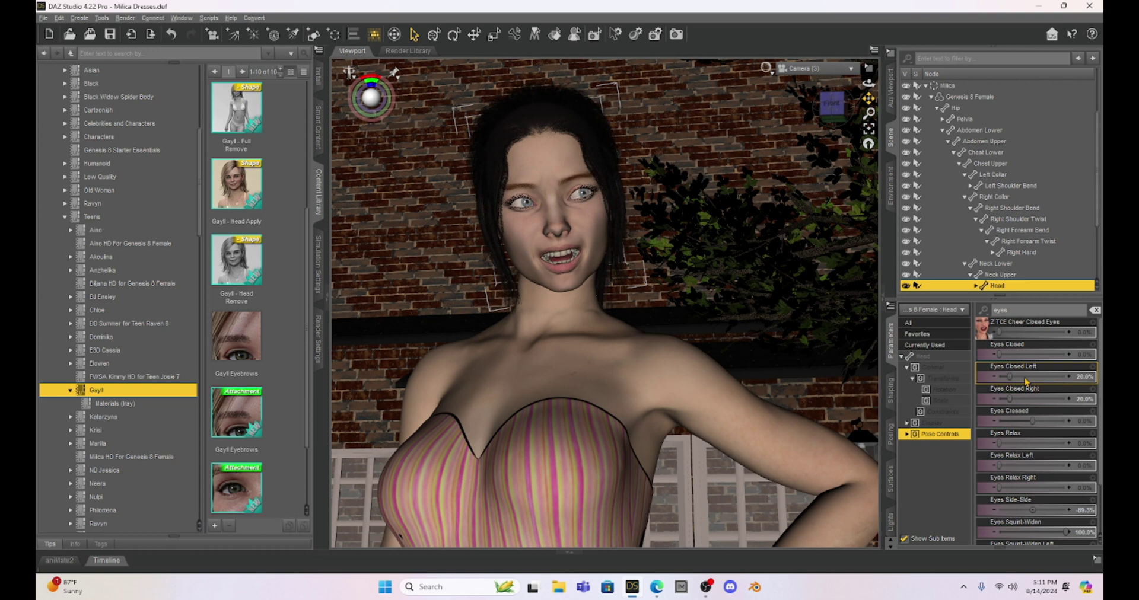
scroll(1047, 427, "down", 3)
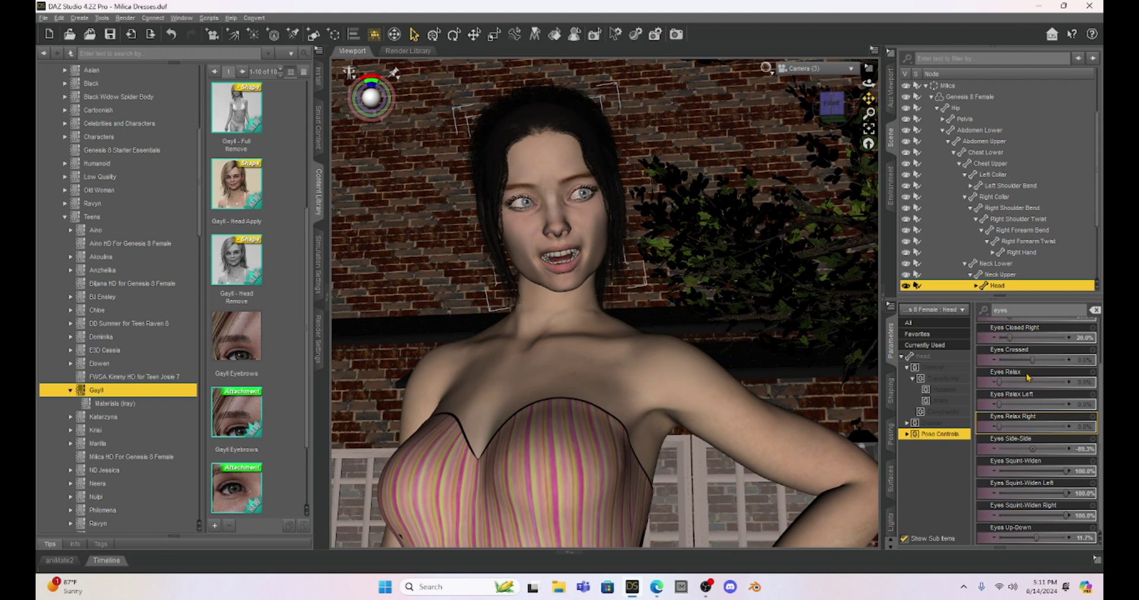
scroll(1038, 356, "up", 1)
double_click(1012, 309)
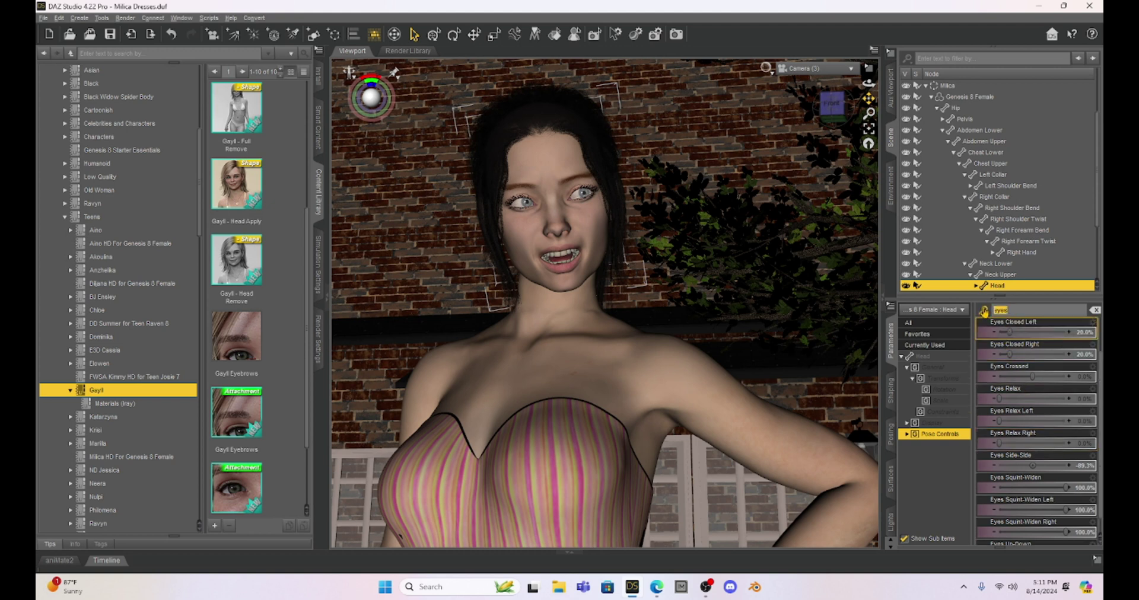
key("BackSpace")
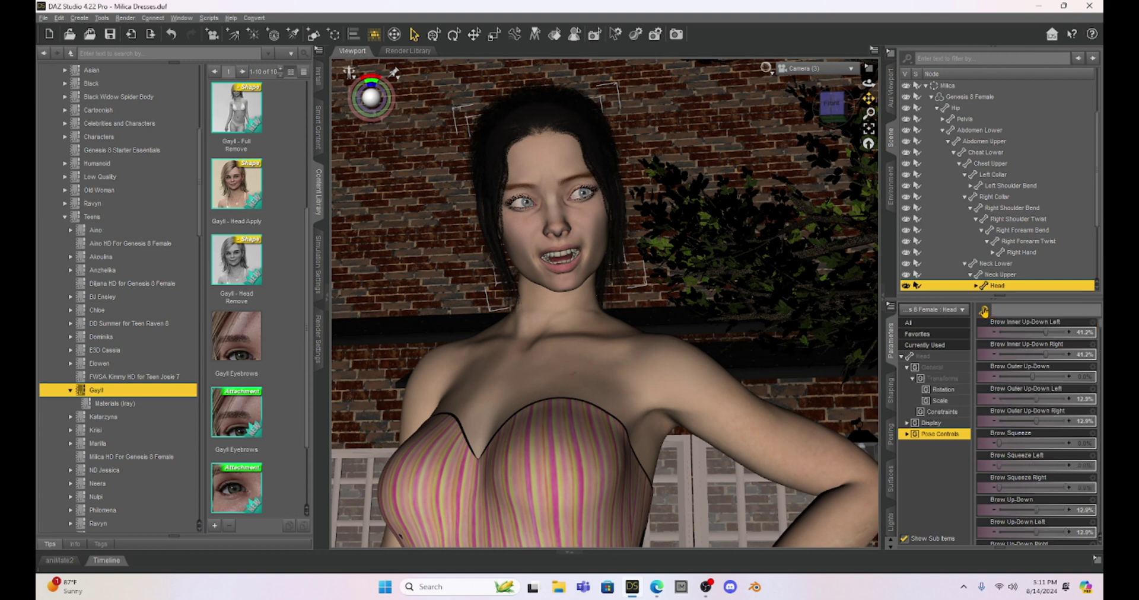
left_click(1000, 356)
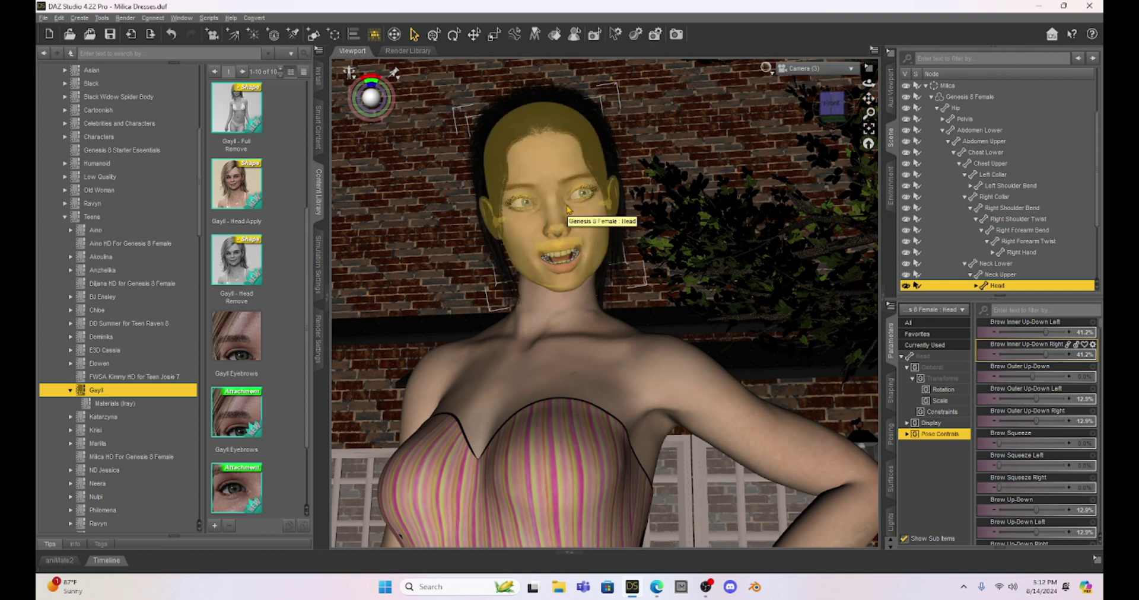
left_click(526, 204)
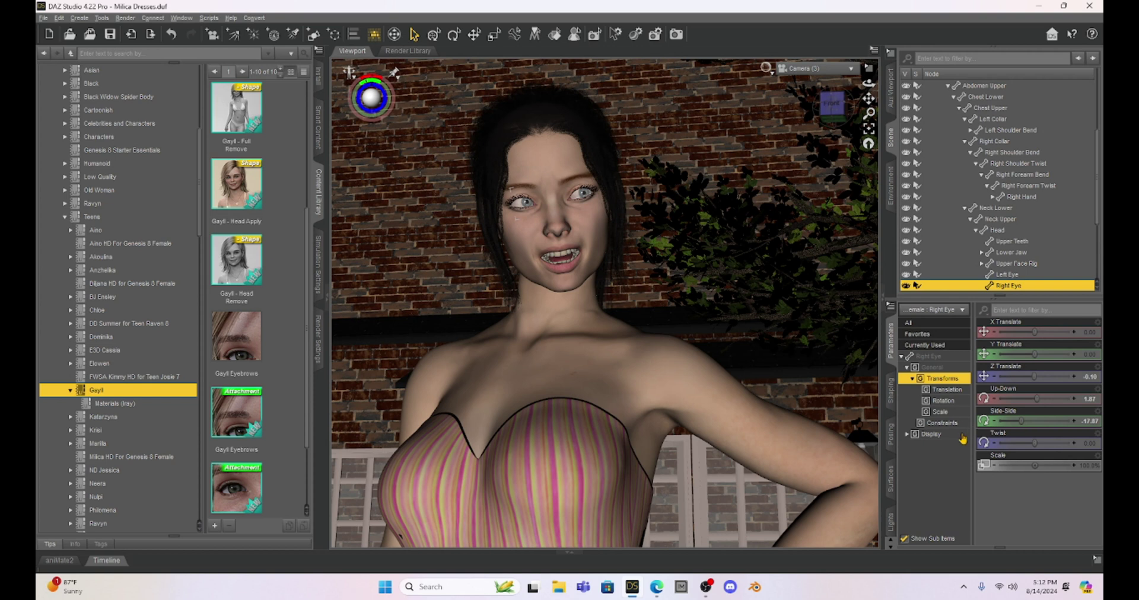
Step: Keep the Right Eye's Point At target as None and switch the viewport to Camera (2)
left_click(928, 356)
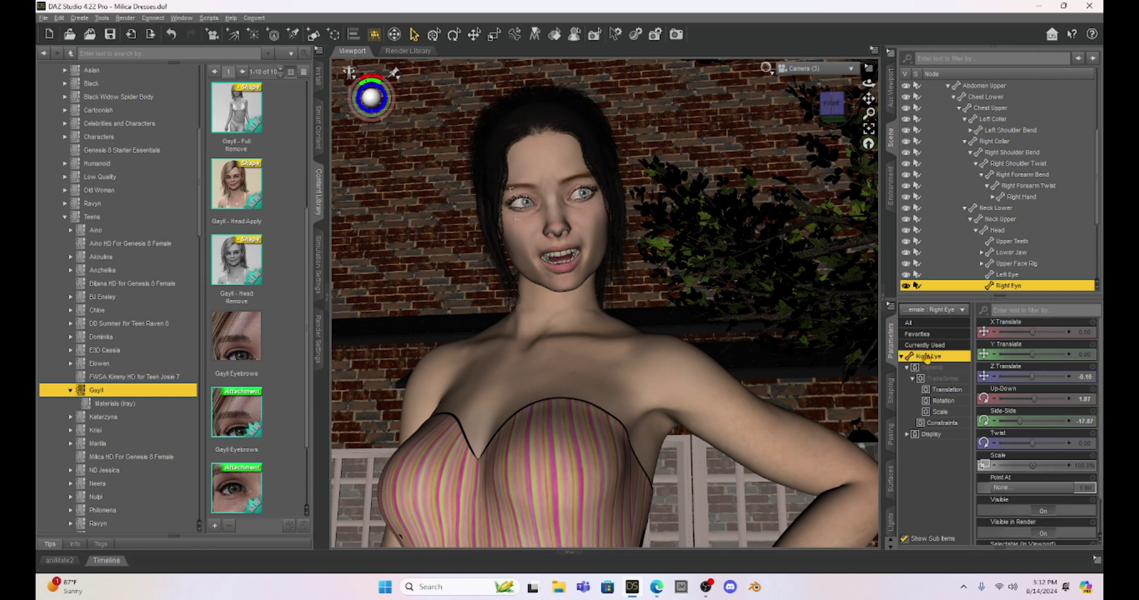
left_click(1026, 492)
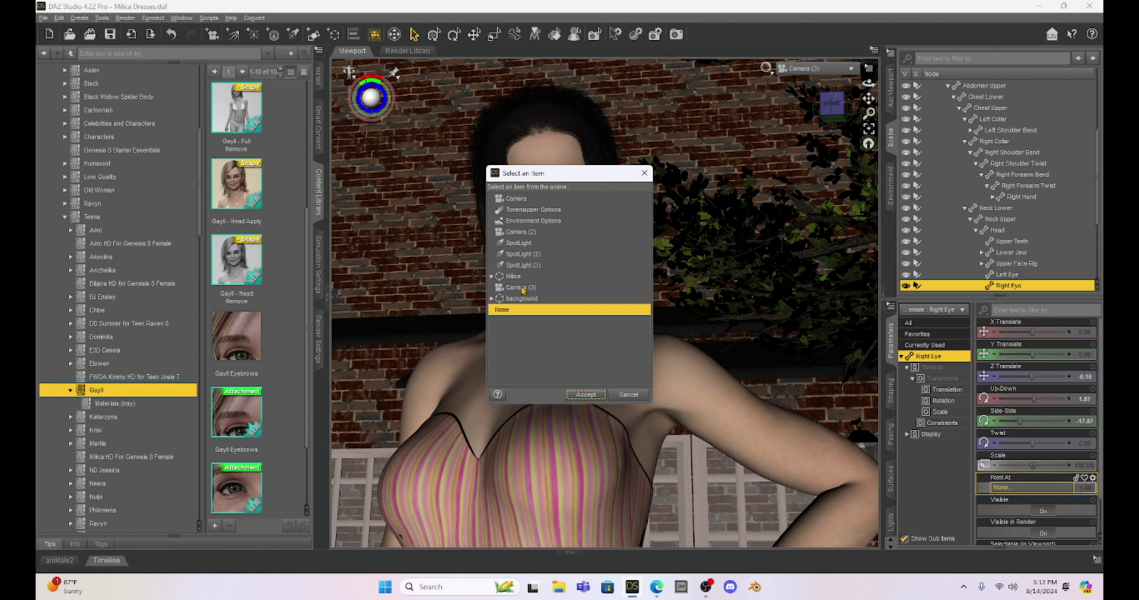
left_click(585, 394)
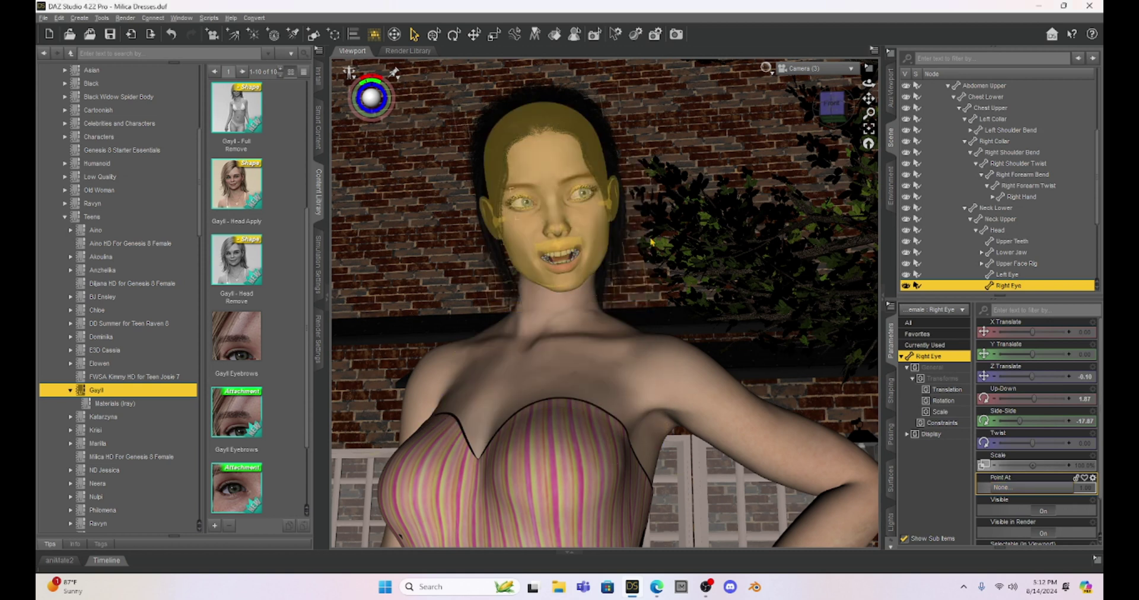
left_click(846, 70)
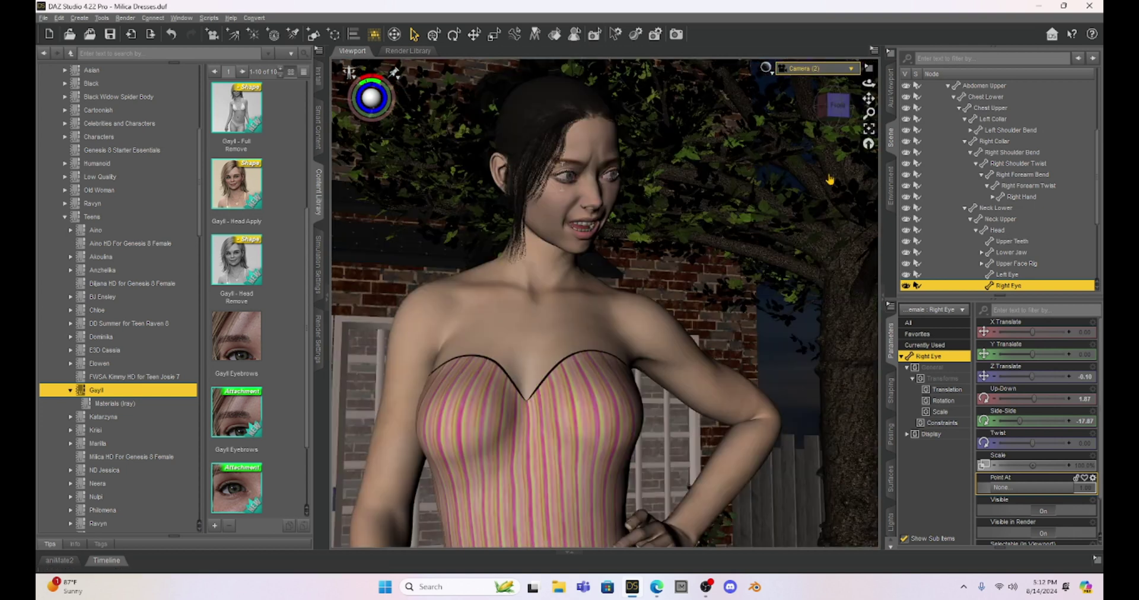
Step: Rotate Camera (2) to the Front view and pan to frame the figure's head and torso
left_click(838, 106)
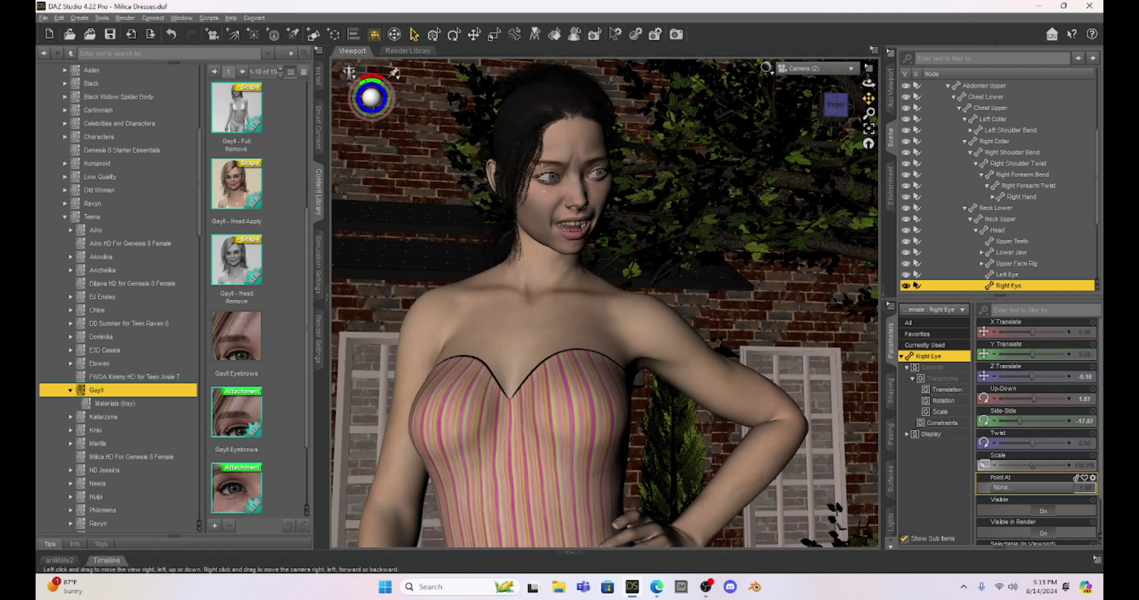
left_click_drag(868, 98, 863, 105)
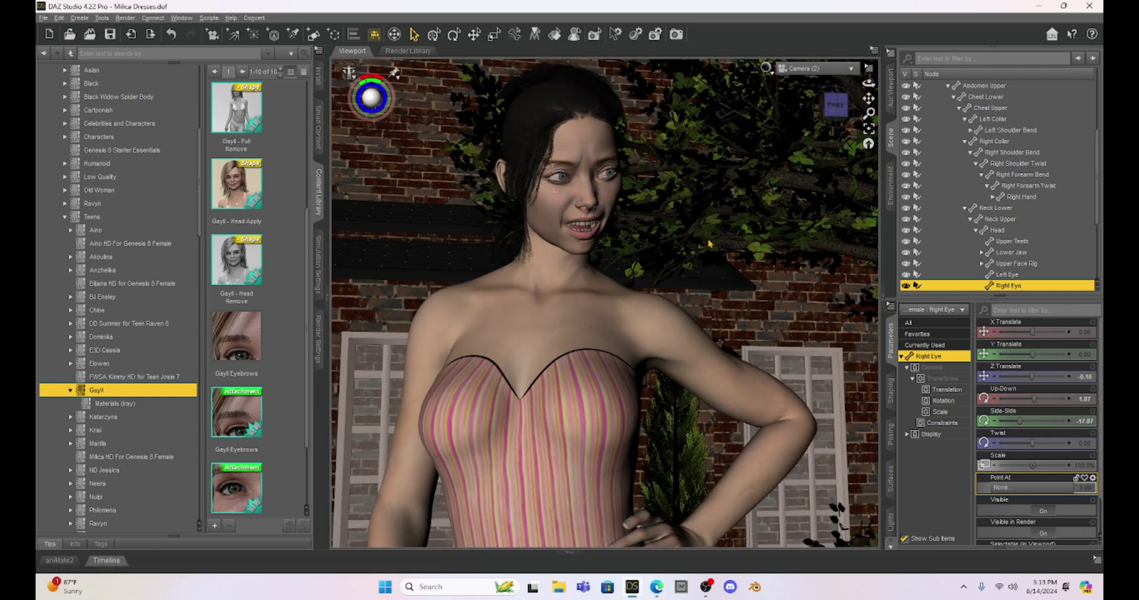
left_click_drag(708, 243, 676, 244)
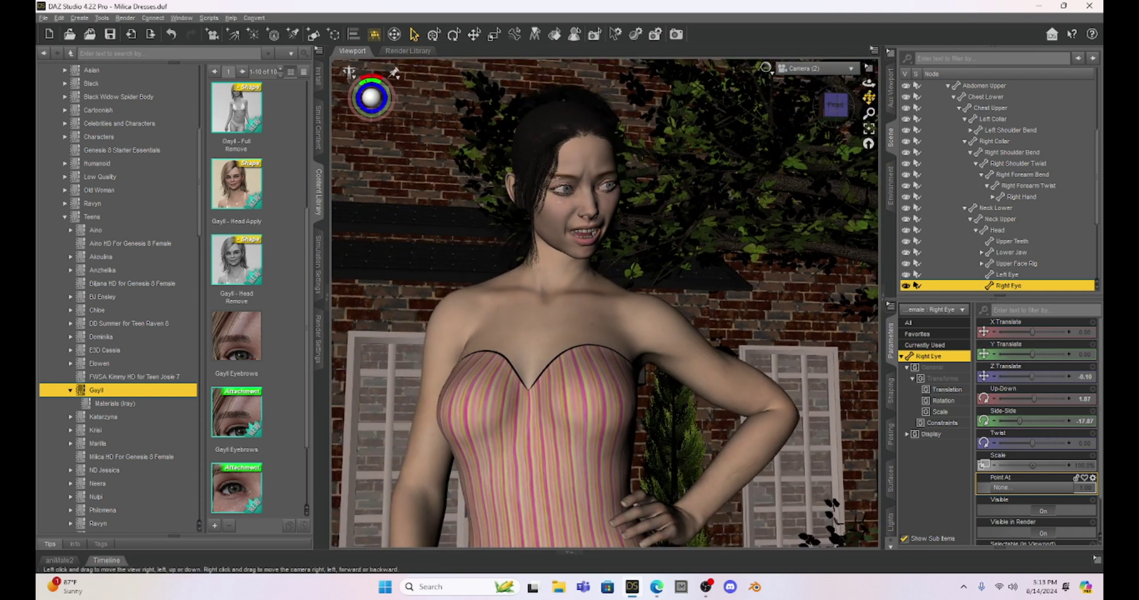
left_click_drag(868, 98, 869, 98)
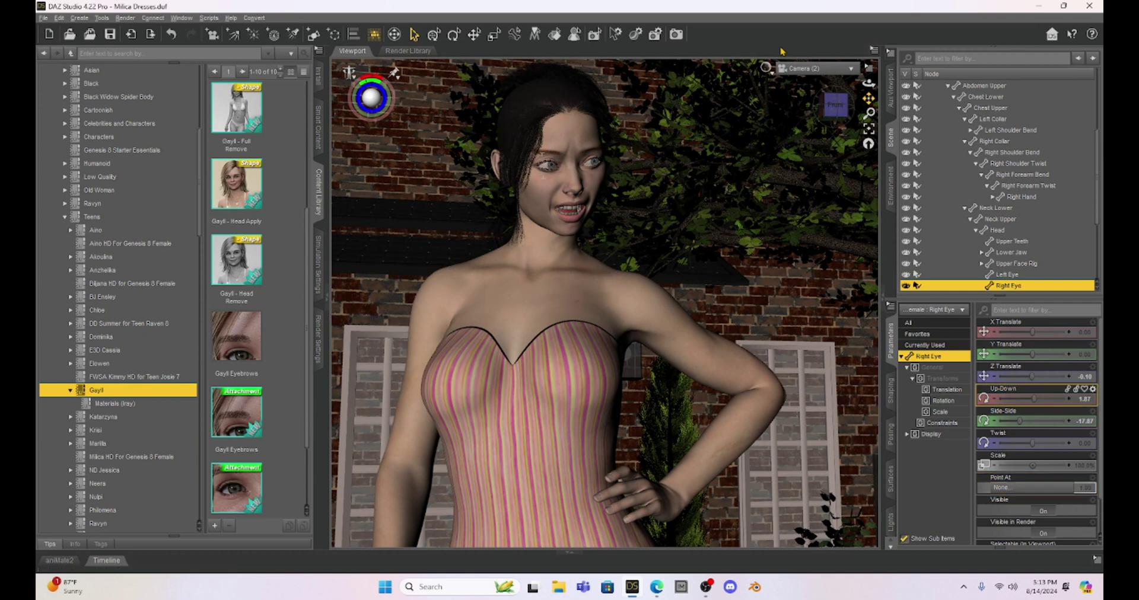
Step: Switch to the wide Camera view and preview the patio scene in NVIDIA Iray
left_click(802, 70)
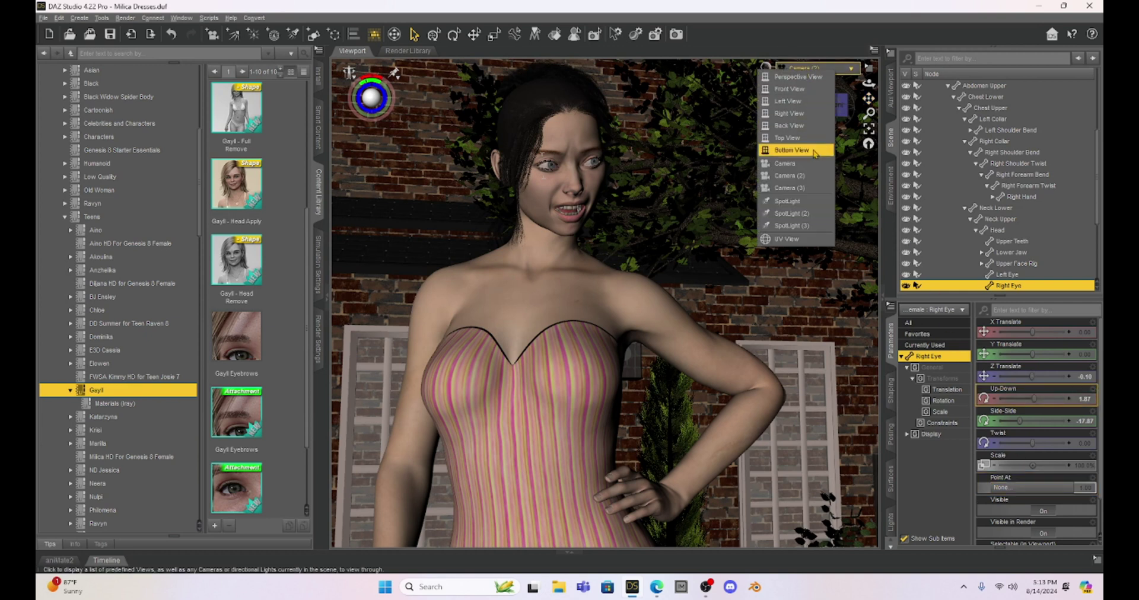
left_click(806, 169)
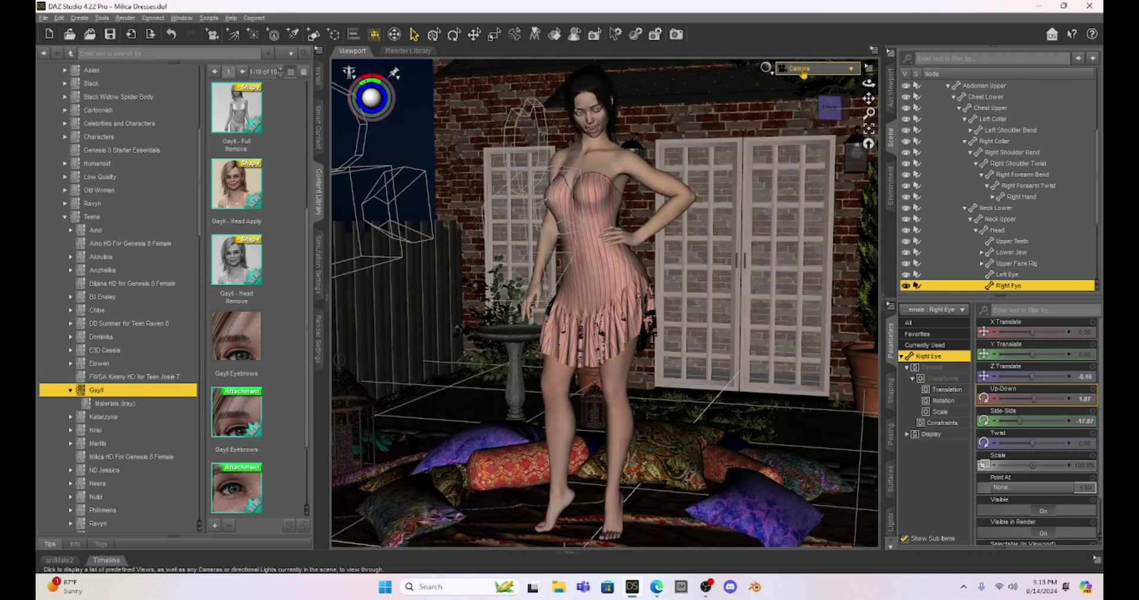
left_click(770, 74)
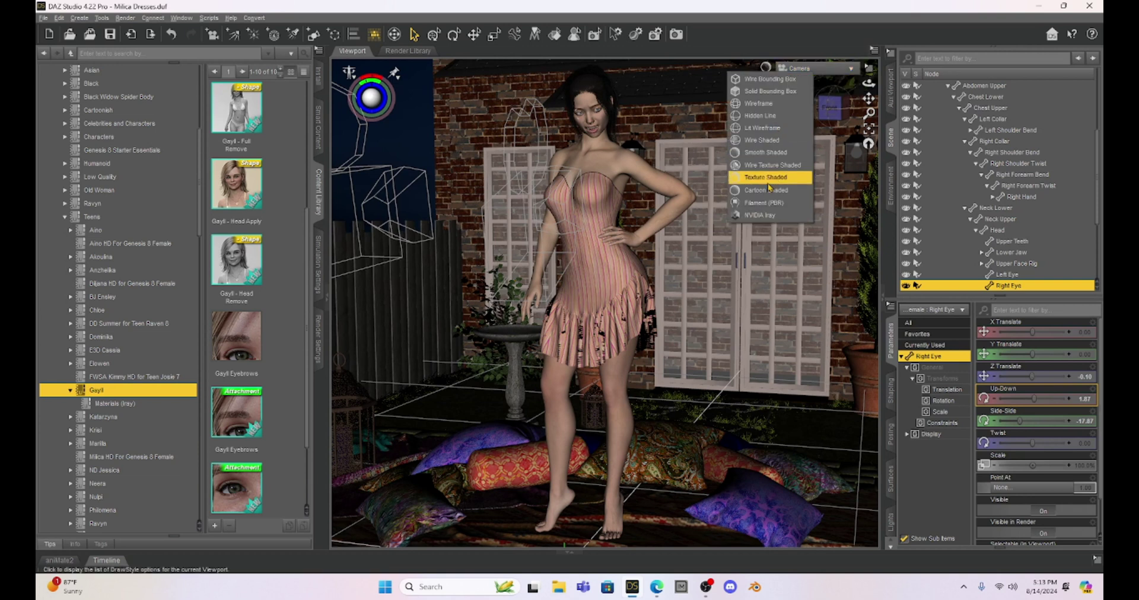
left_click(767, 217)
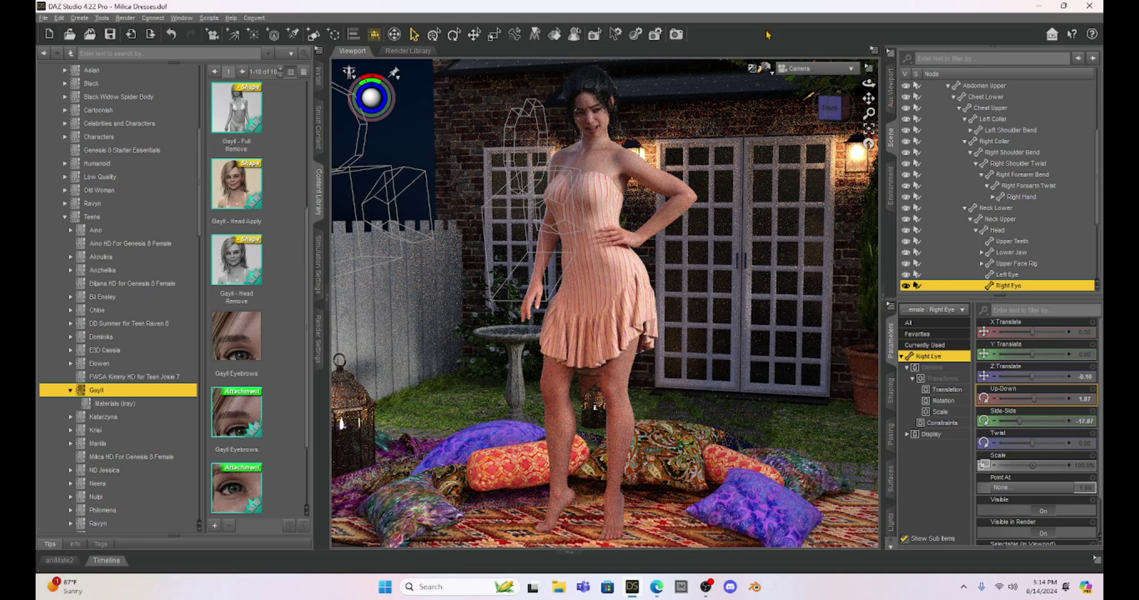
Step: Return to Texture Shaded preview and look through Camera (3) at the face close-up
left_click(766, 68)
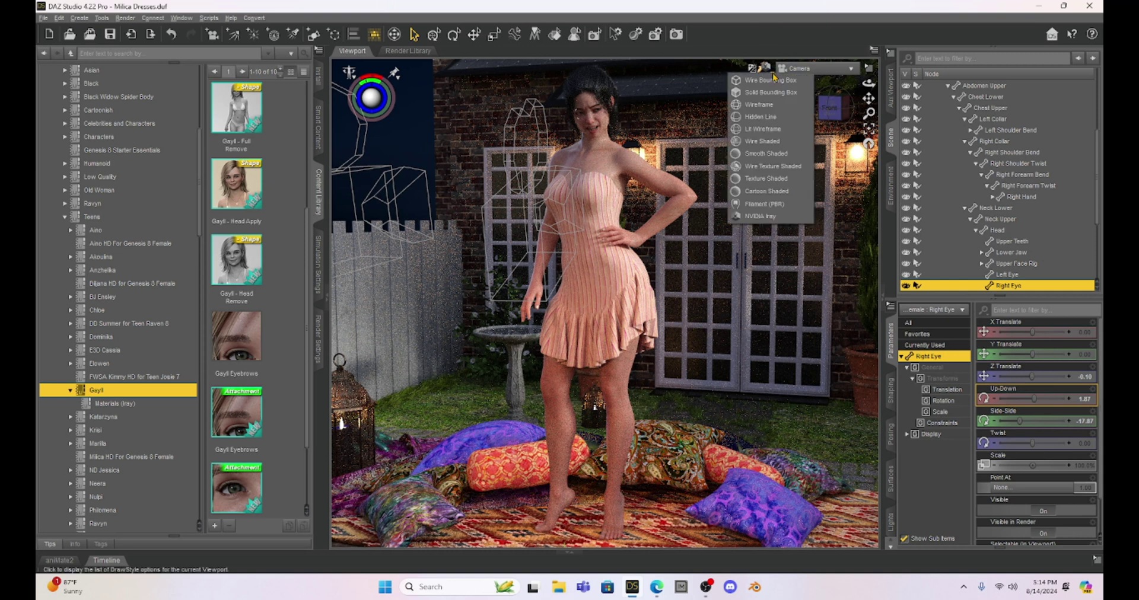
left_click(770, 180)
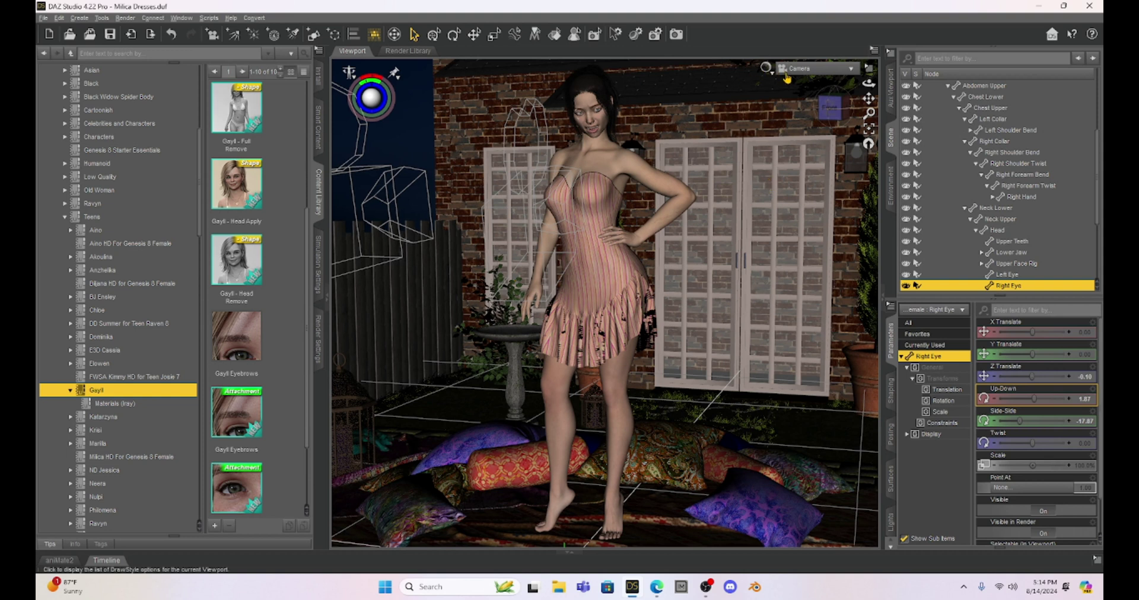
left_click(817, 68)
left_click(805, 191)
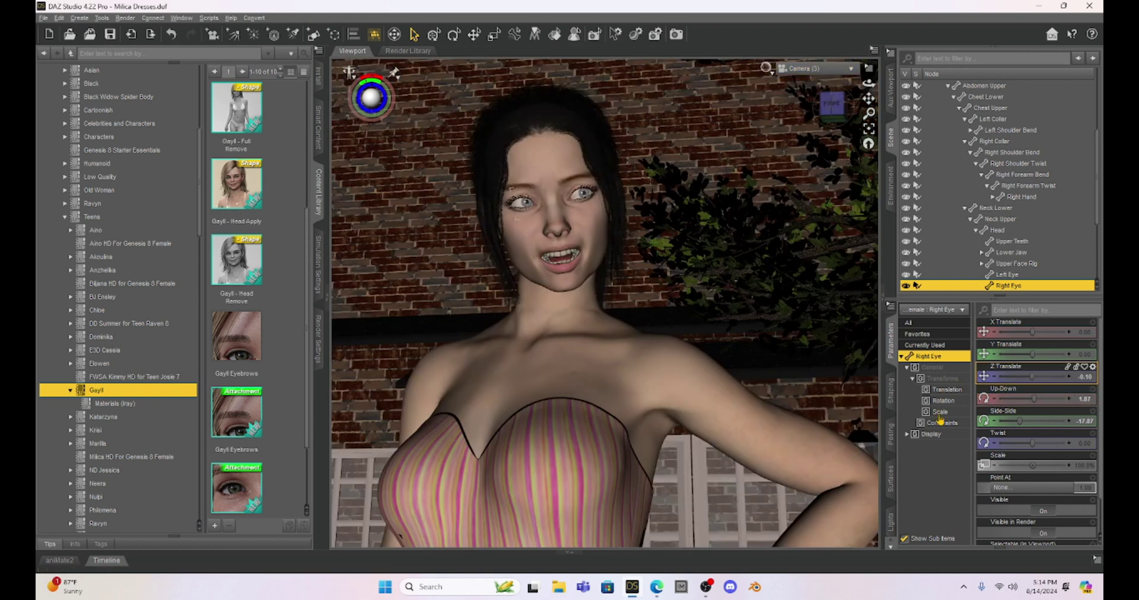
Step: Widen the character's grin with the Gayll Smile 03 slider on the Head
left_click(582, 223)
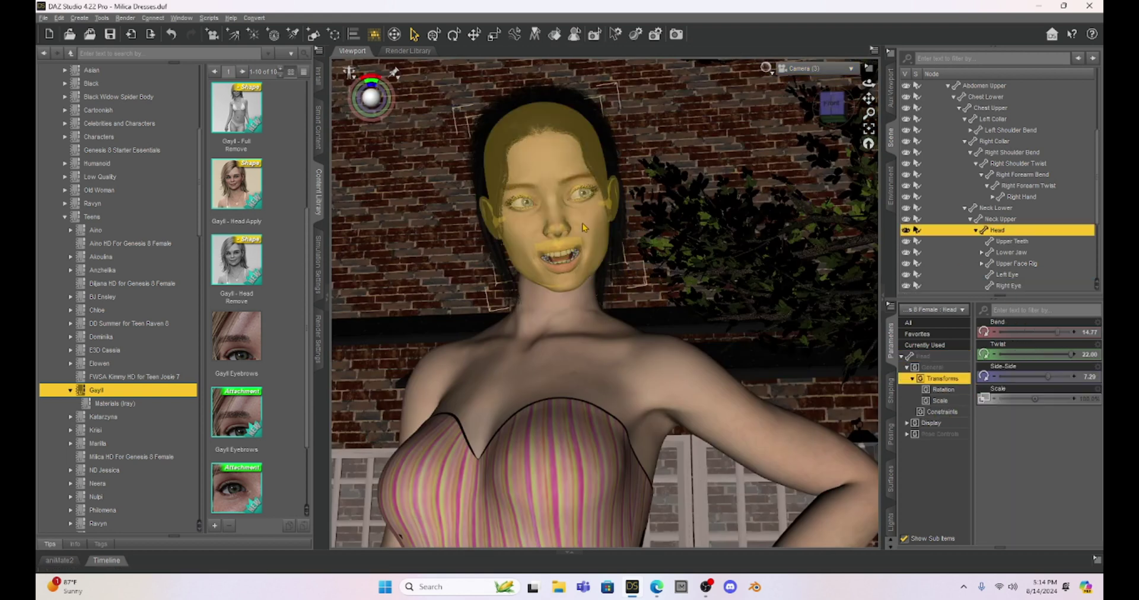
left_click(947, 436)
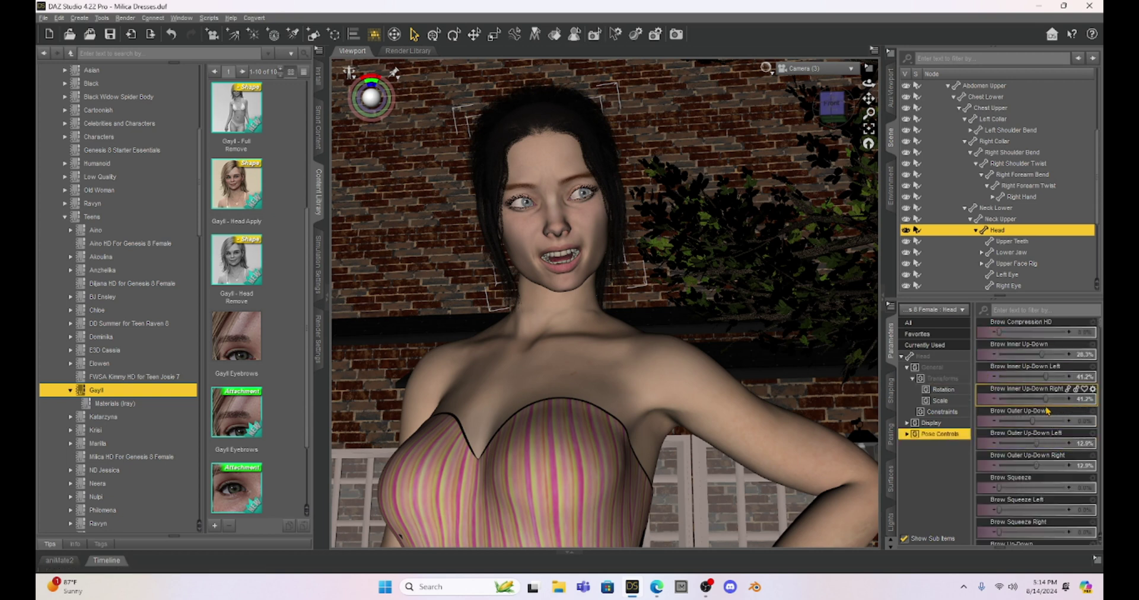
scroll(1046, 411, "down", 2)
scroll(1046, 411, "down", 5)
left_click_drag(1011, 514, 1022, 513)
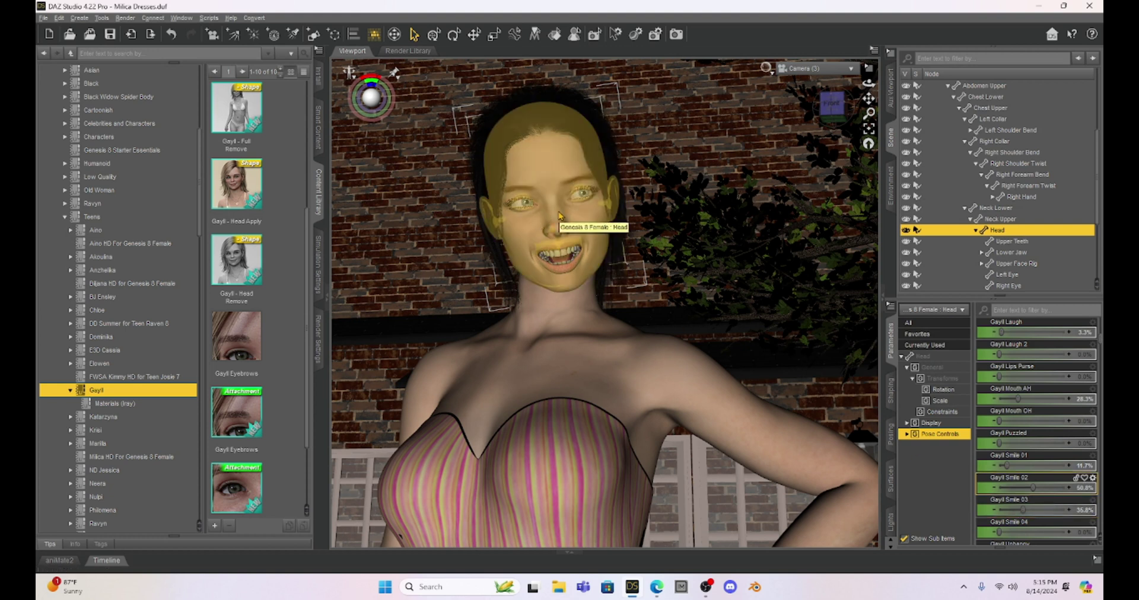
Step: Rotate the head to tilt it and turn it toward the viewer, keeping it unreset
left_click(559, 216)
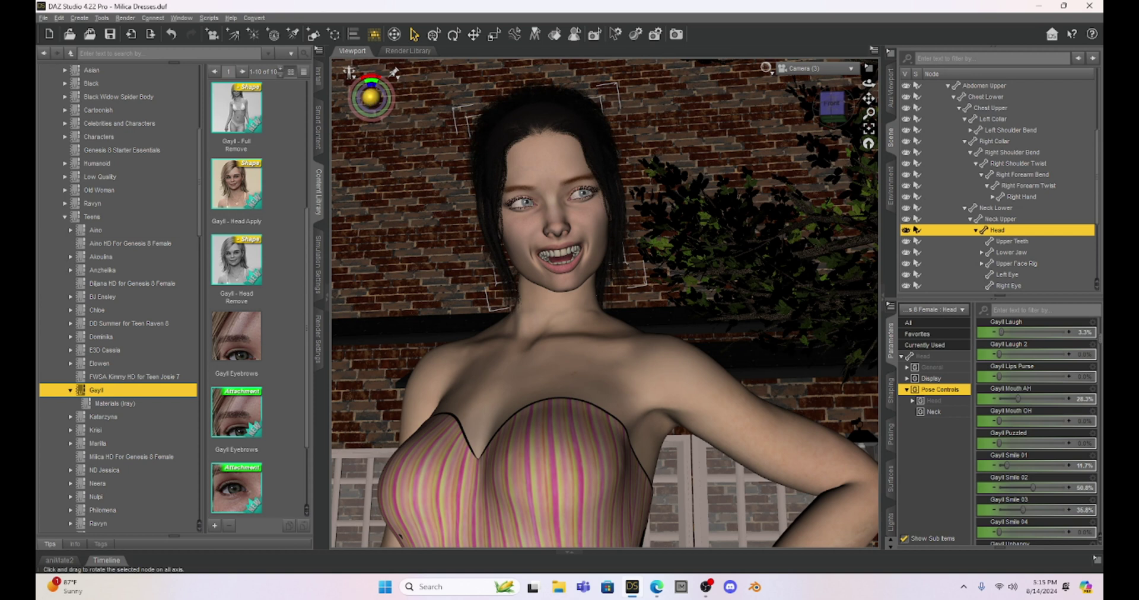
left_click_drag(370, 100, 372, 97)
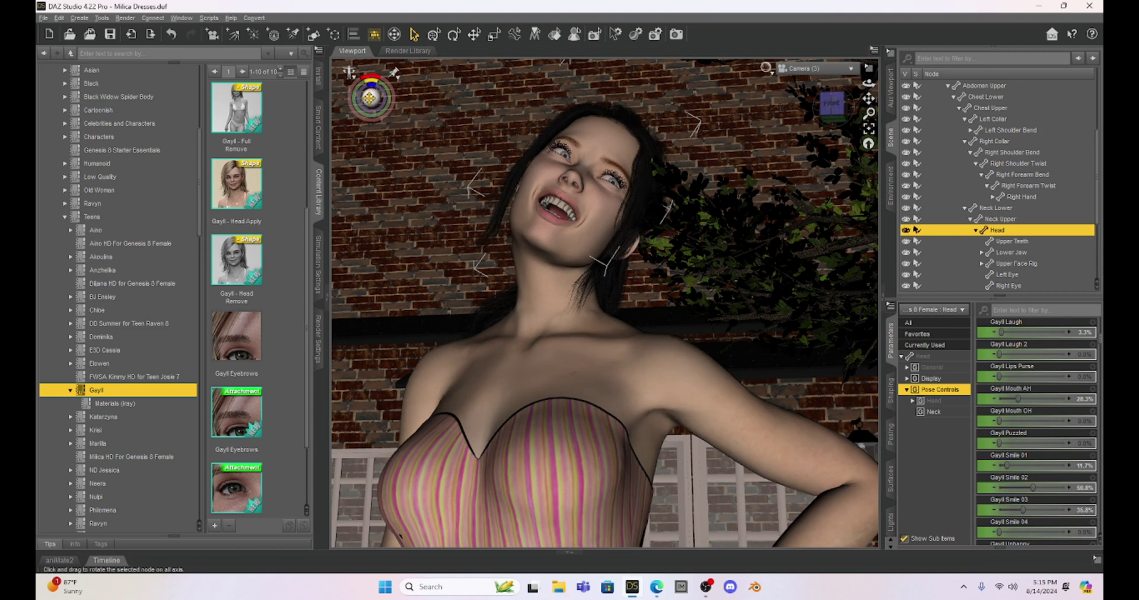
left_click_drag(371, 96, 372, 96)
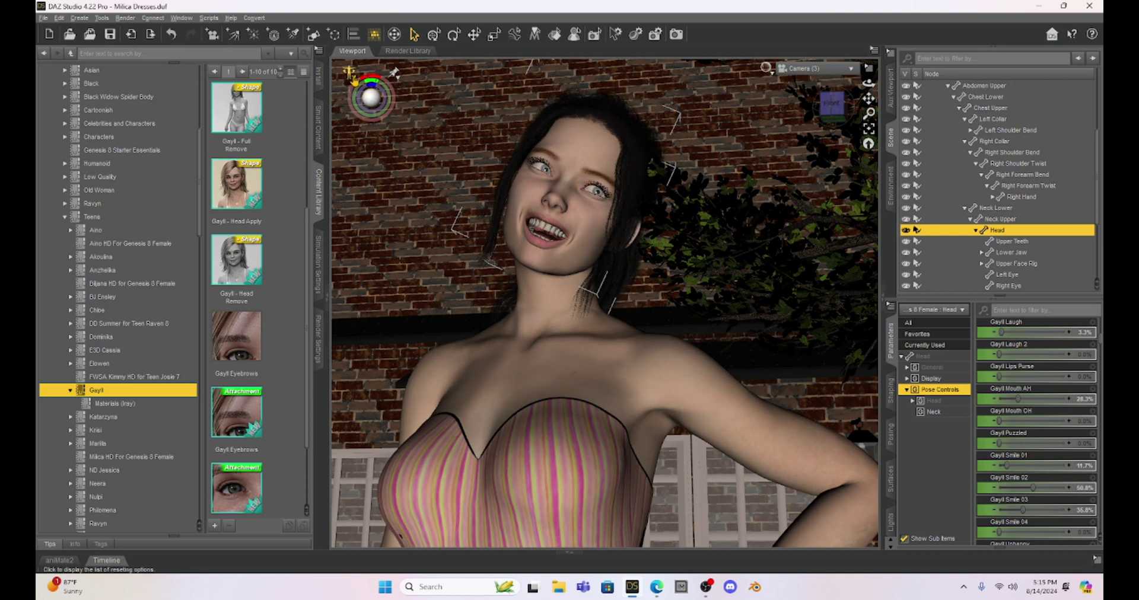
left_click(353, 76)
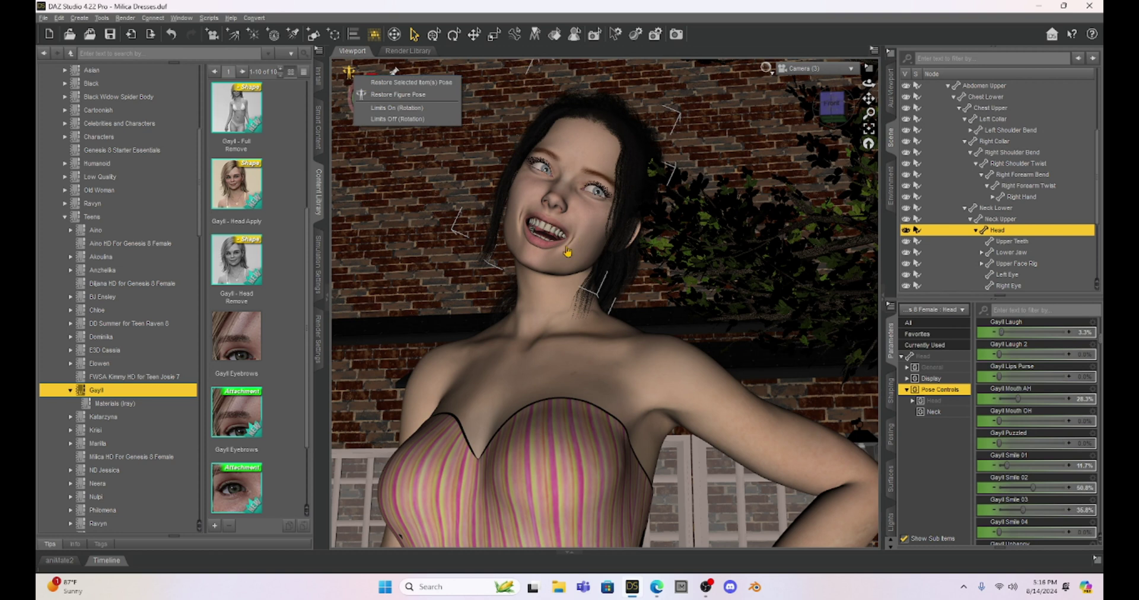
left_click(578, 375)
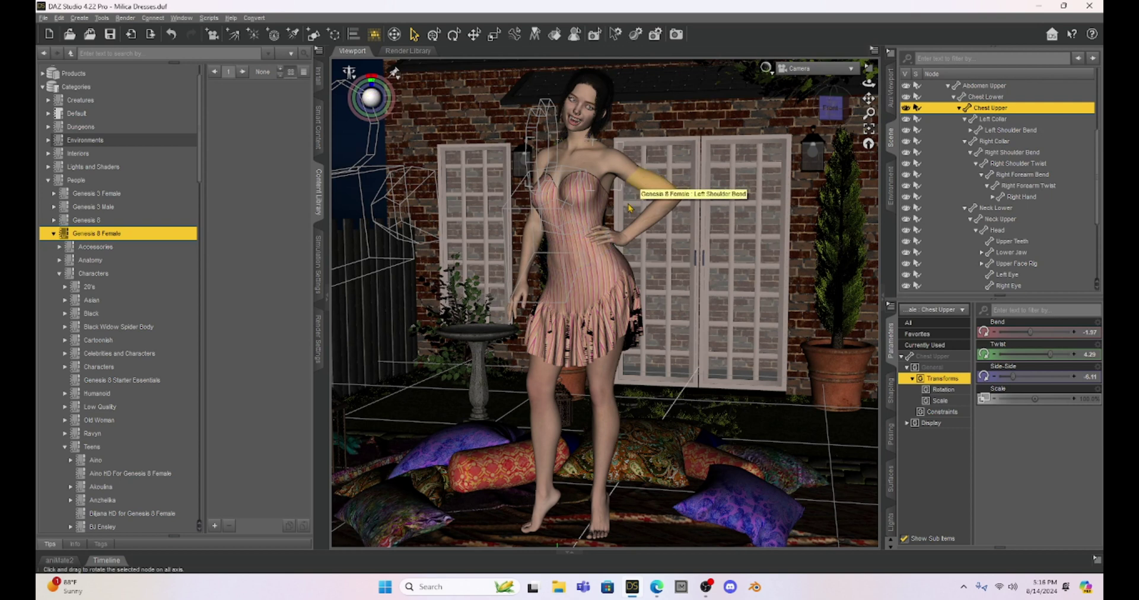
left_click(596, 260)
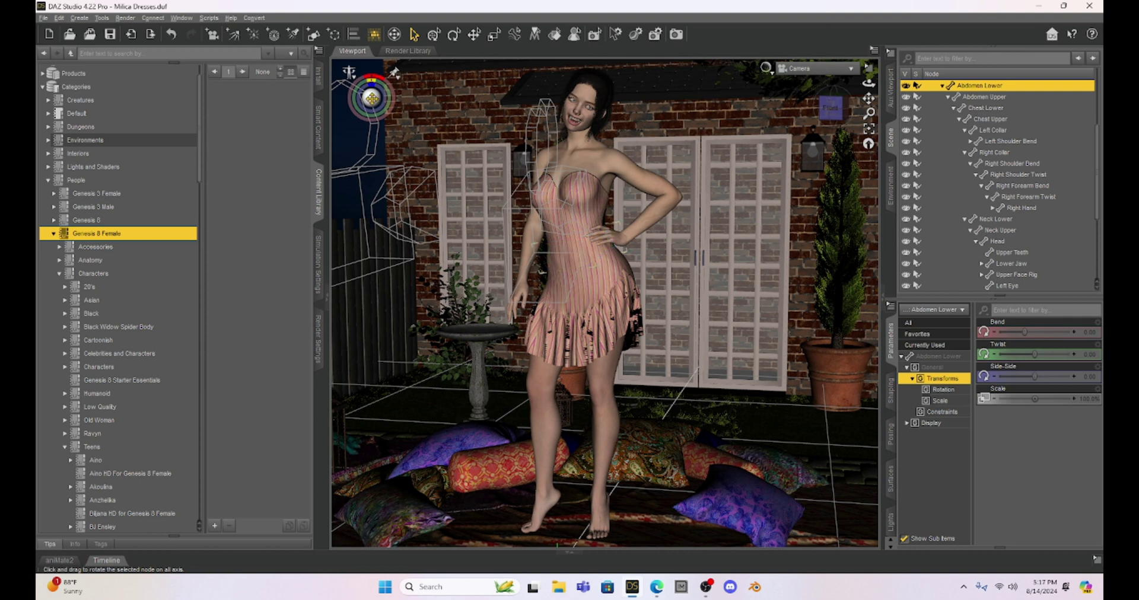
mouse_move(372, 97)
left_mouse_down()
mouse_move(412, 114)
mouse_move(405, 131)
mouse_move(371, 98)
left_mouse_up()
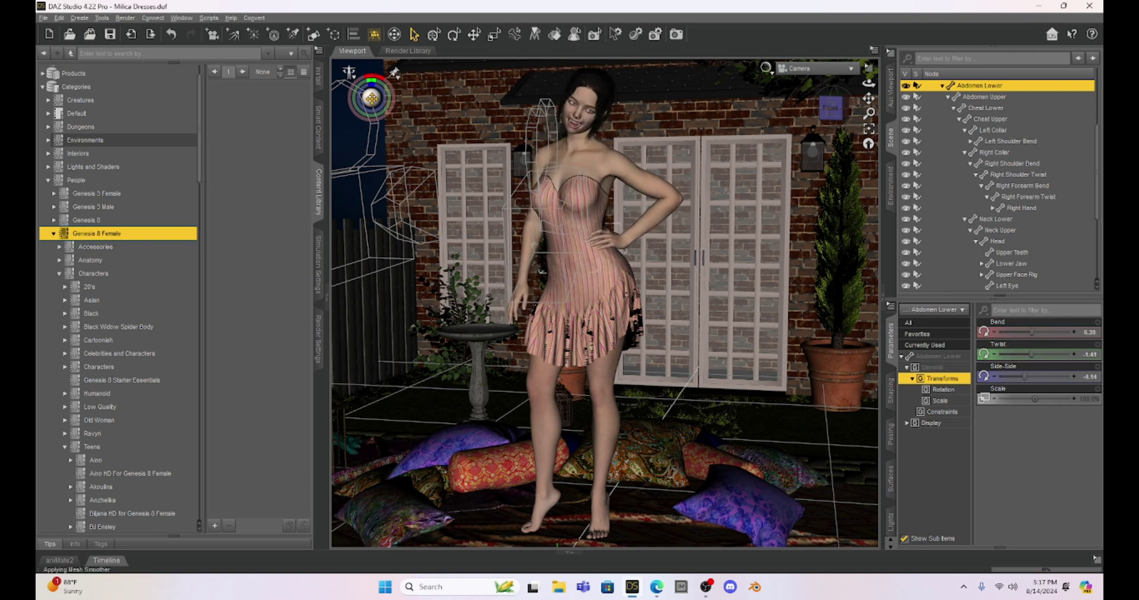
left_click(172, 35)
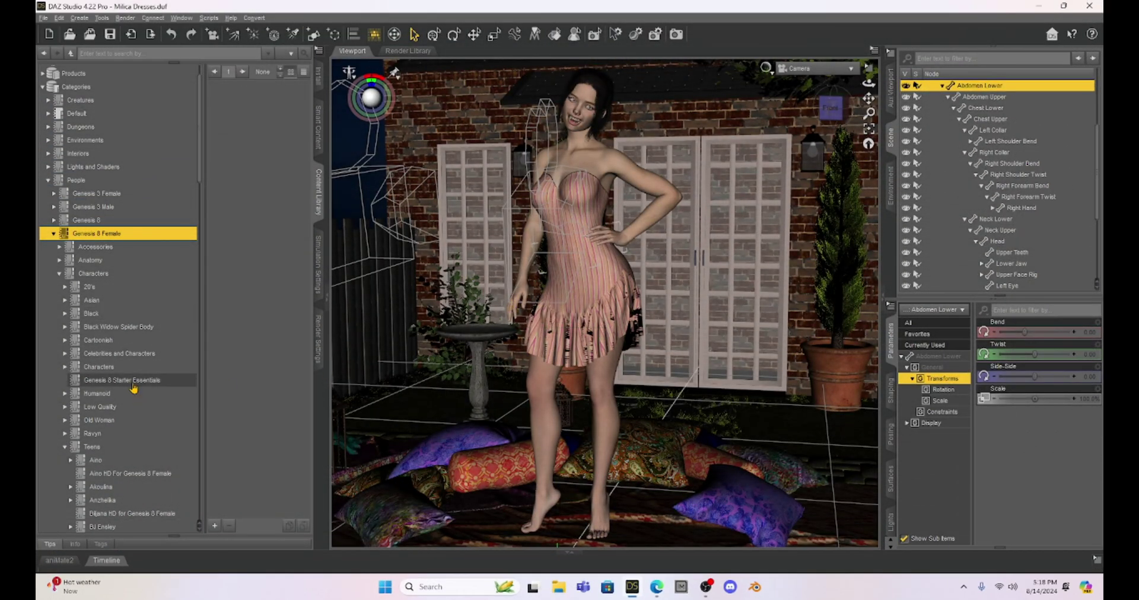
Step: Navigate the Content Library to Poses > 11.Hands > Z Elegant Hand Poses for Genesis 3
scroll(133, 388, "down", 4)
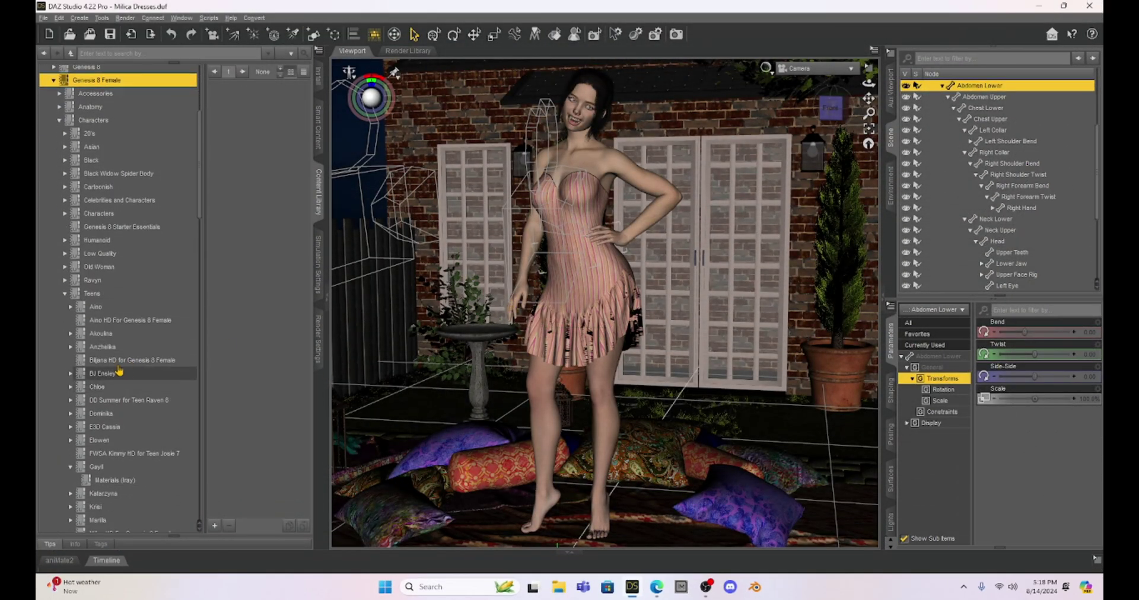
left_click(65, 295)
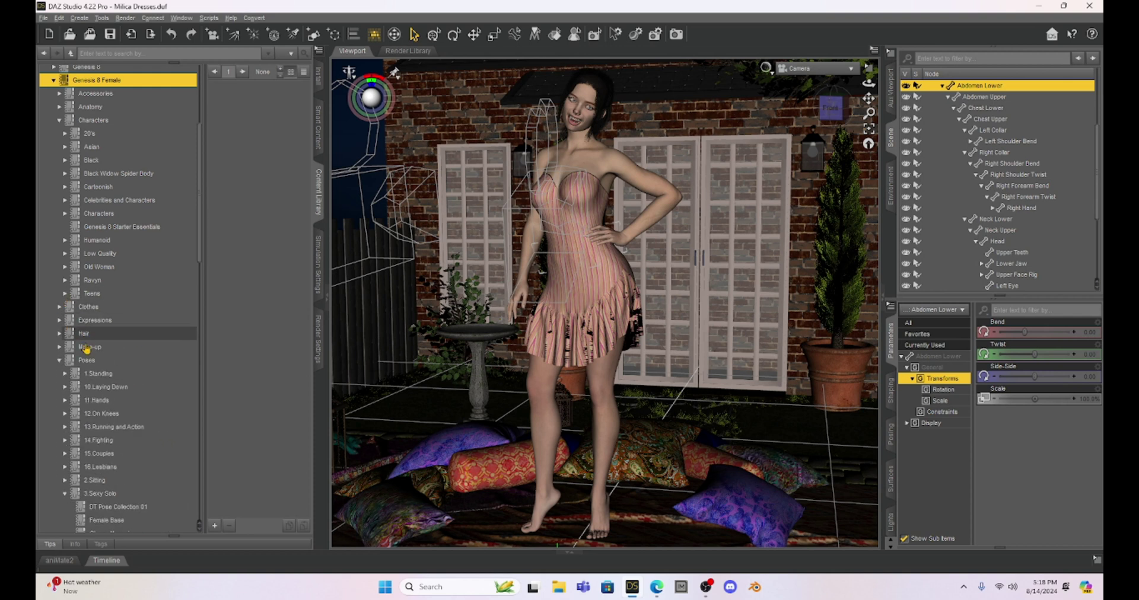
left_click(65, 400)
left_click(116, 445)
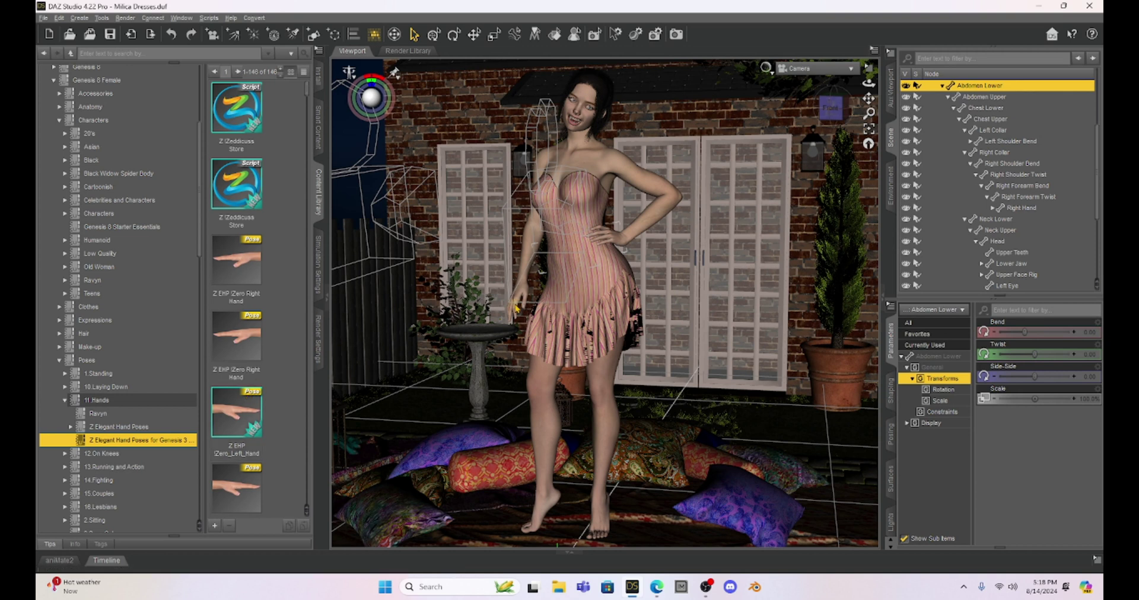
Step: Select the Genesis 8 Female figure and apply the Z EHP RH 13 right-hand pose
left_click(515, 308)
left_click(514, 308)
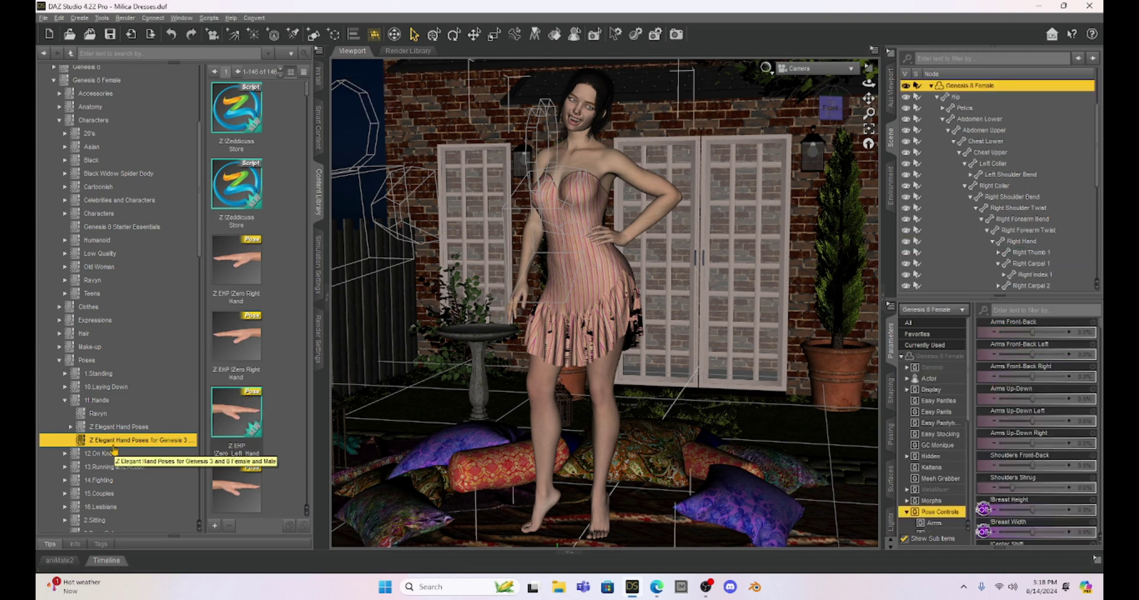
scroll(249, 290, "down", 10)
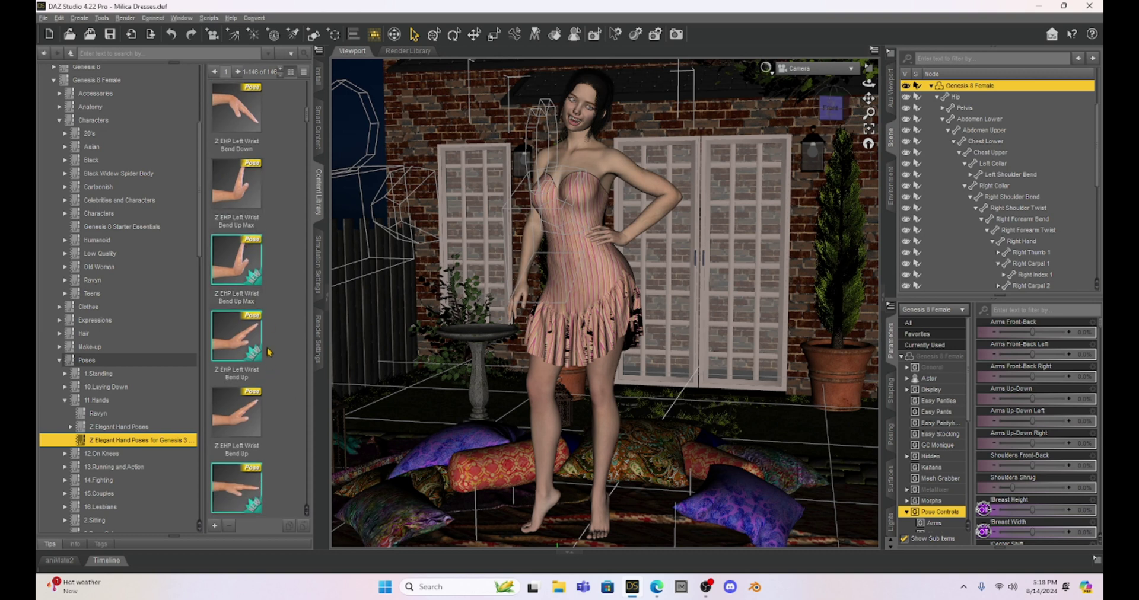
scroll(268, 360, "down", 5)
scroll(268, 360, "down", 8)
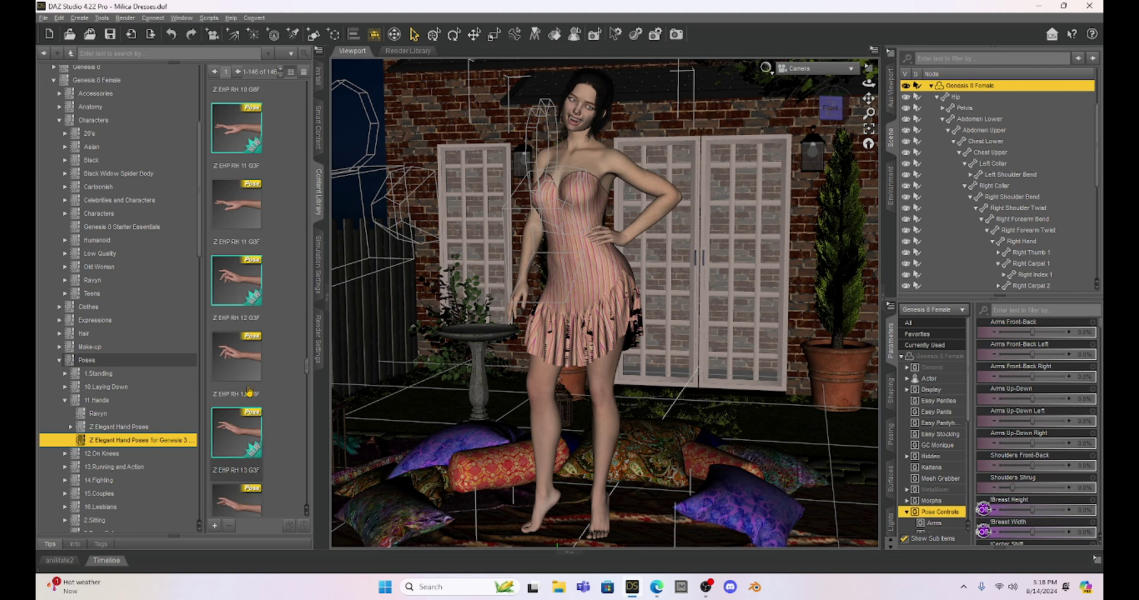
scroll(284, 439, "down", 3)
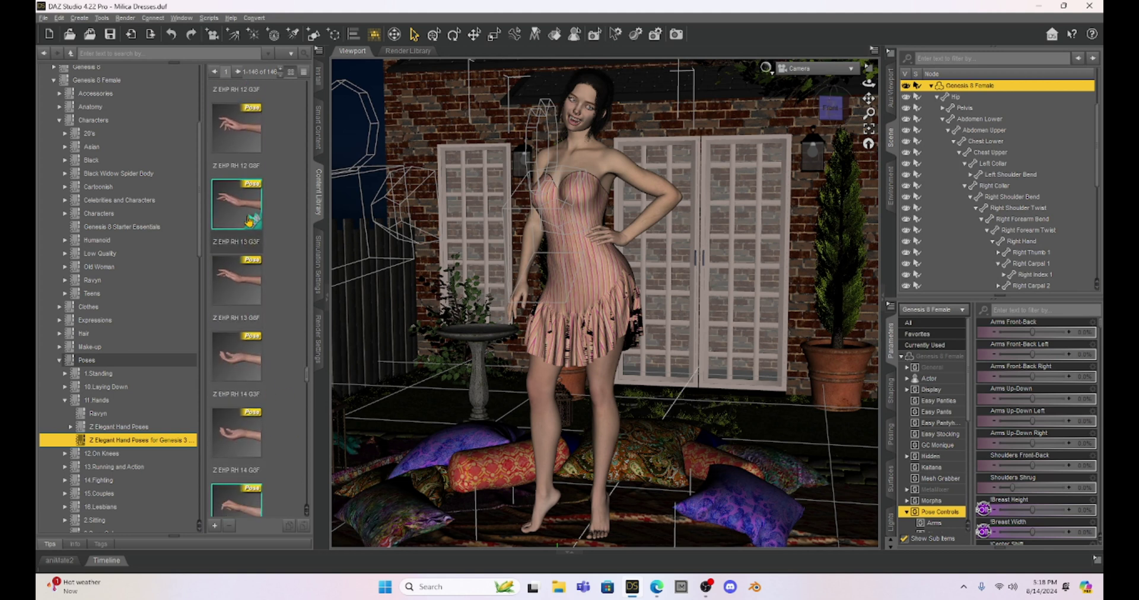
mouse_move(249, 221)
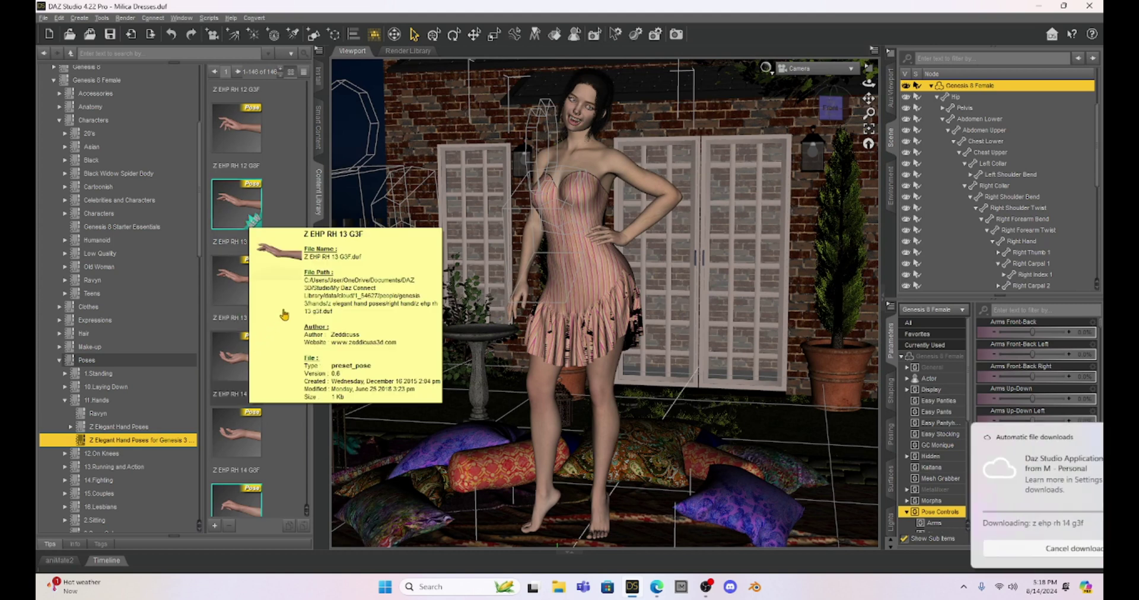
double_click(550, 378)
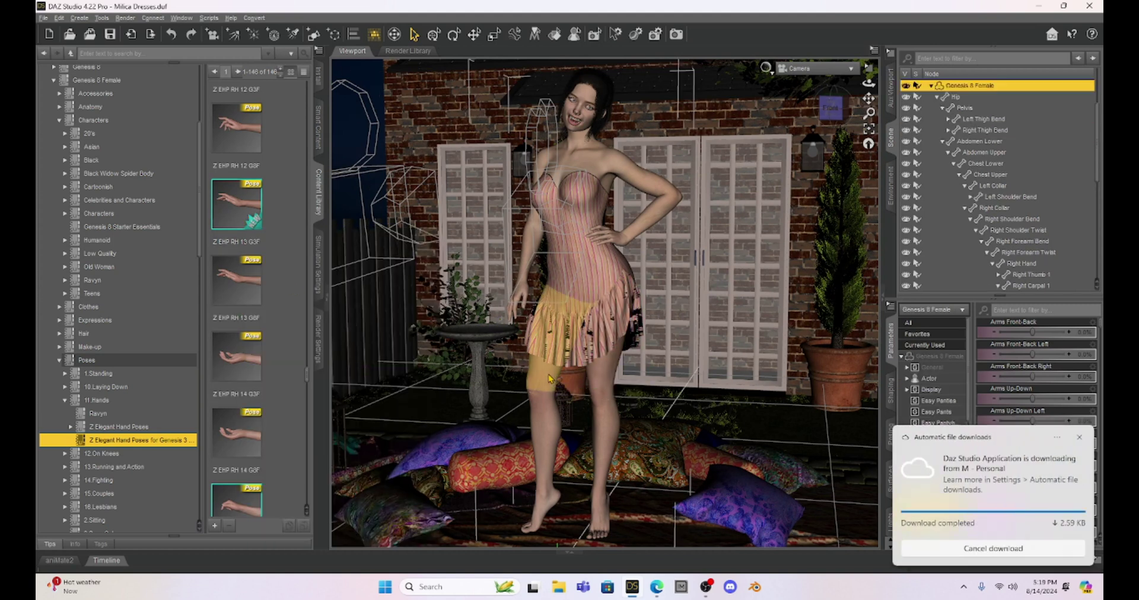
double_click(239, 284)
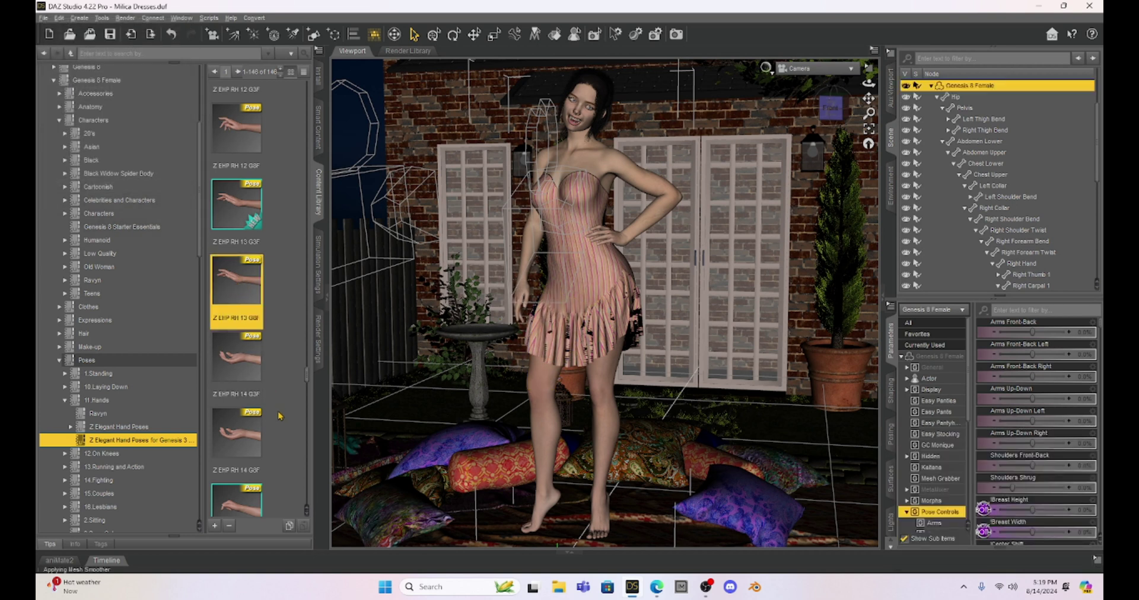
Step: Try the RH 18, RH 20 and RH 21 G8F right-hand poses
scroll(280, 416, "down", 6)
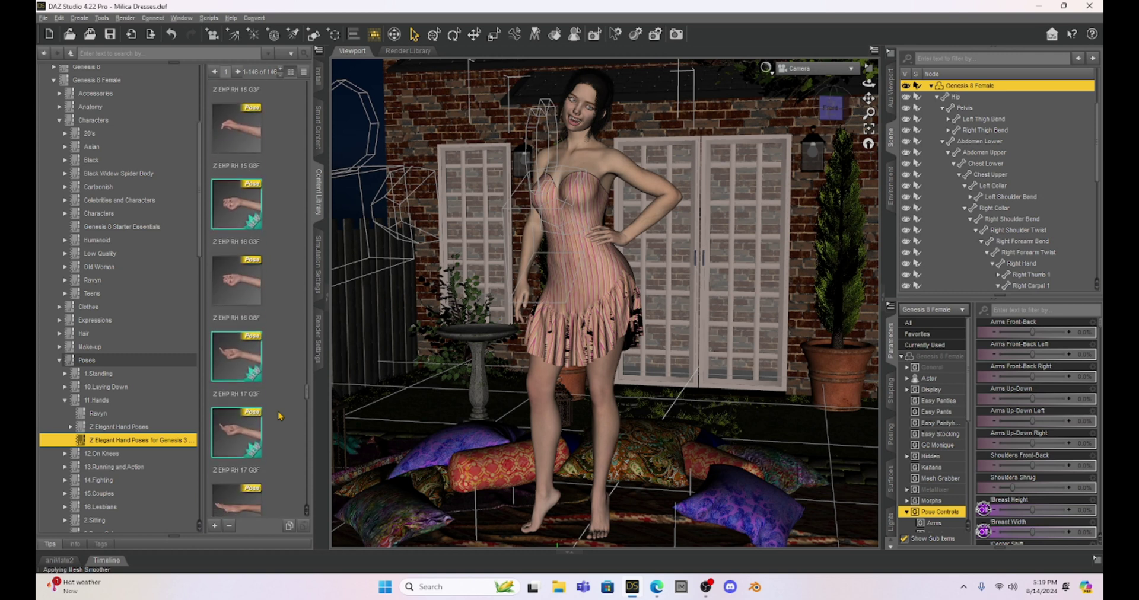
scroll(281, 416, "down", 3)
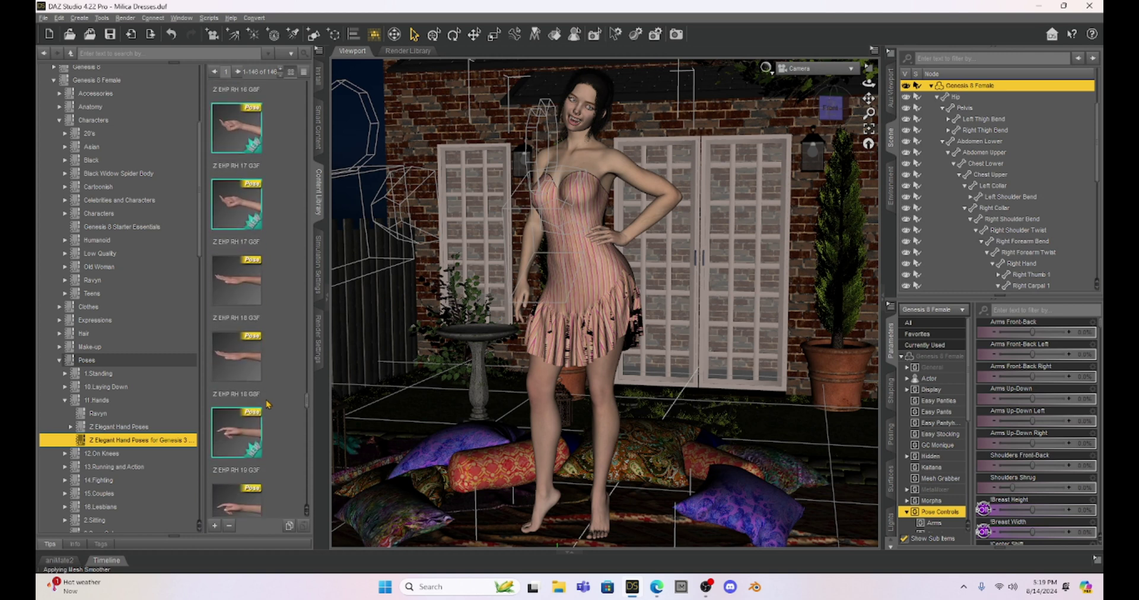
double_click(263, 399)
scroll(266, 402, "down", 3)
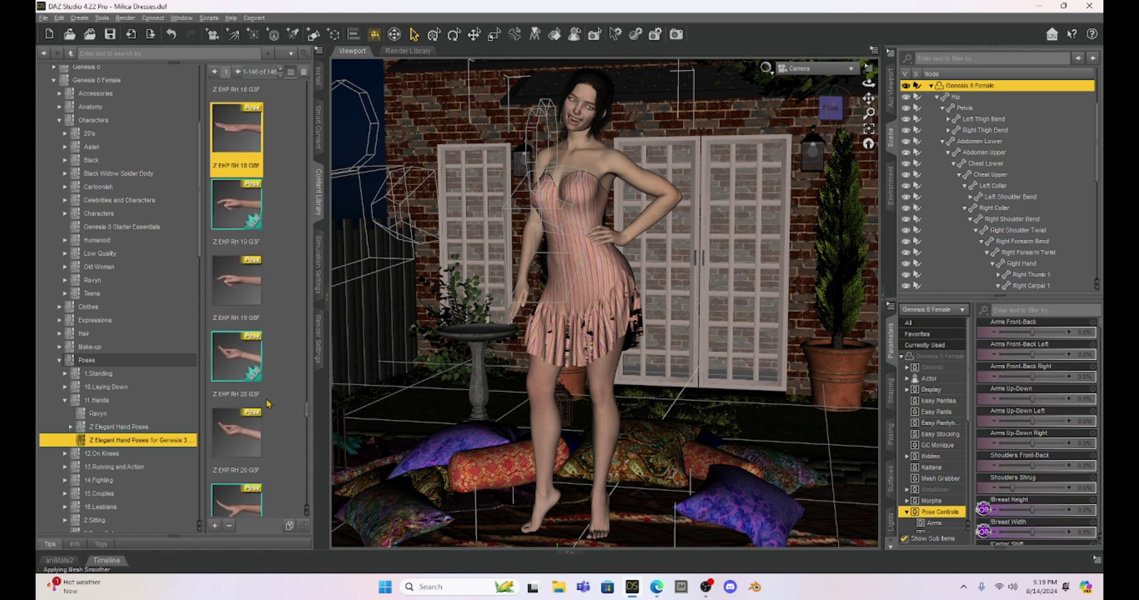
double_click(246, 436)
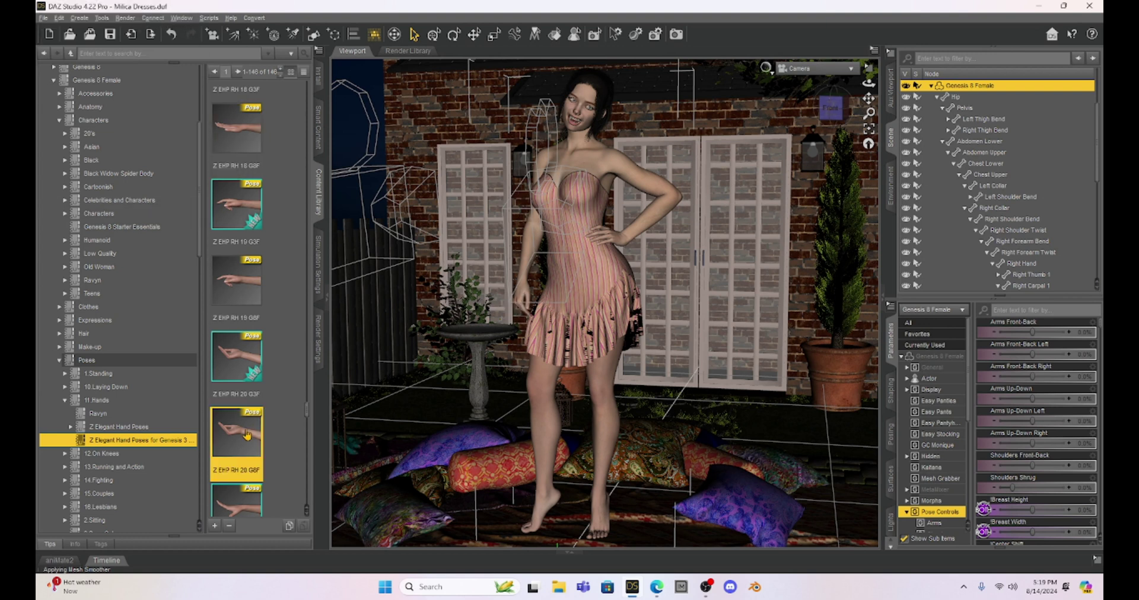
scroll(274, 427, "down", 3)
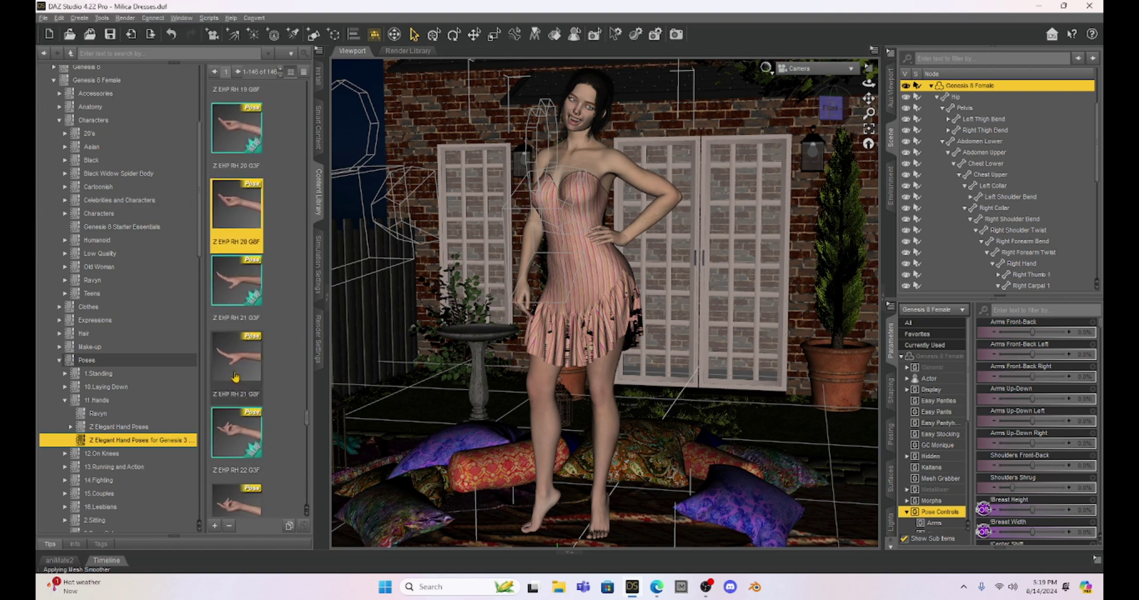
double_click(236, 373)
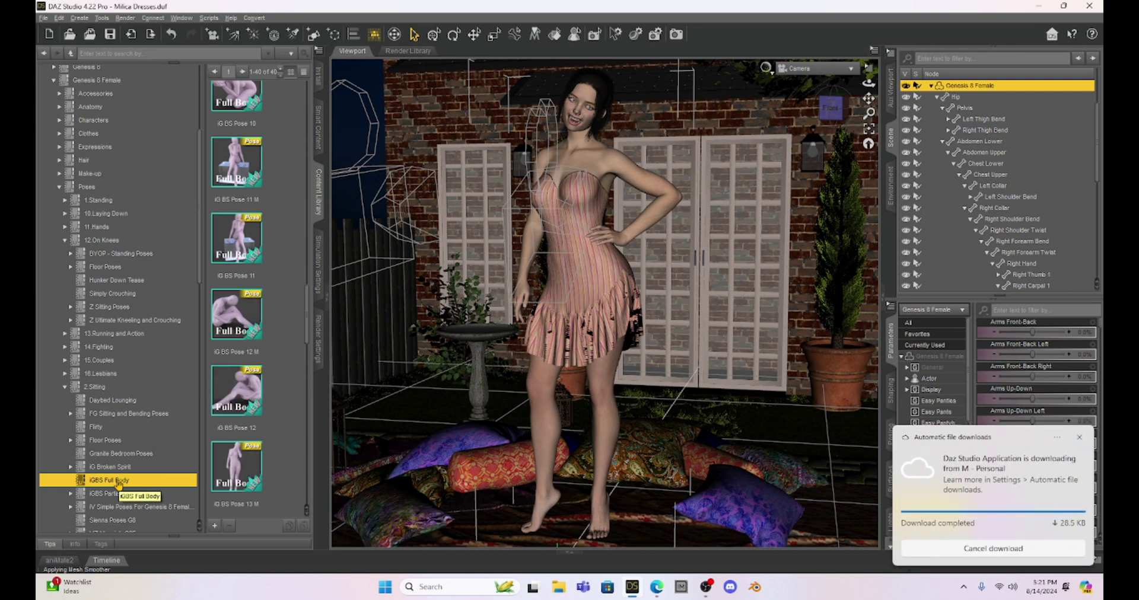
Step: Collapse the Poses category in the Content Library tree
left_click(59, 187)
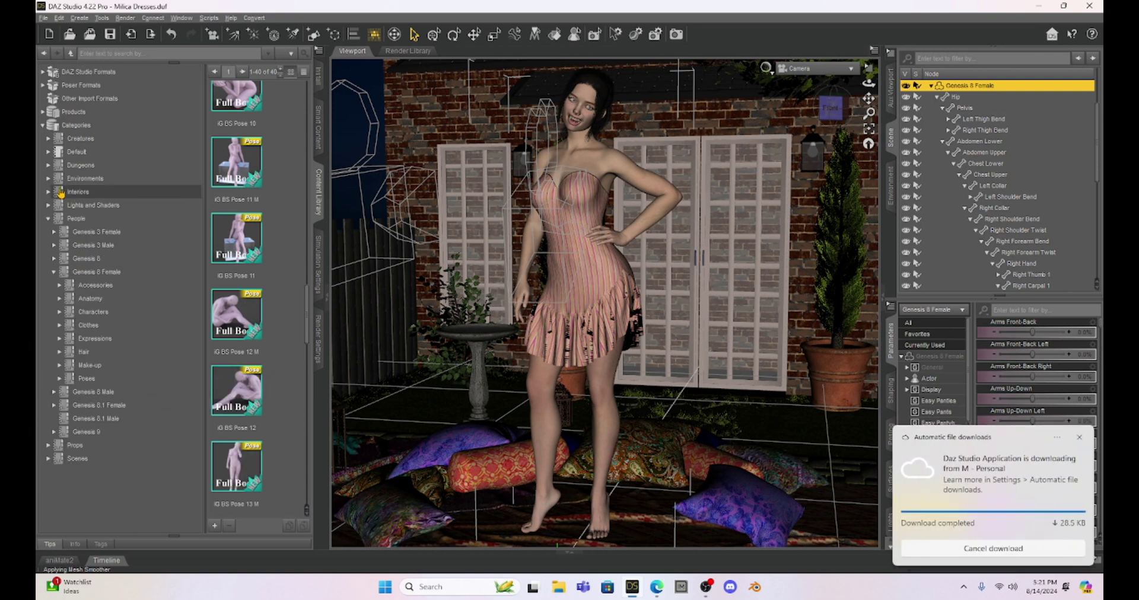